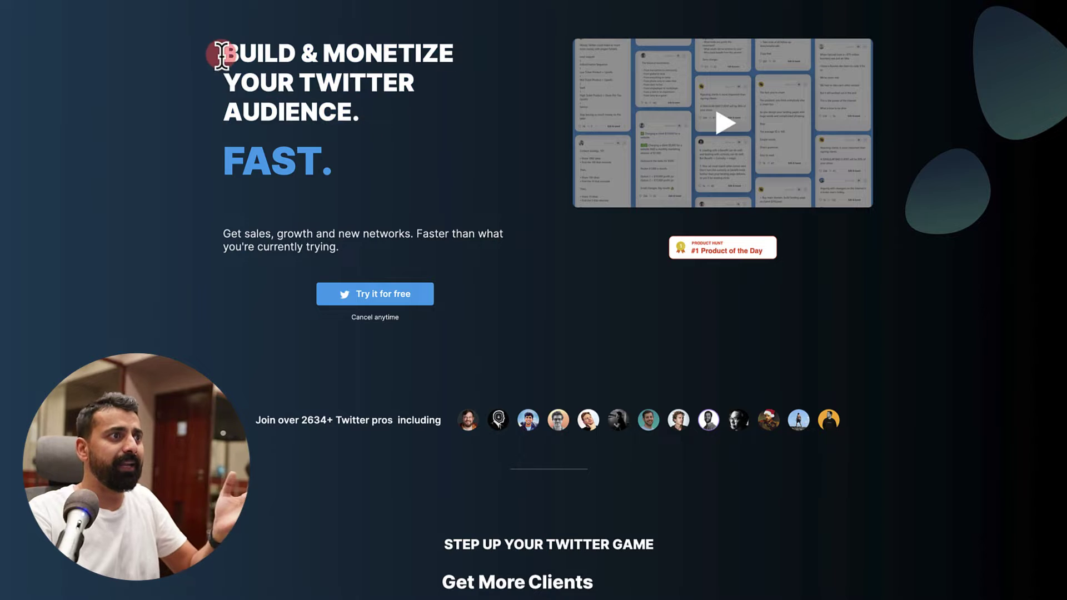
pyautogui.scroll(-5, 427, 139)
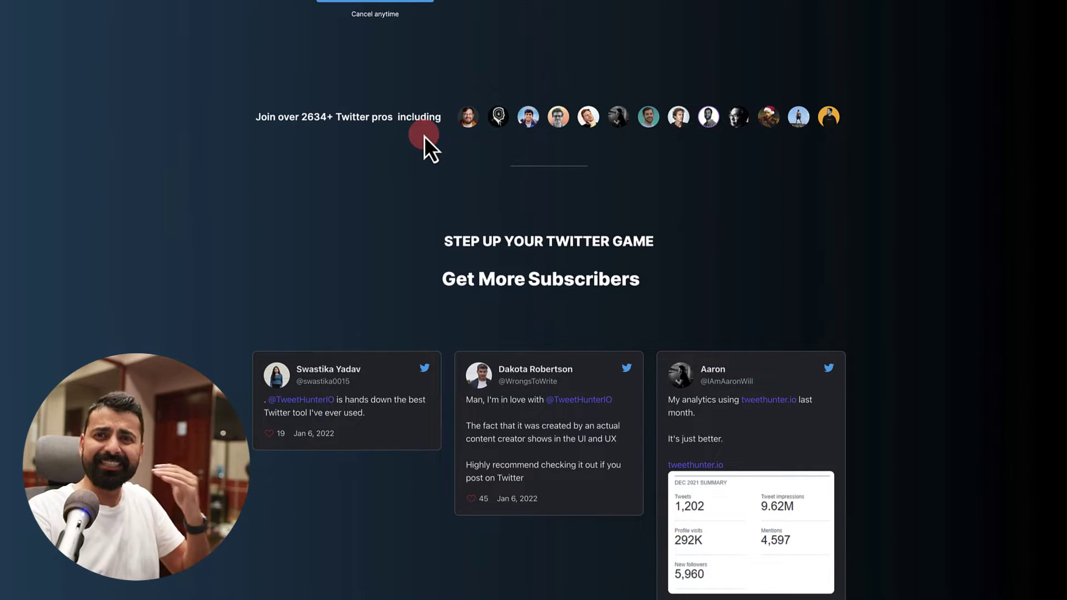
pyautogui.scroll(-3, 425, 135)
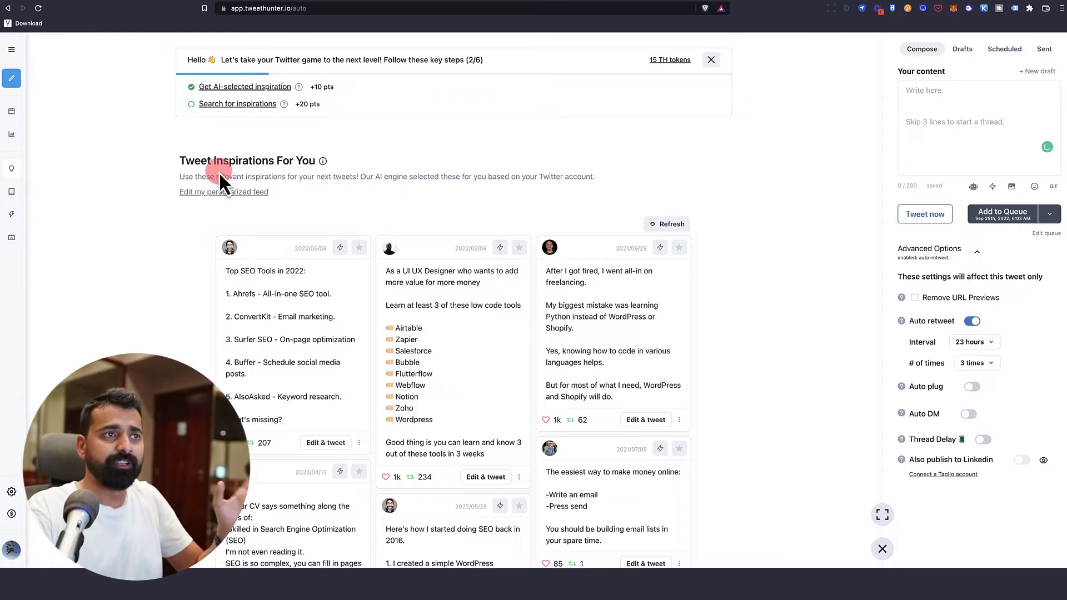
# Step: Open My Queue and look through the tweets scheduled for September 27 and 28
pyautogui.moveTo(26, 81)
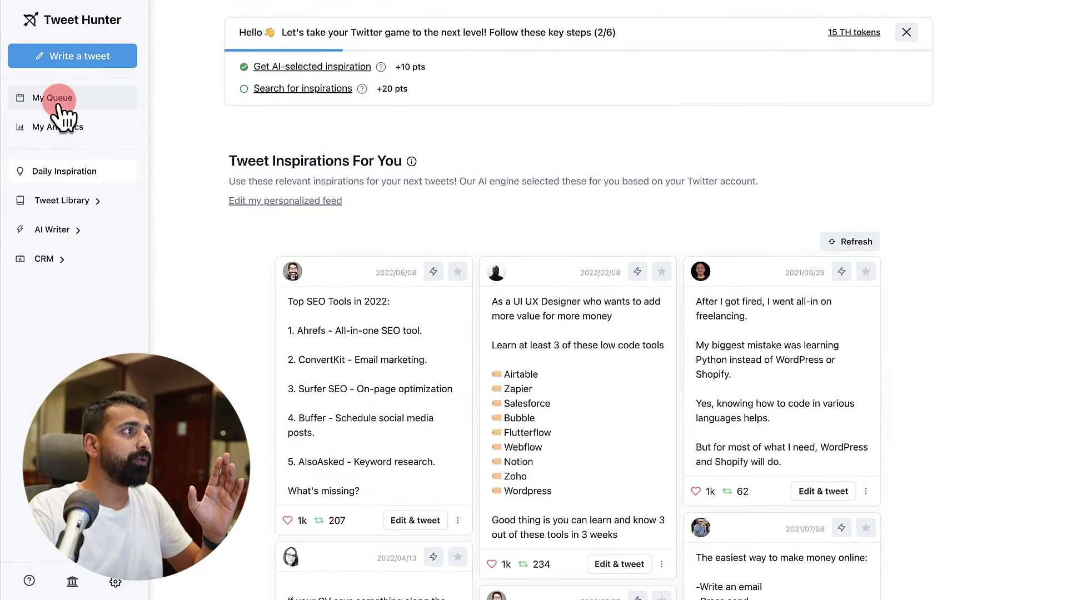
pyautogui.click(61, 103)
pyautogui.scroll(-2, 482, 300)
pyautogui.scroll(2, 317, 210)
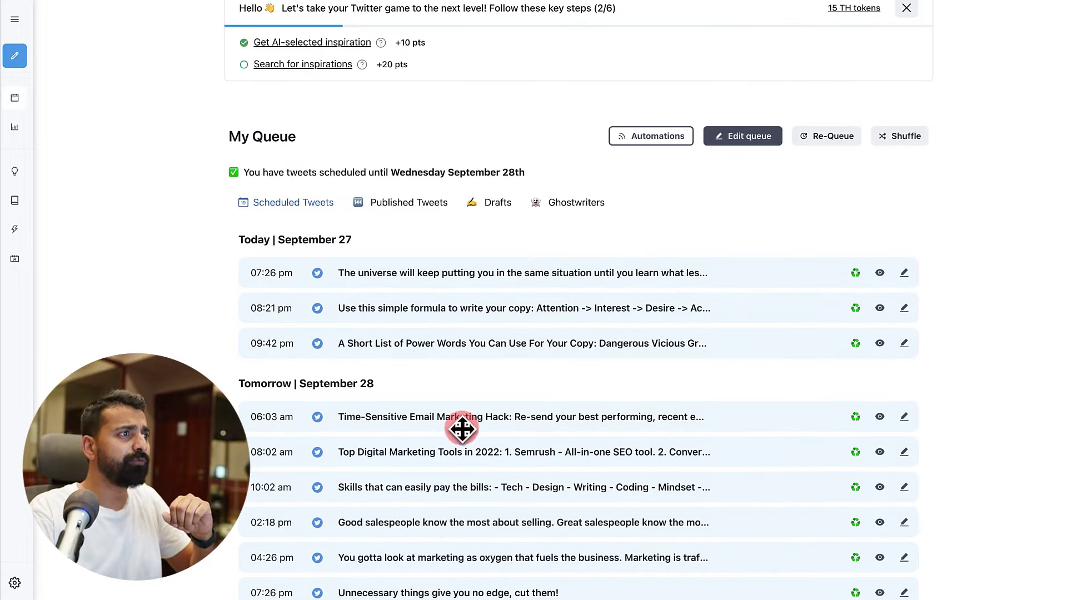
pyautogui.scroll(-3, 464, 422)
pyautogui.scroll(3, 438, 359)
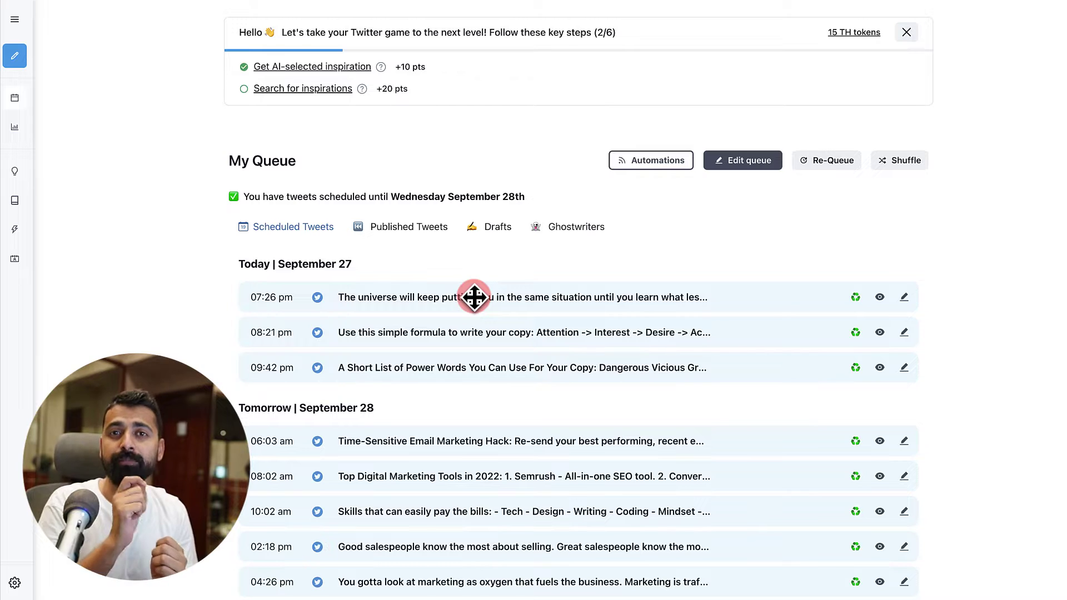
# Step: Open the tweet schedule for editing and refresh the chart of times at which followers are most active
pyautogui.click(752, 164)
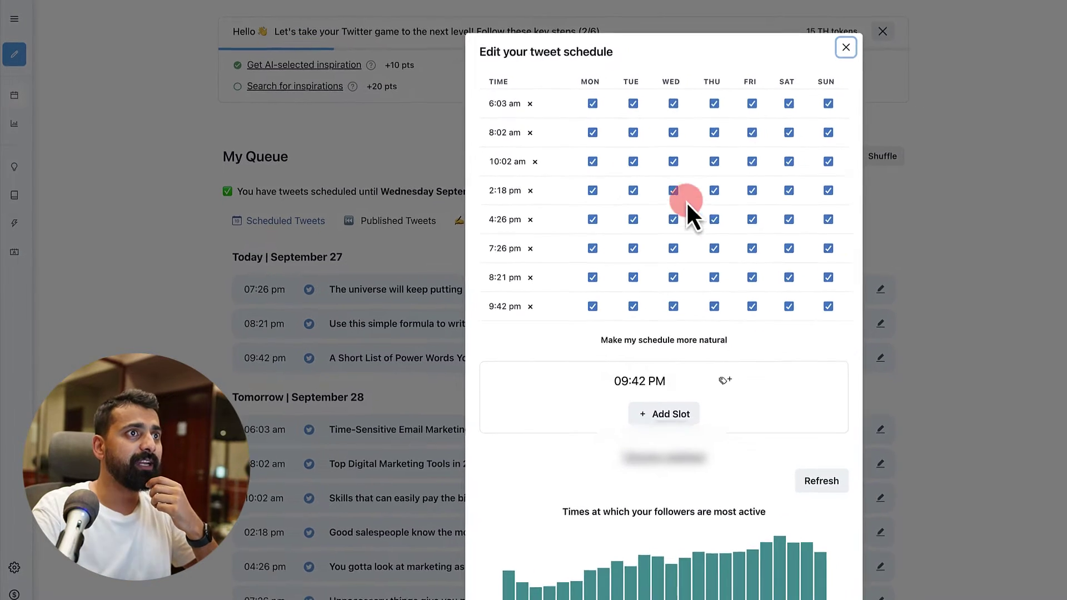
pyautogui.scroll(-2, 673, 239)
pyautogui.click(795, 414)
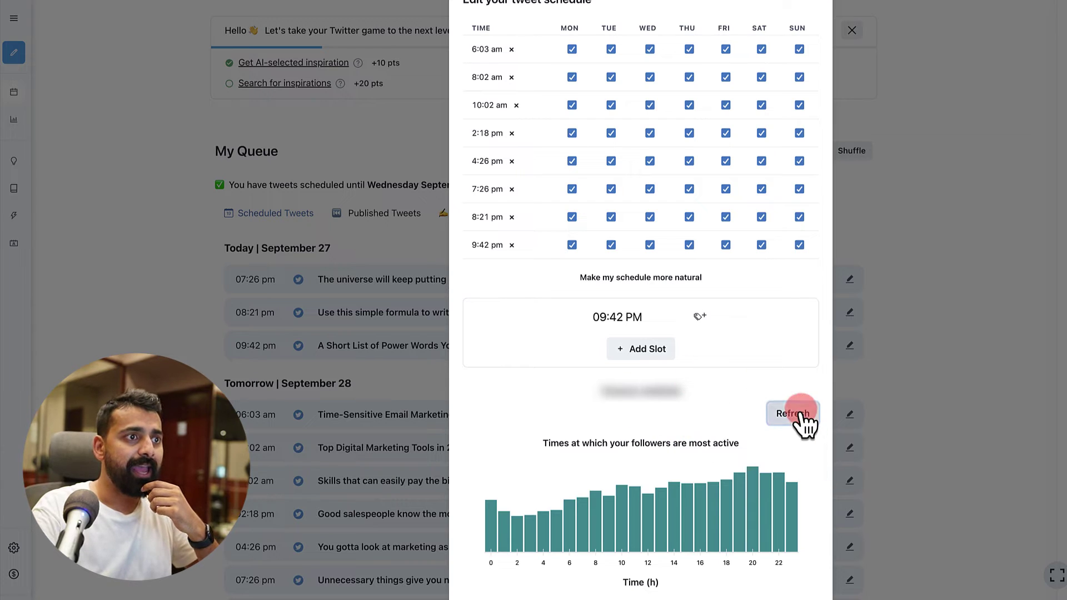
pyautogui.scroll(2, 727, 412)
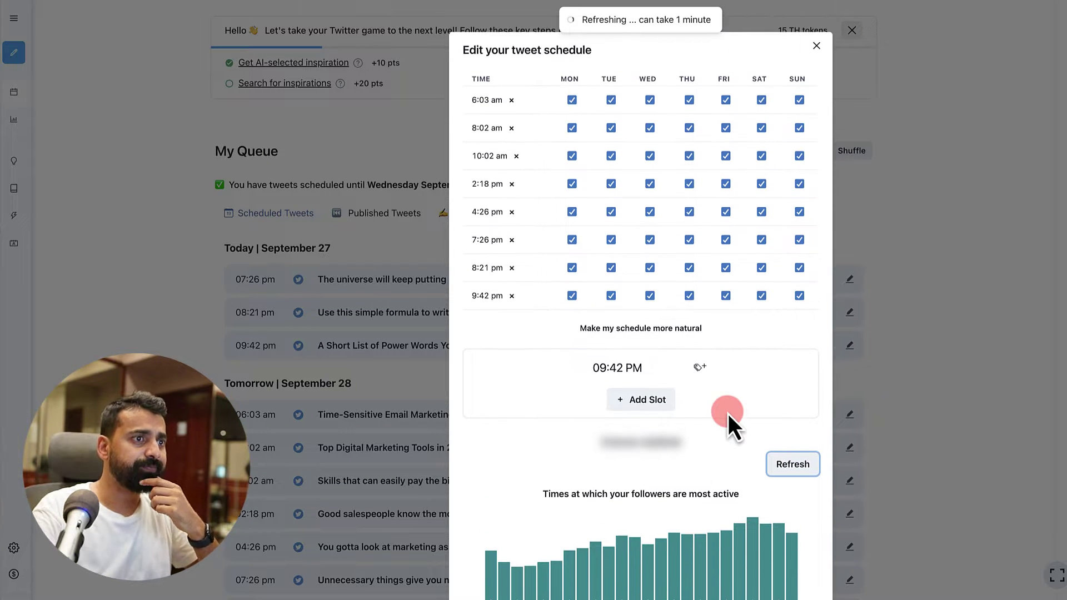
pyautogui.scroll(-2, 717, 398)
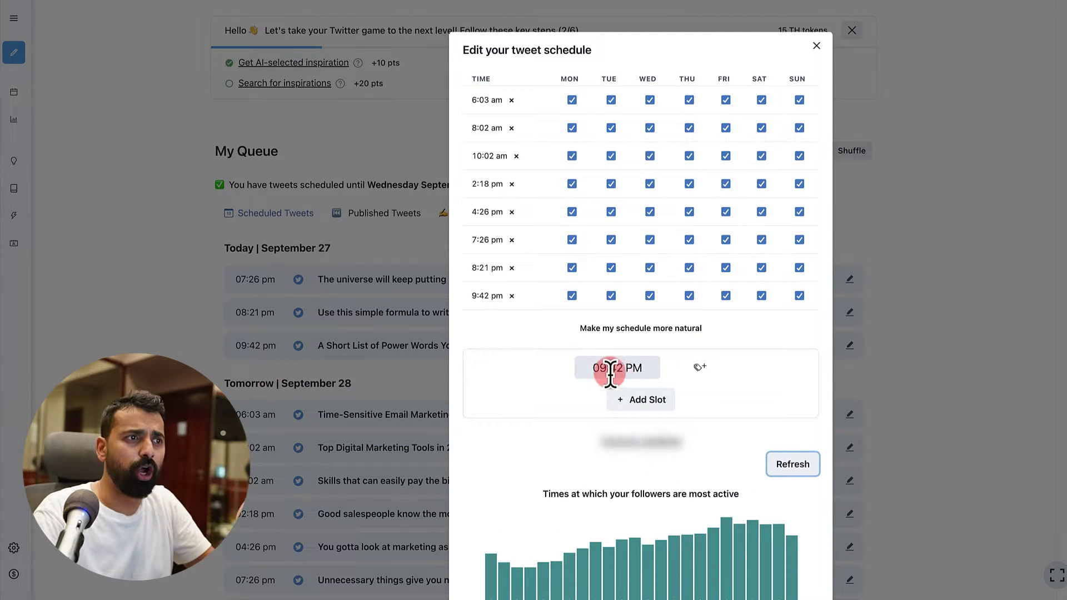
# Step: Try out the new slot's time picker, then toggle the Wednesday 2:18 pm slot off and on again
pyautogui.click(603, 368)
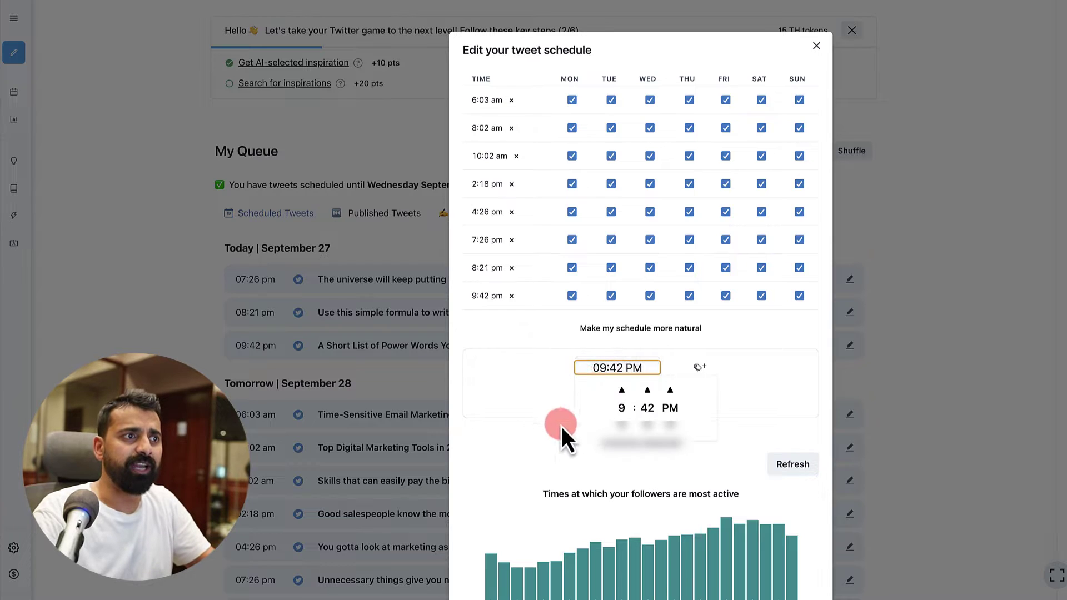
pyautogui.click(469, 448)
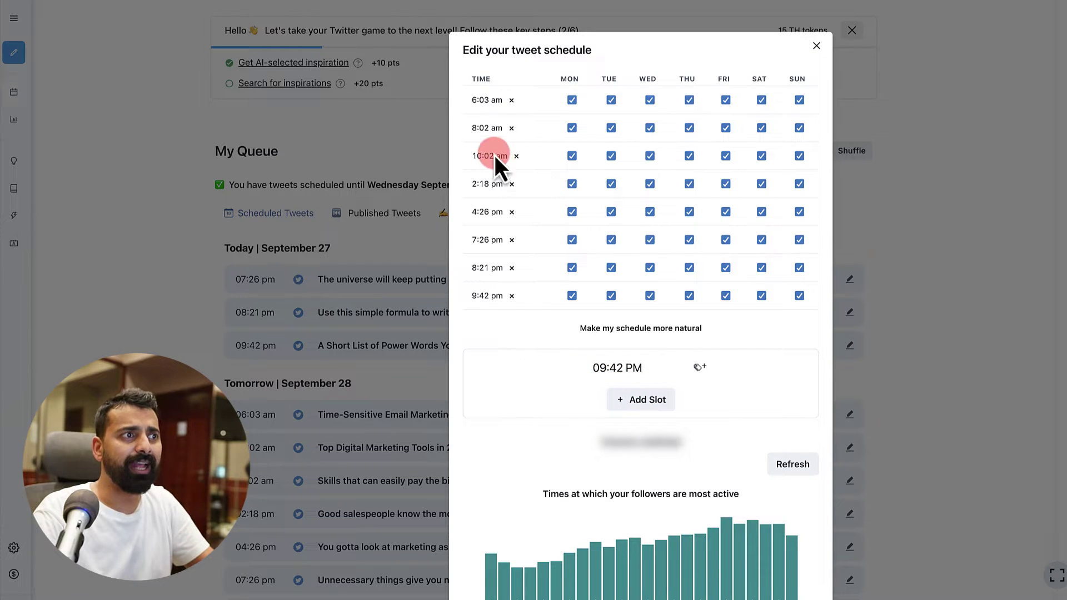
pyautogui.click(651, 184)
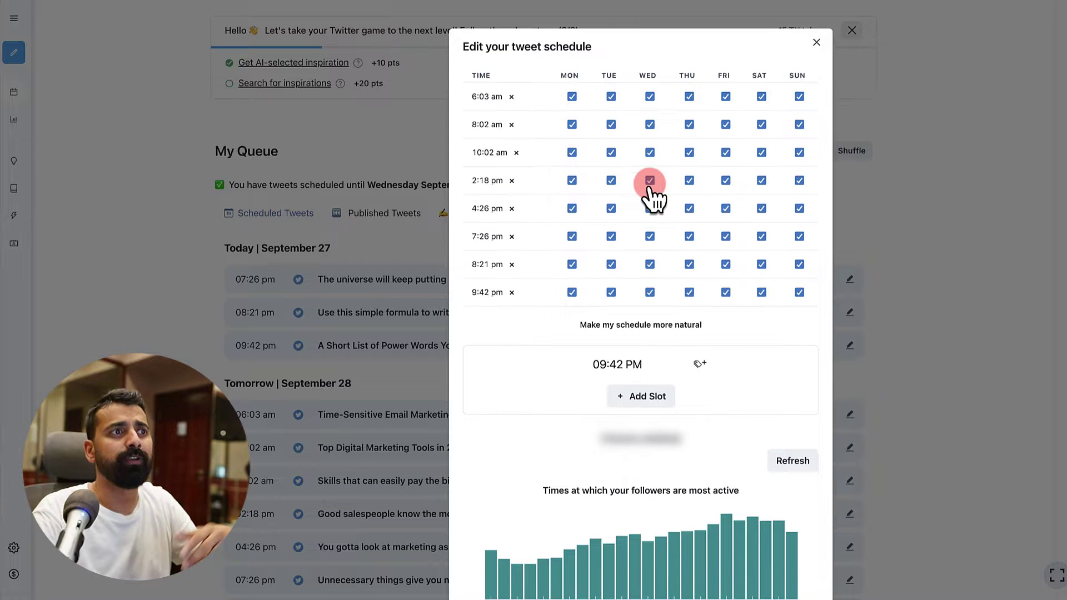
pyautogui.click(651, 191)
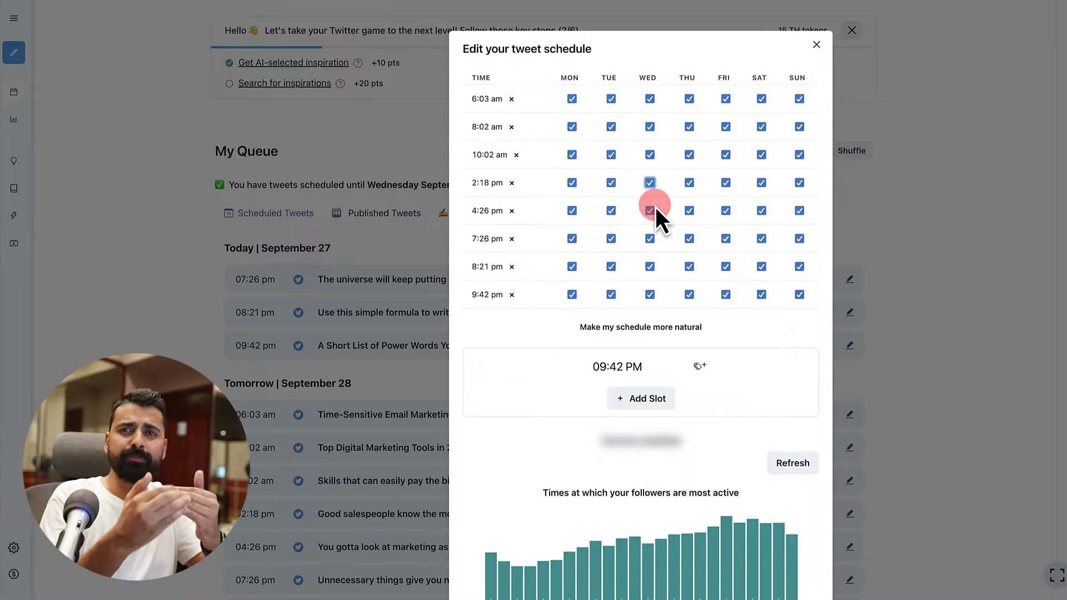
# Step: Close the schedule editor and review the queue down to the empty September 29 slots
pyautogui.click(816, 45)
pyautogui.scroll(-8, 638, 181)
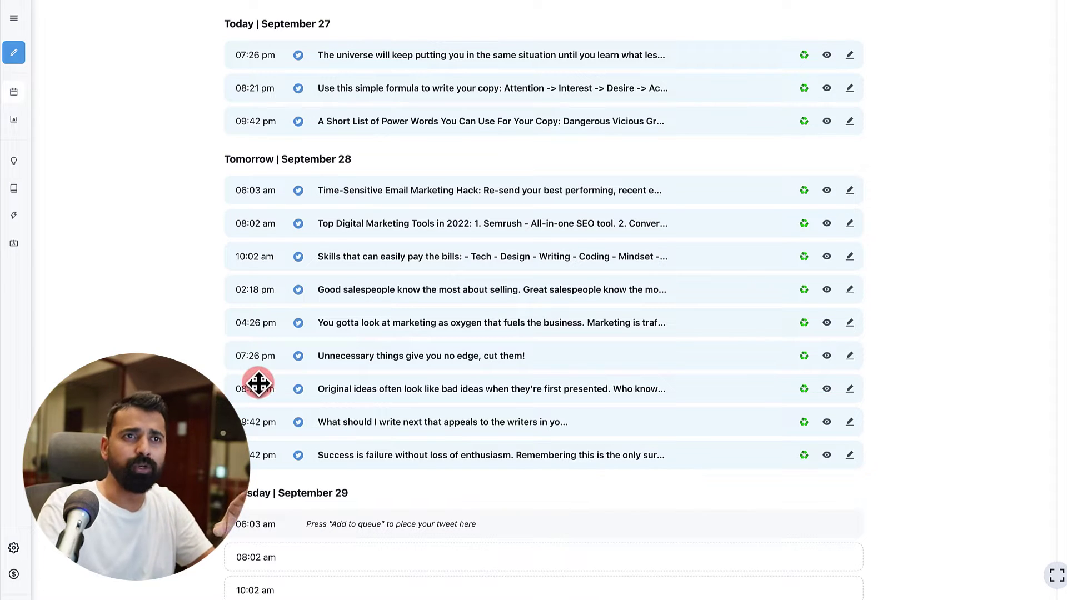
pyautogui.scroll(5, 259, 383)
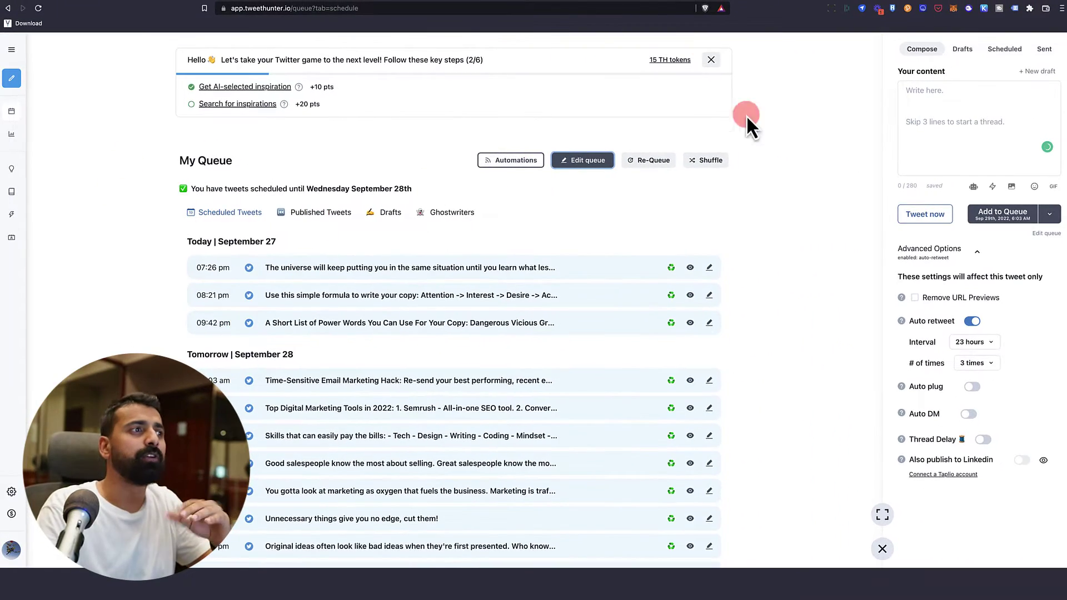
# Step: Write a new tweet draft with the text "Tweet 1.."
pyautogui.click(940, 98)
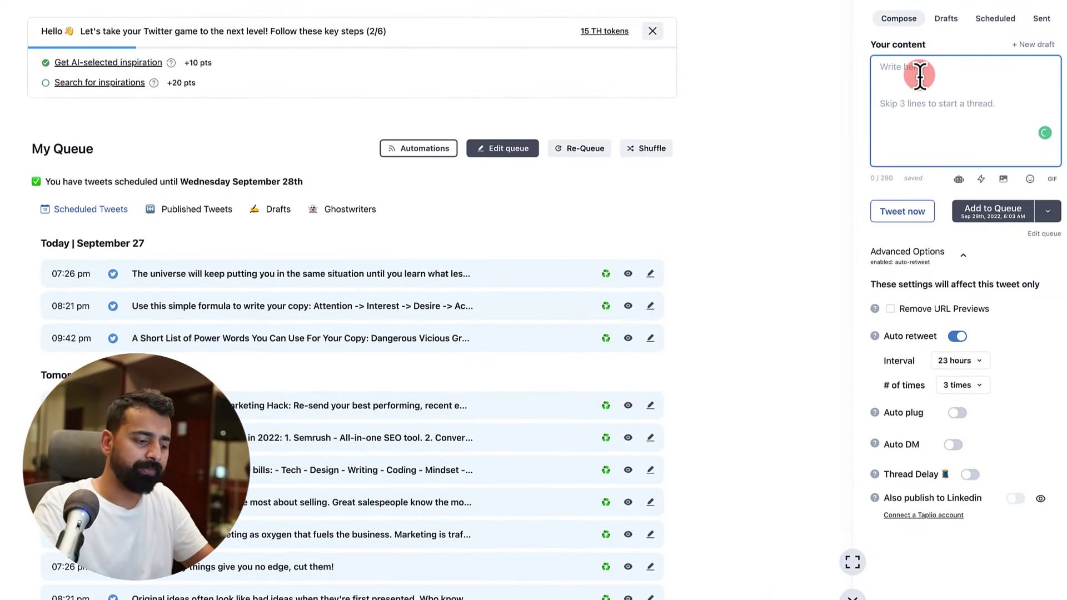
pyautogui.write('Tweet 1..')
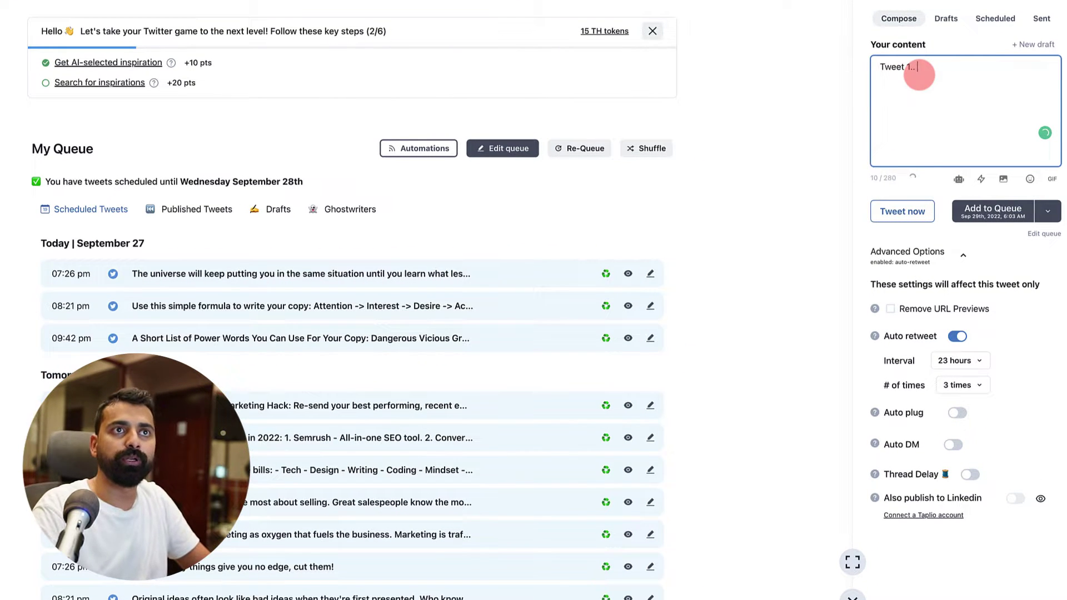
# Step: Examine the draft's publishing options, including Tweet now, Add to Queue, Schedule and Post next, alongside the queue's open slots
pyautogui.click(994, 213)
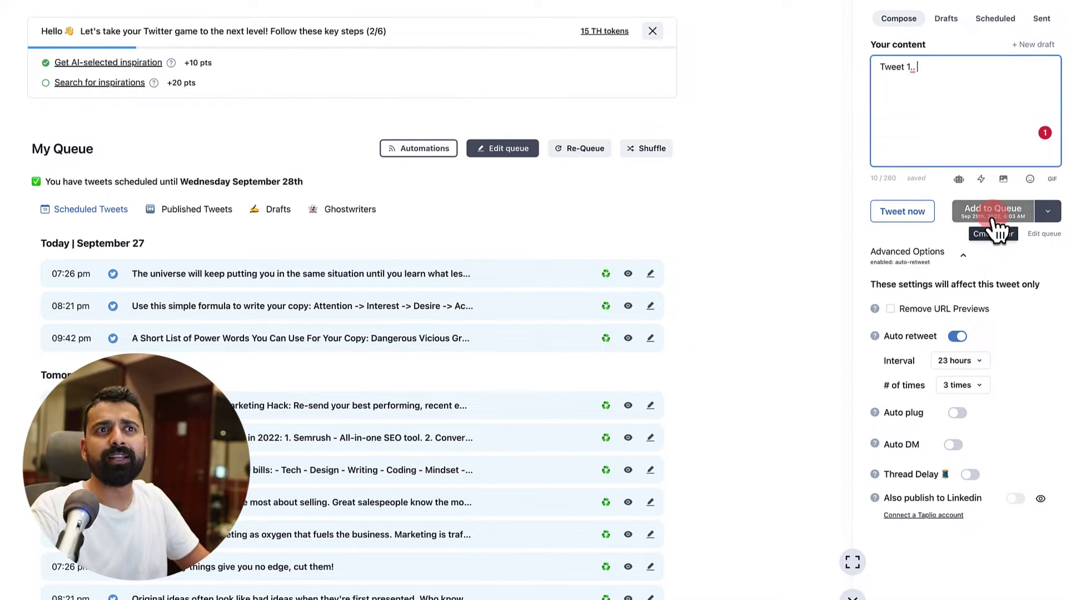
pyautogui.scroll(-4, 382, 327)
pyautogui.scroll(-5, 365, 334)
pyautogui.click(1046, 255)
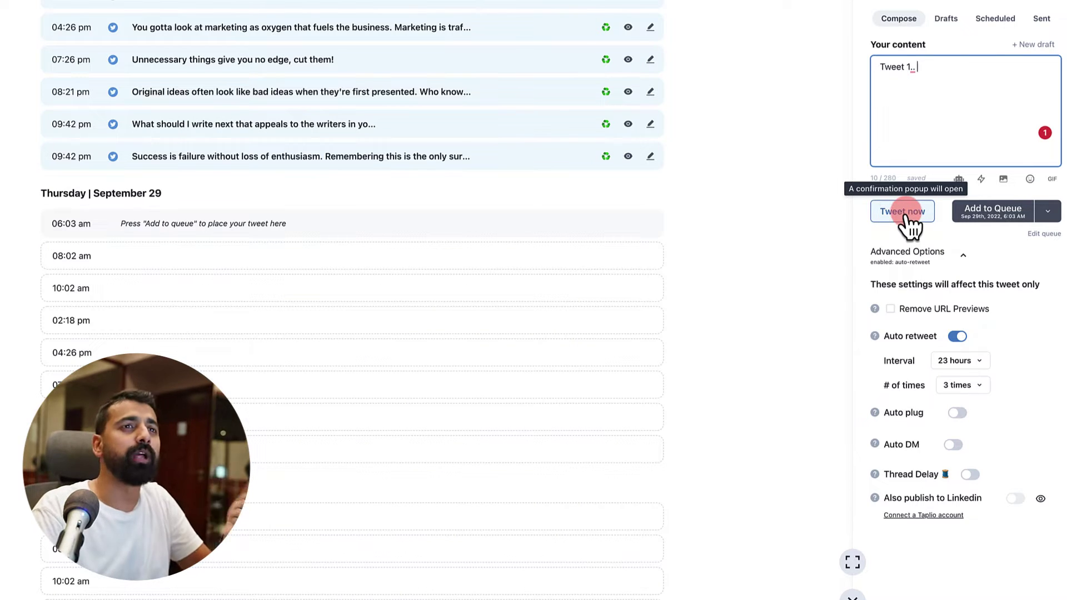
pyautogui.scroll(-1, 906, 215)
pyautogui.click(1048, 213)
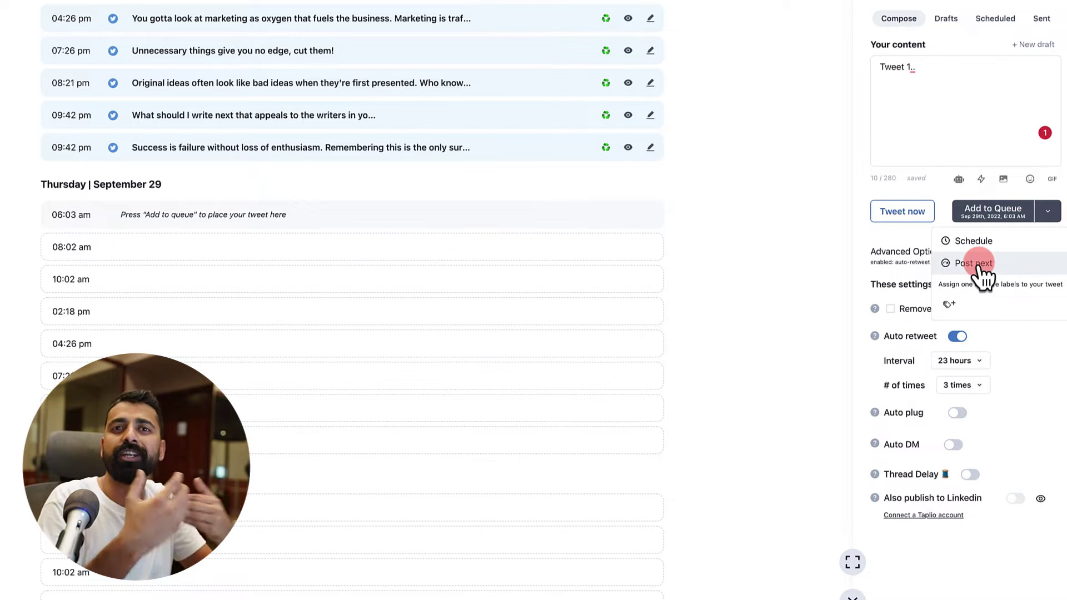
pyautogui.scroll(10, 564, 255)
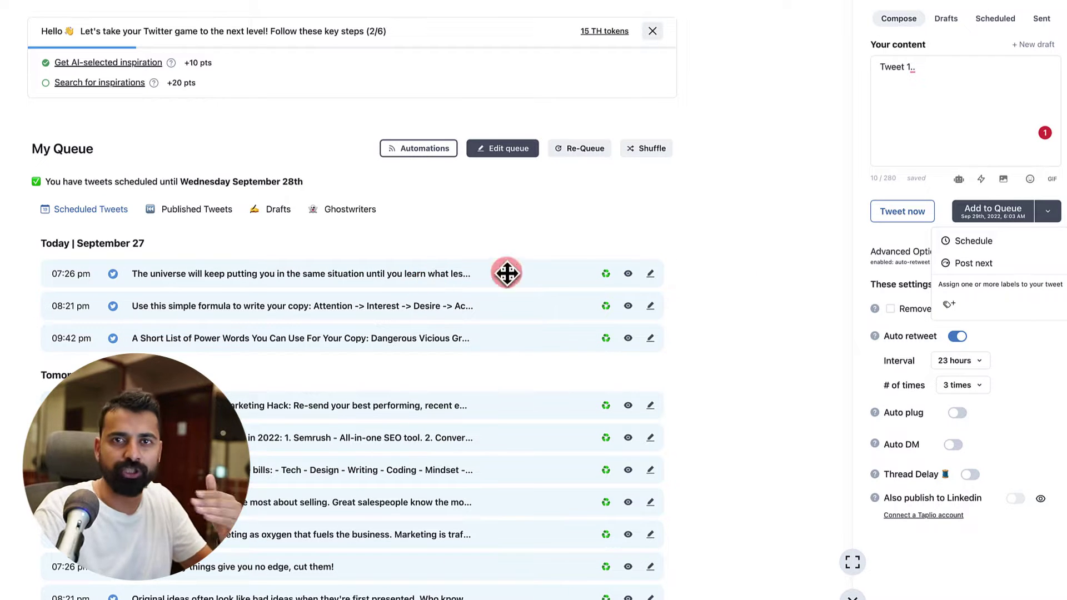
pyautogui.click(824, 196)
# Step: Insert a GIF from the GIF library after the text of the draft tweet
pyautogui.click(956, 106)
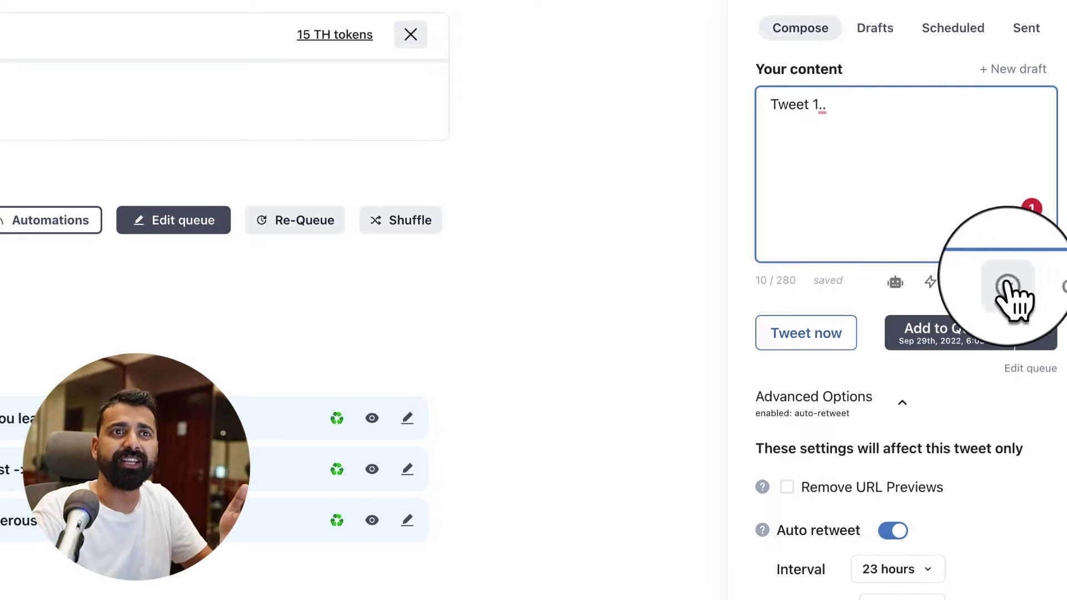
pyautogui.click(1044, 281)
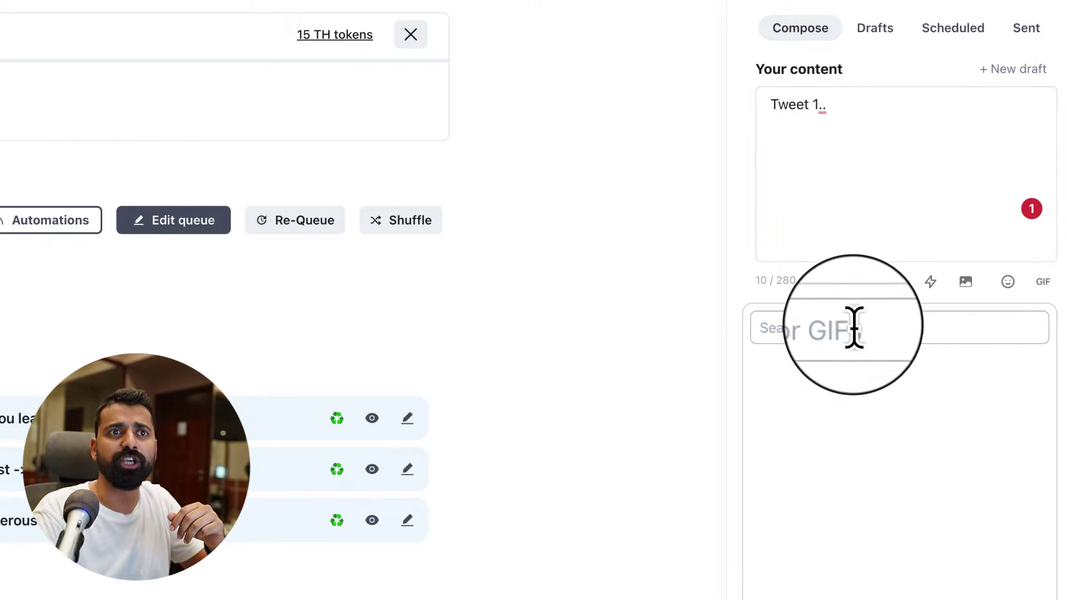
pyautogui.click(821, 398)
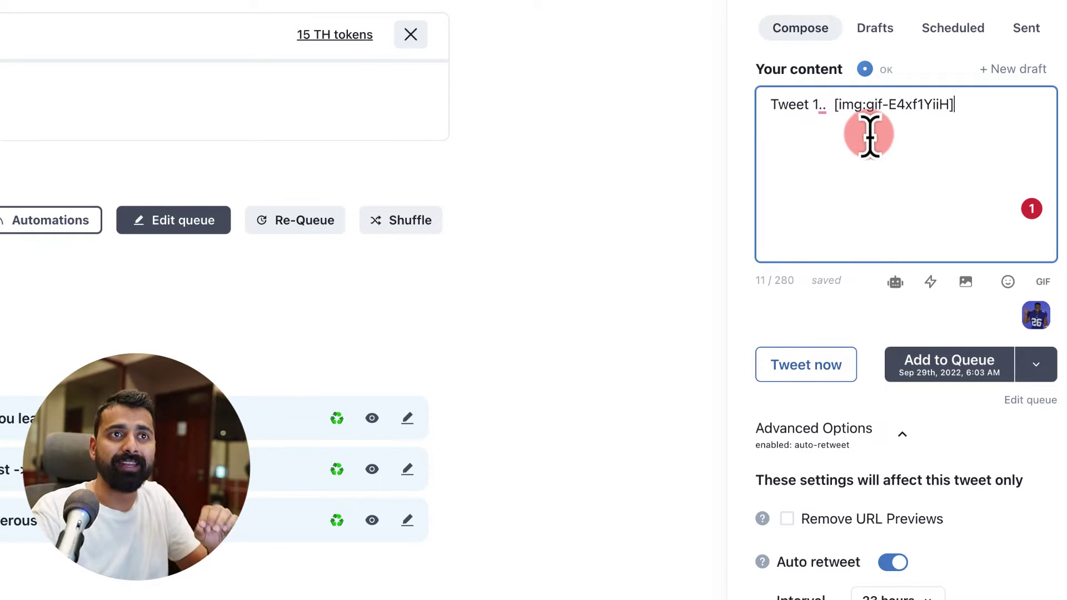
# Step: Show the draft's Advanced Options and enable Remove URL Previews for this tweet
pyautogui.click(895, 439)
pyautogui.scroll(-3, 934, 512)
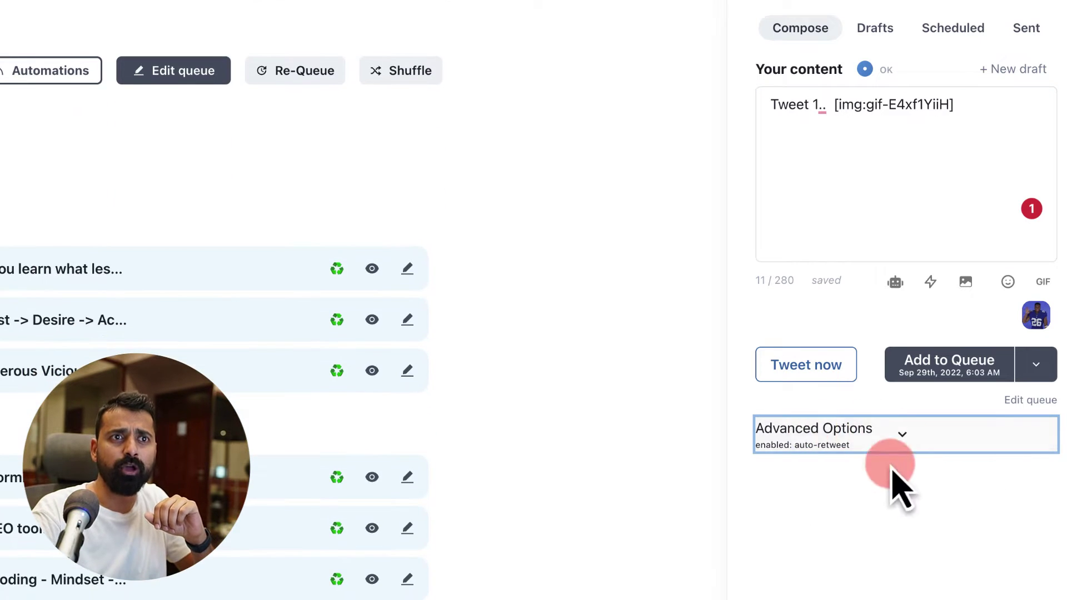
pyautogui.click(865, 63)
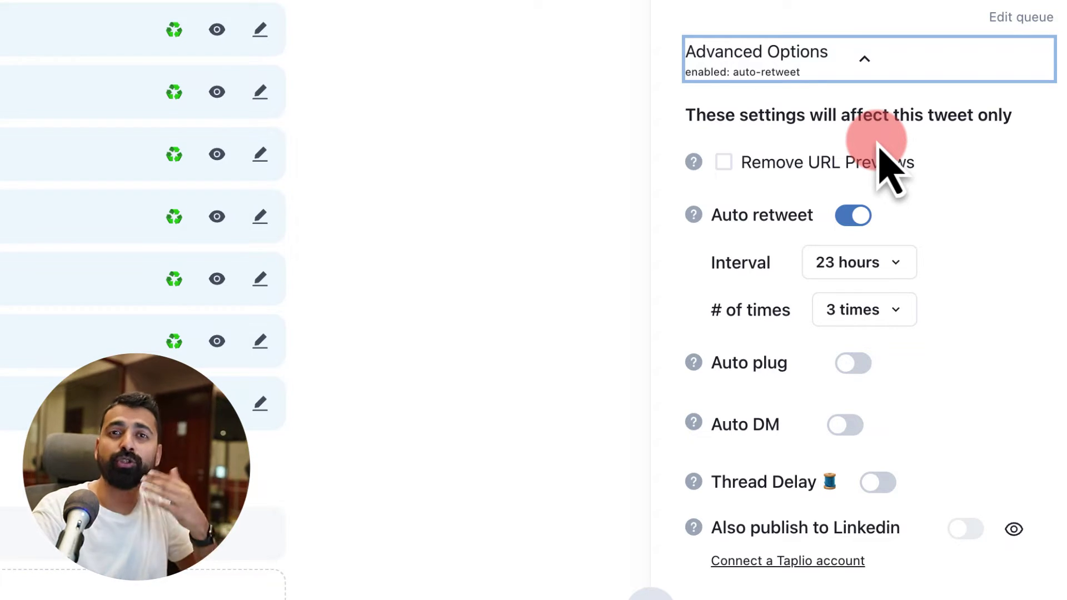
pyautogui.click(727, 165)
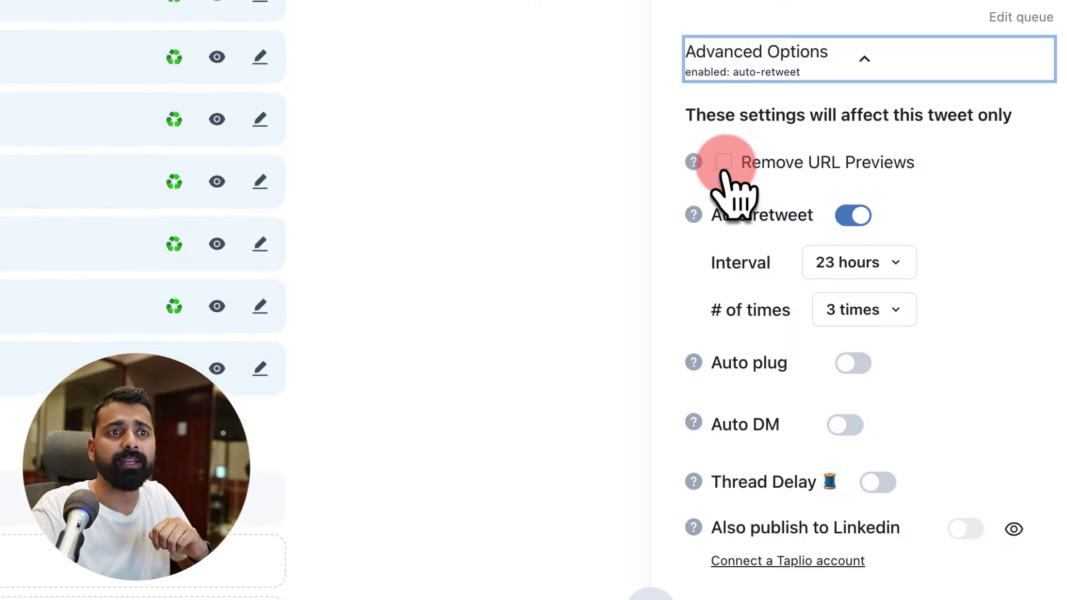
pyautogui.click(725, 164)
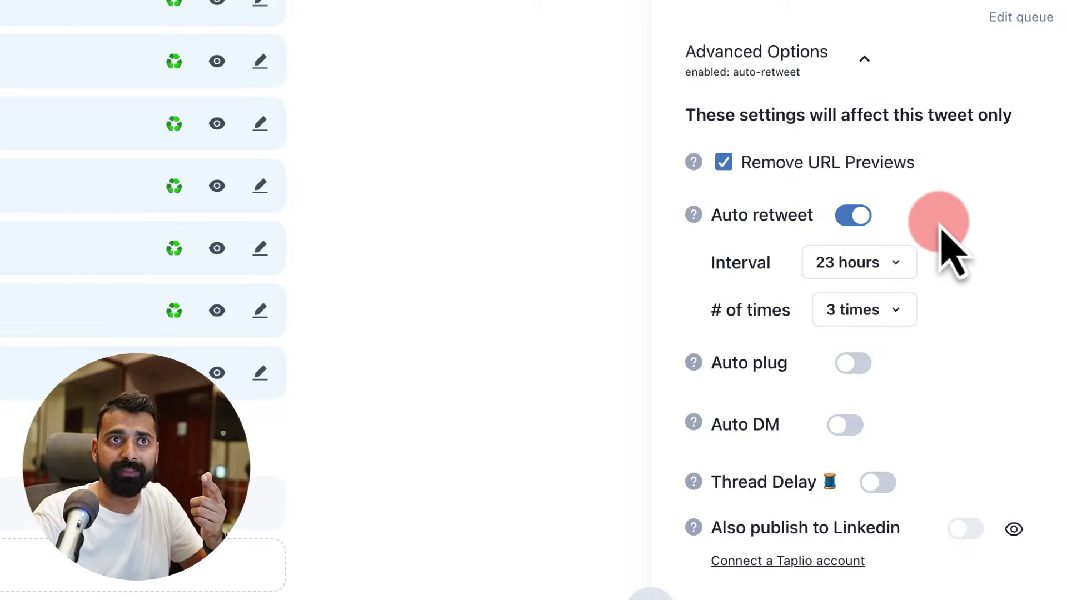
# Step: Set the tweet's auto retweet interval to 3 hours and the number of retweets to 2 times
pyautogui.click(888, 266)
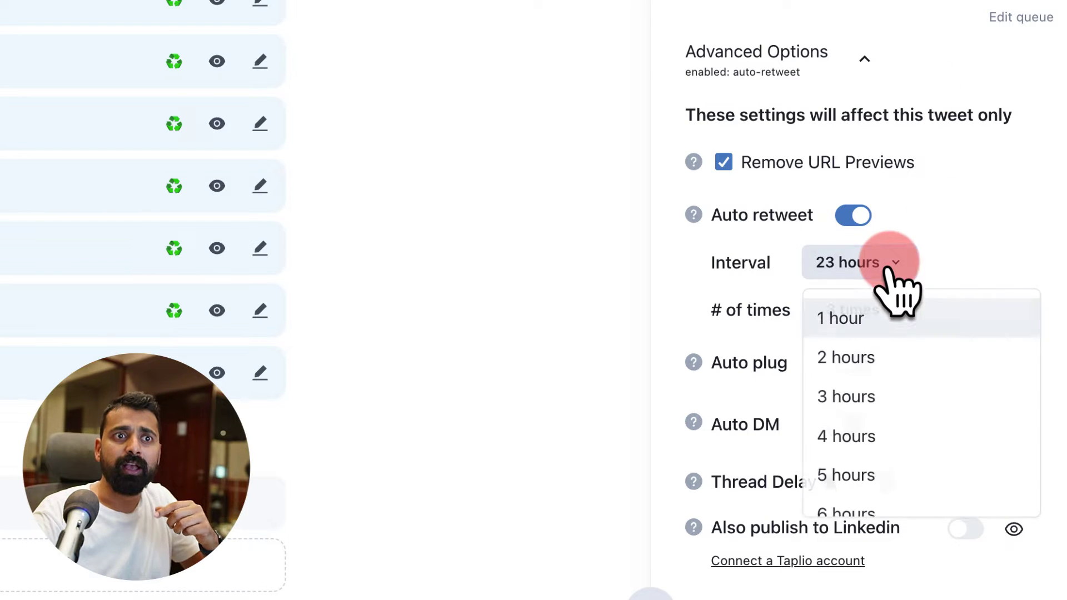
pyautogui.click(893, 397)
pyautogui.click(877, 329)
pyautogui.click(870, 364)
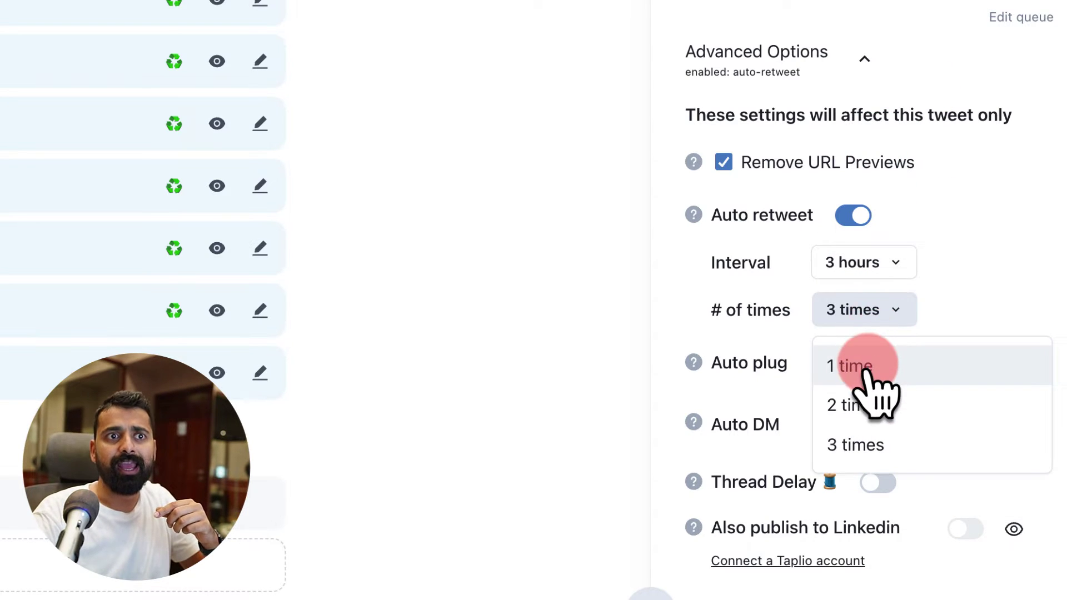
pyautogui.click(881, 319)
pyautogui.click(877, 403)
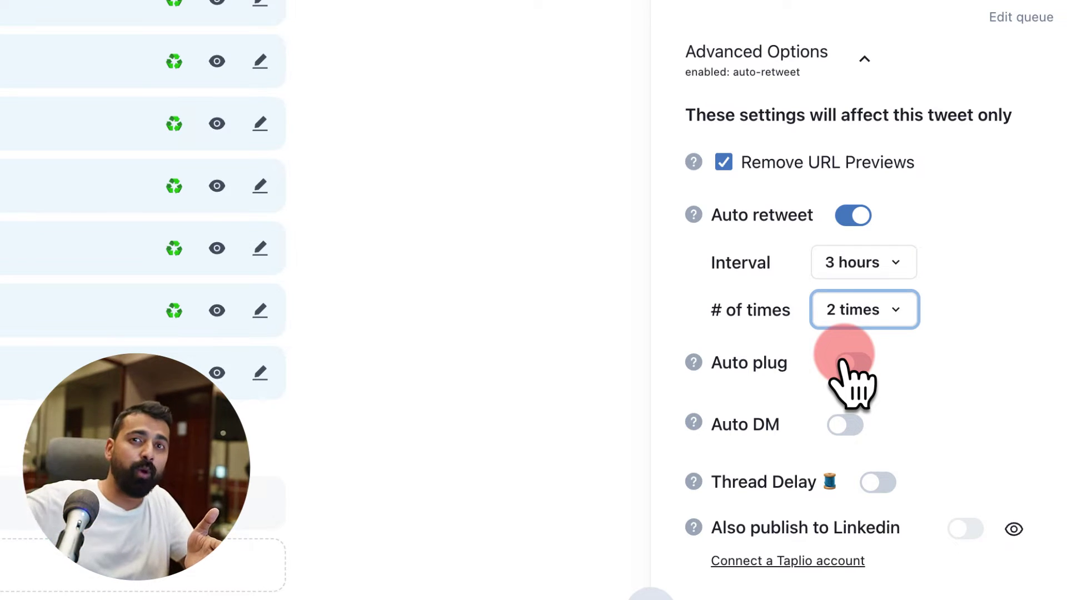
# Step: Change the tweet's auto retweet interval to 6 hours
pyautogui.click(893, 266)
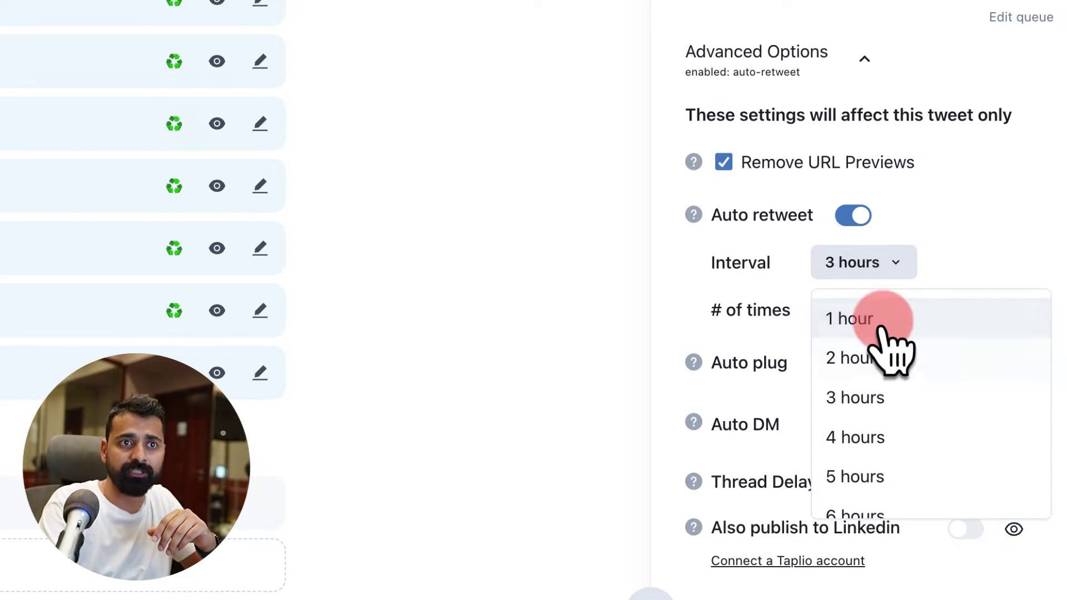
pyautogui.scroll(-1, 877, 484)
pyautogui.click(878, 489)
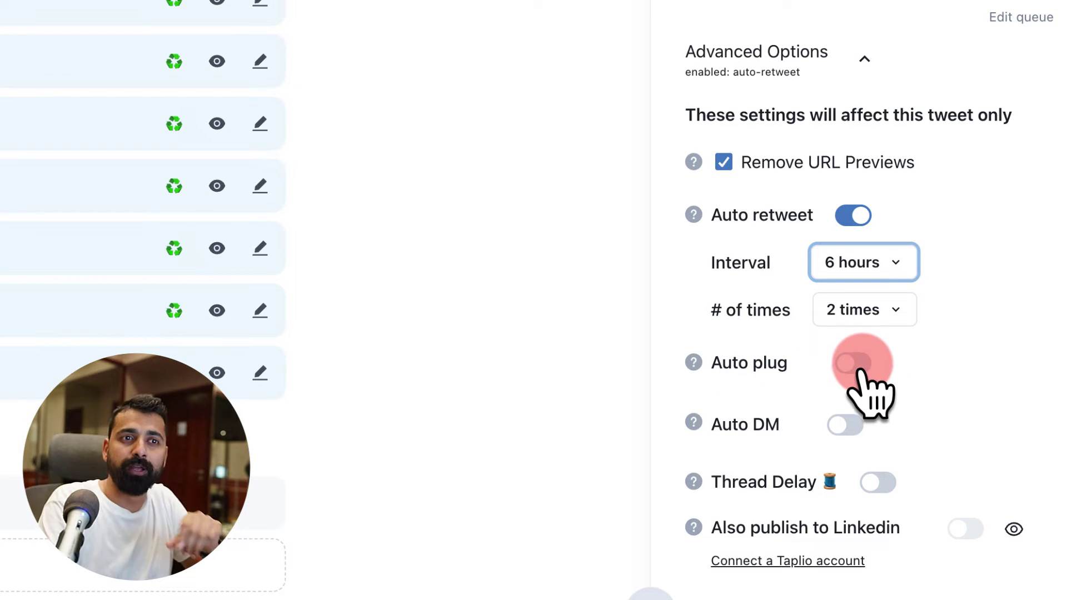
# Step: Turn the draft into a thread by adding "Tweet 2" and "Tweet 3" as separate tweets after the GIF tweet
pyautogui.moveTo(695, 363)
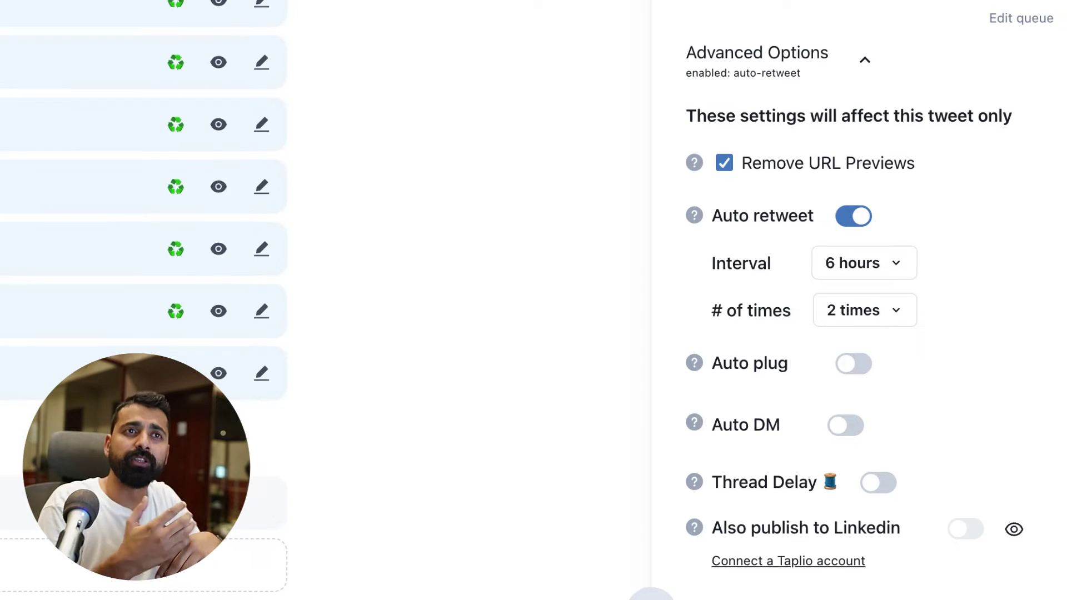
pyautogui.click(1014, 68)
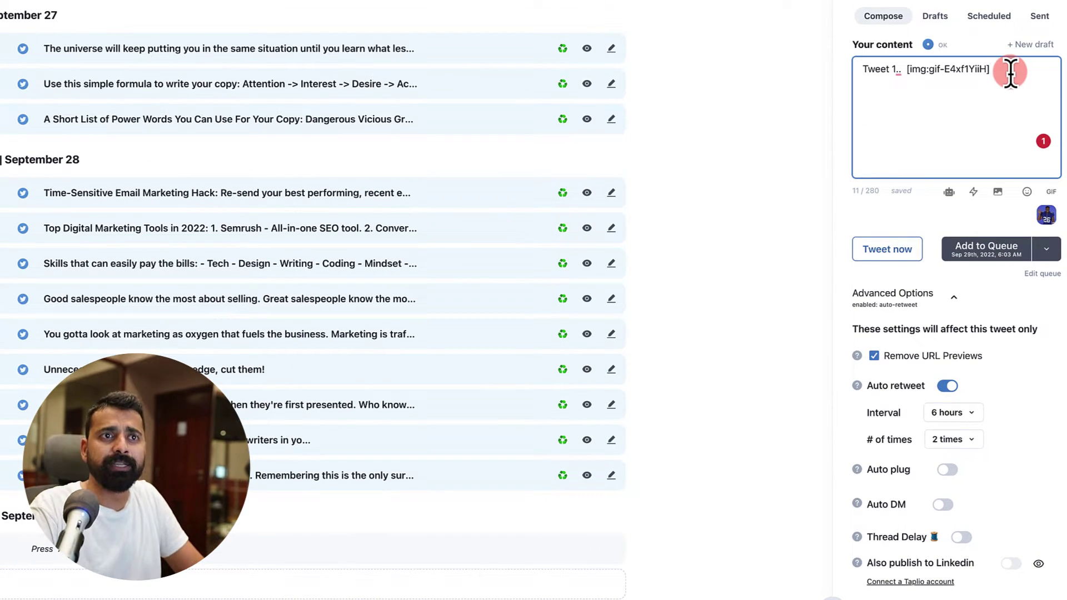
pyautogui.press('Return')
pyautogui.press('Return')
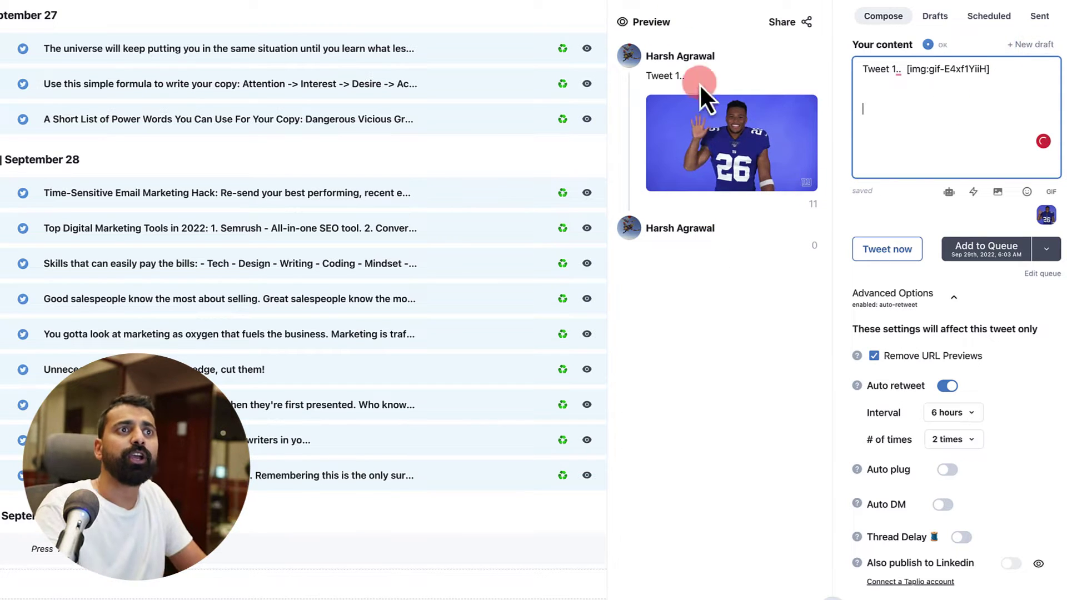
pyautogui.click(905, 159)
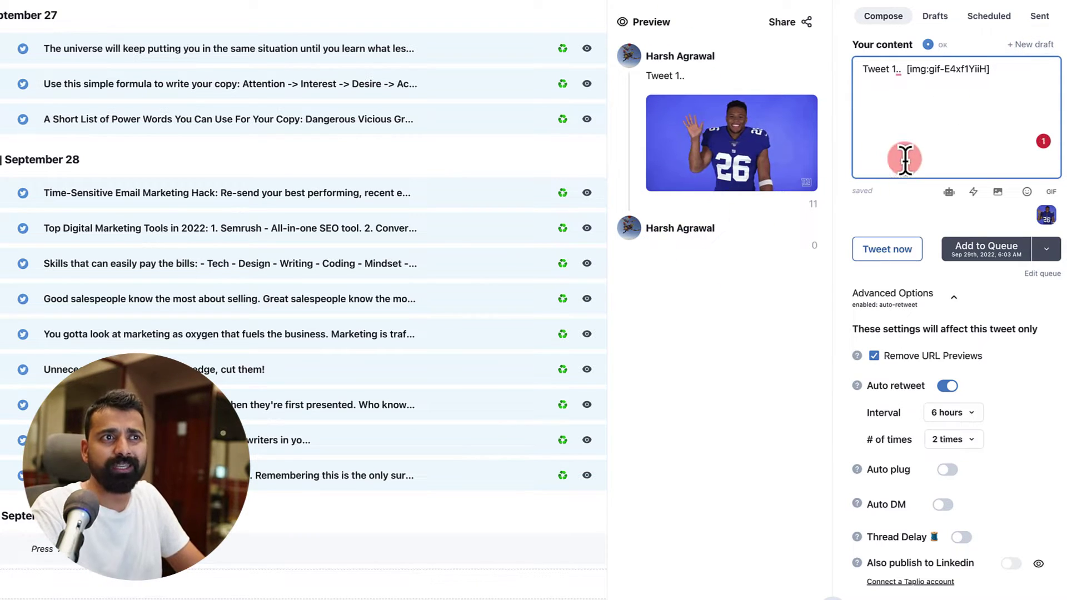
pyautogui.write('Tweet 2')
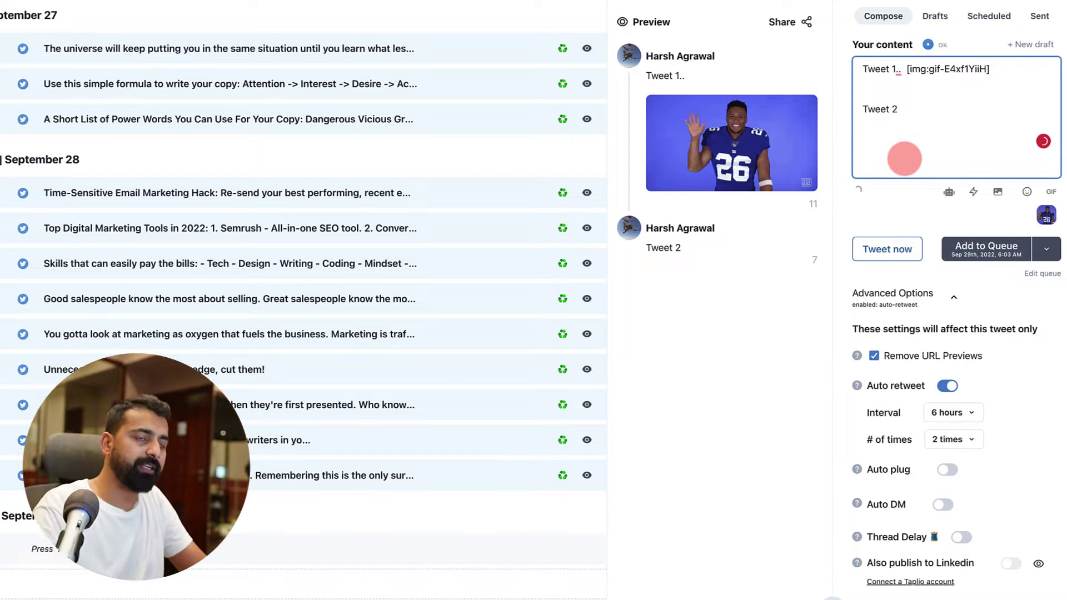
pyautogui.press('Return')
pyautogui.press('Return')
pyautogui.write('Tweet 3')
pyautogui.press('Return')
pyautogui.press('Return')
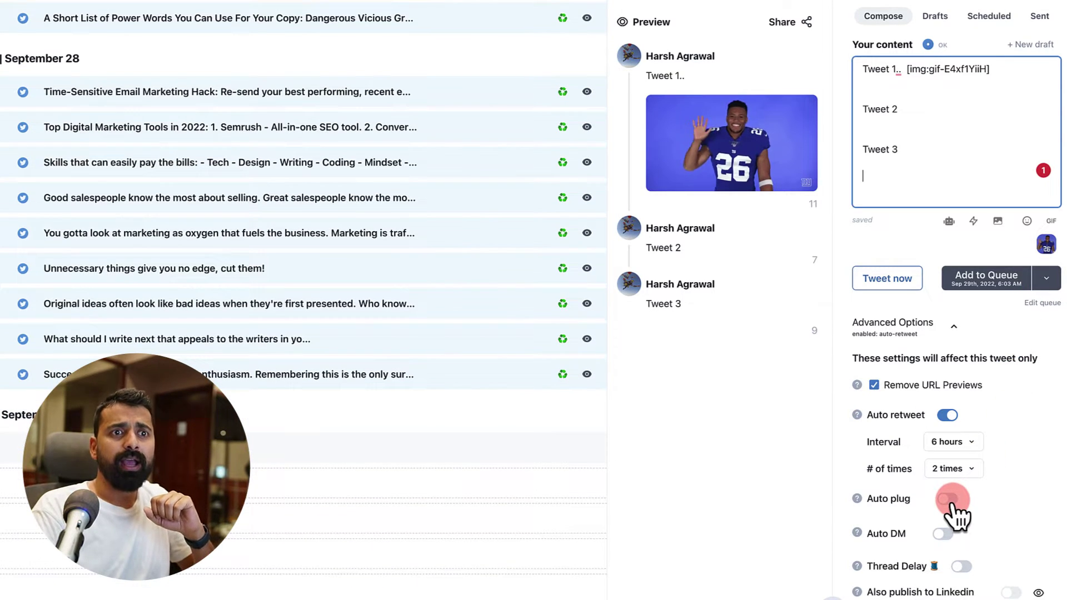
# Step: Enable Auto plug for the thread and start its message with the line "Hey, Thanks for all the likes...."
pyautogui.click(949, 500)
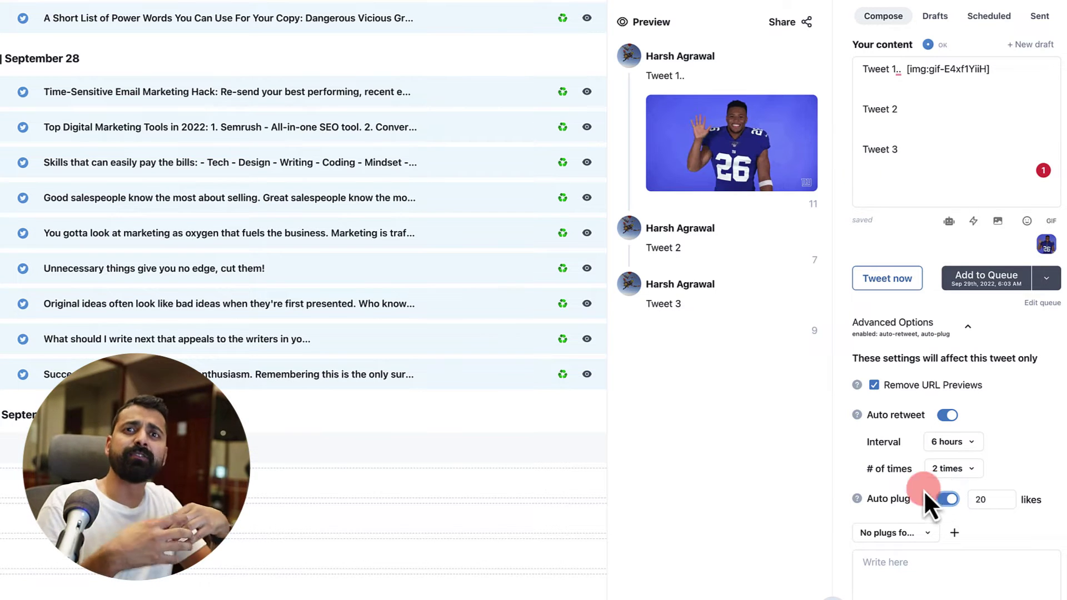
pyautogui.scroll(-1, 978, 517)
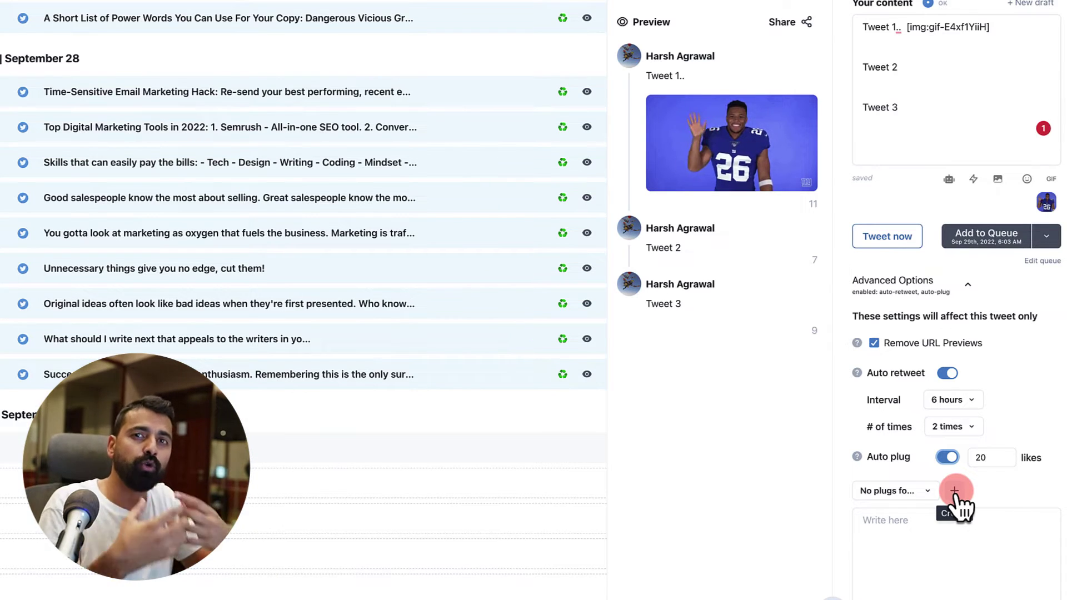
pyautogui.click(918, 523)
pyautogui.write('Hey,')
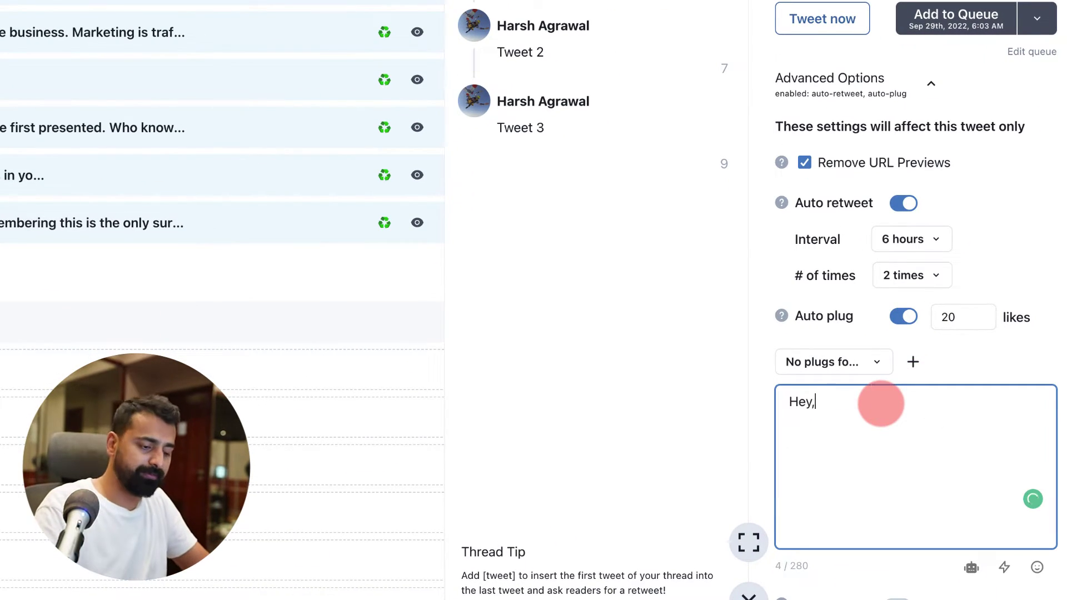
pyautogui.write(' Thanks for all the ')
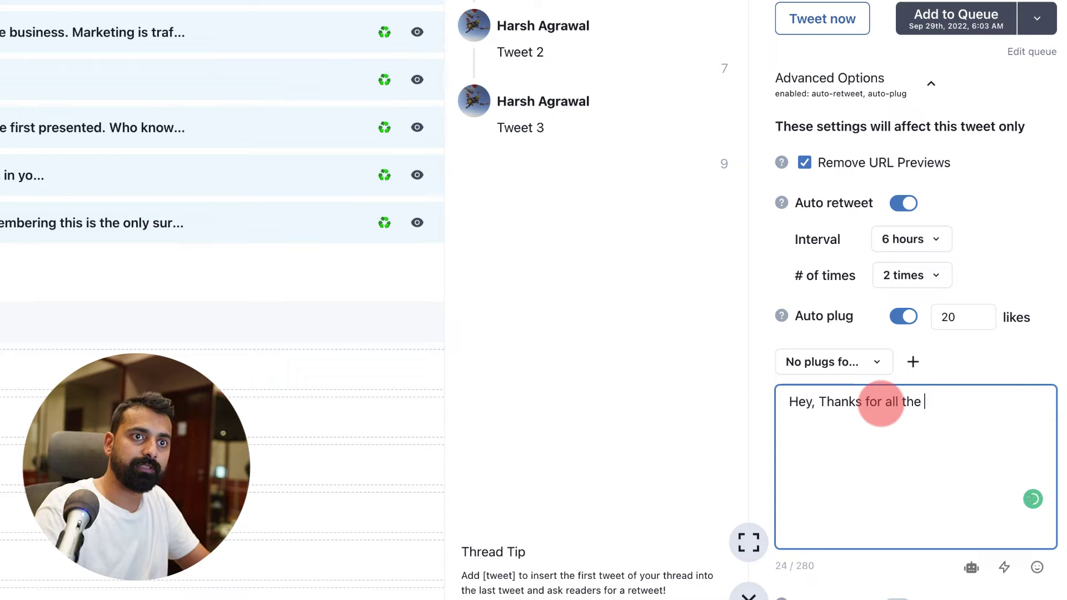
pyautogui.write('likes....')
pyautogui.press('Return')
pyautogui.press('Return')
# Step: Complete the plug message with "here is 50% discount on my latest book "Business blogging"", coupon "Whatever" and Link = "Whatever", and turn Auto plug off
pyautogui.write('here ')
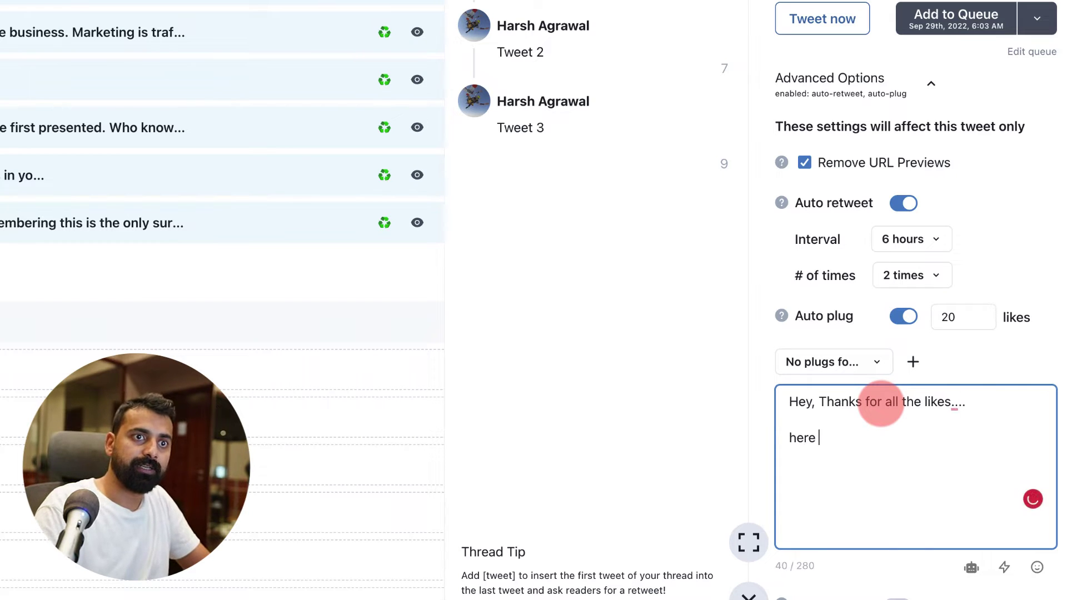
pyautogui.write('is 50% discount on')
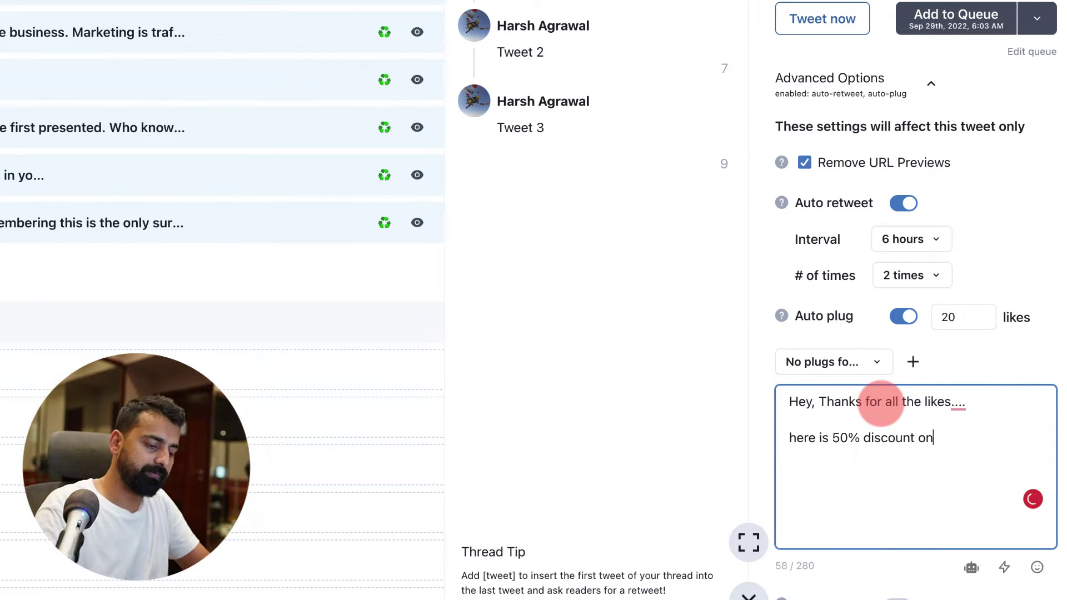
pyautogui.write(' my latest book')
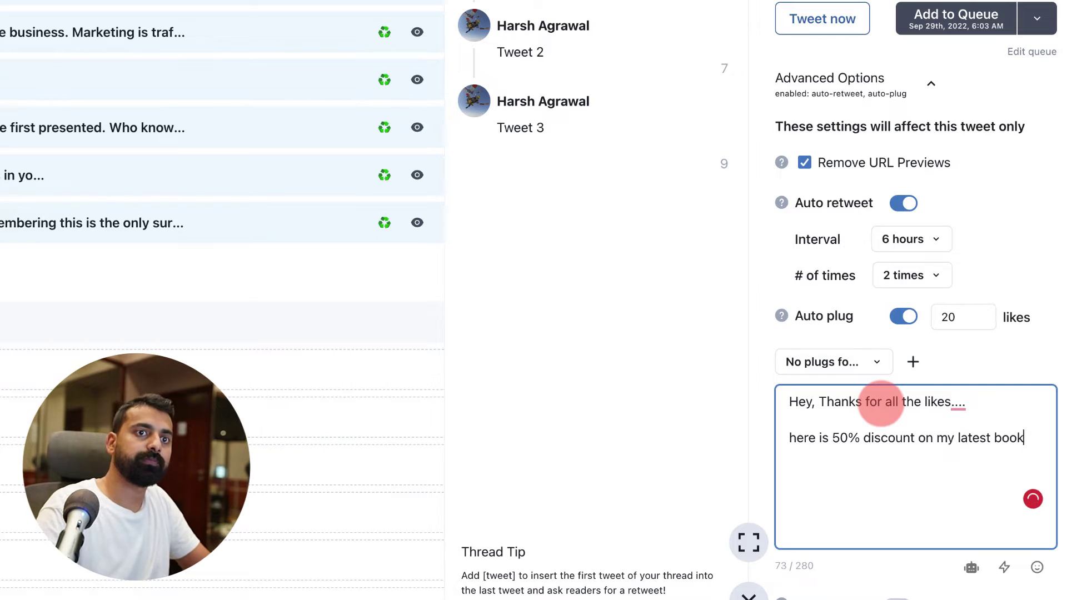
pyautogui.write(' "Business ')
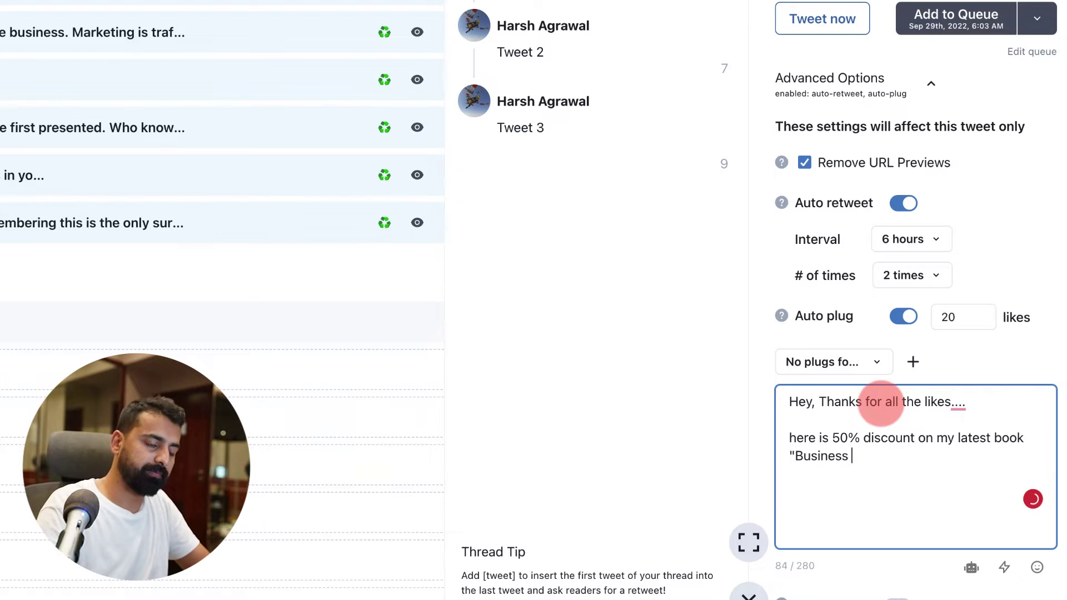
pyautogui.write('blogging"  Use coupon "')
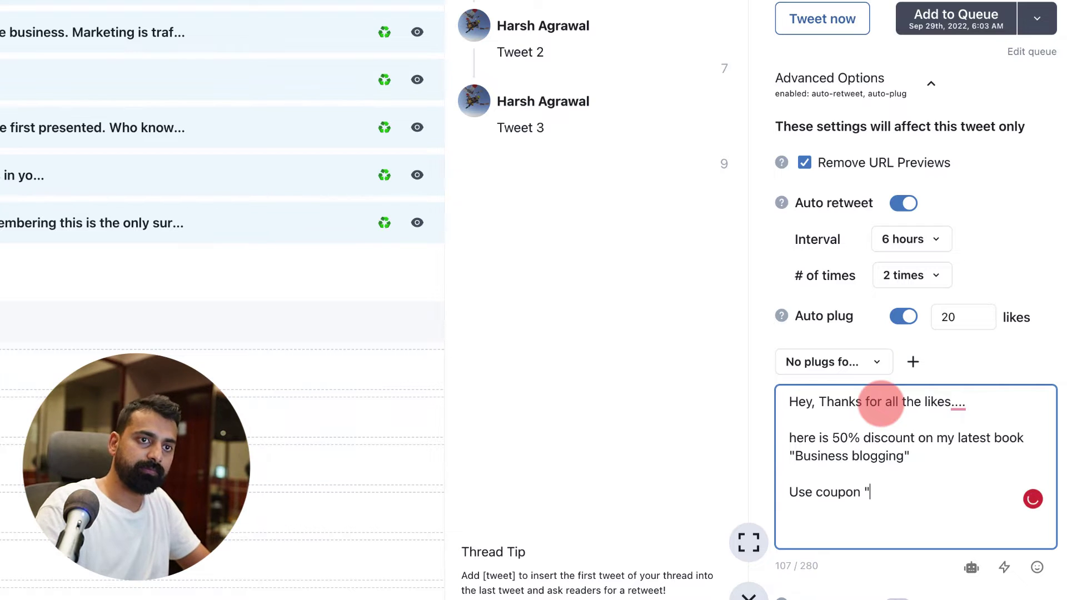
pyautogui.write('Whatever"')
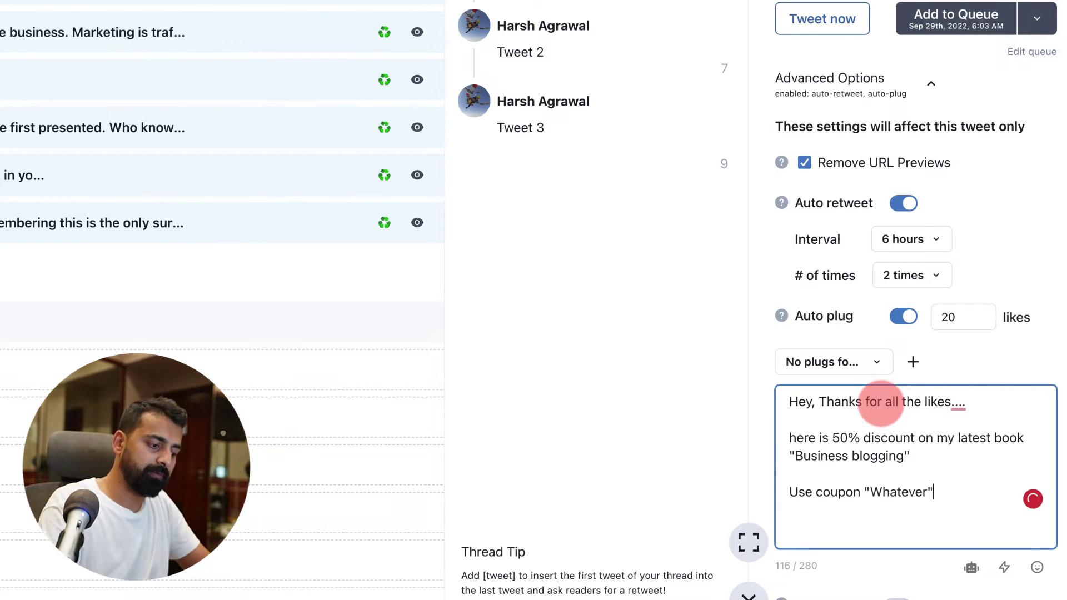
pyautogui.press('Return')
pyautogui.press('Return')
pyautogui.write('Link = "Whatever"')
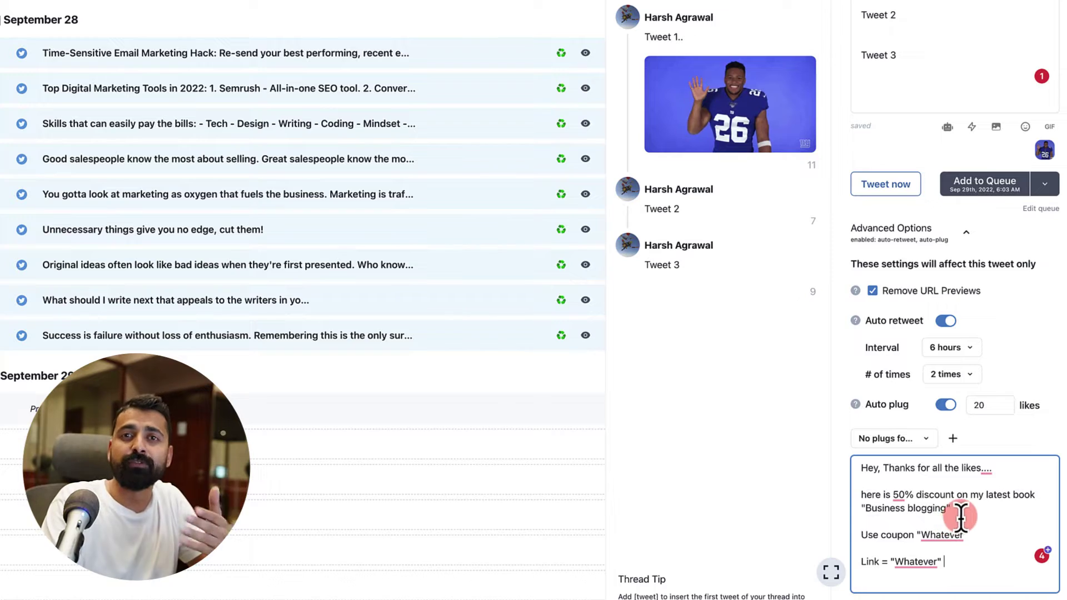
pyautogui.scroll(-3, 953, 520)
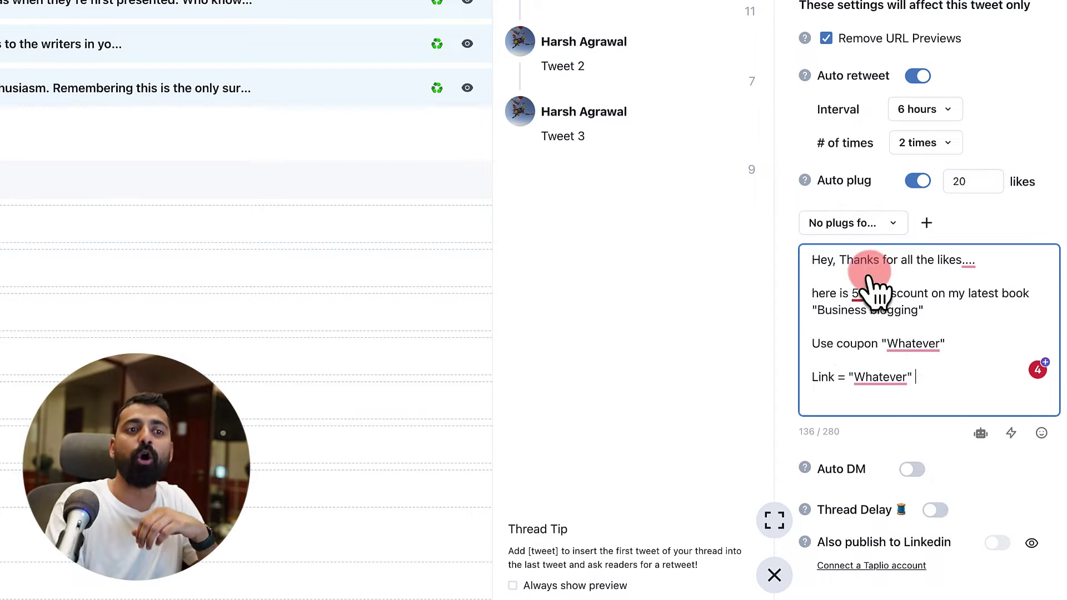
pyautogui.click(917, 181)
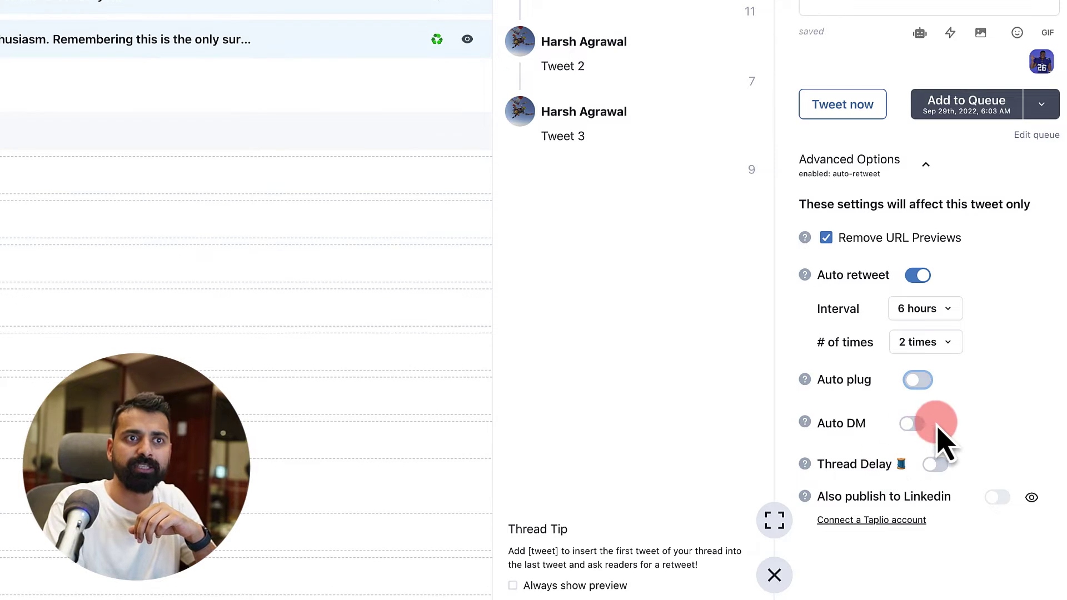
# Step: Enable Auto DM with retweet as the condition, go to its empty DM content, and turn Auto DM off again
pyautogui.click(915, 425)
pyautogui.scroll(-2, 909, 445)
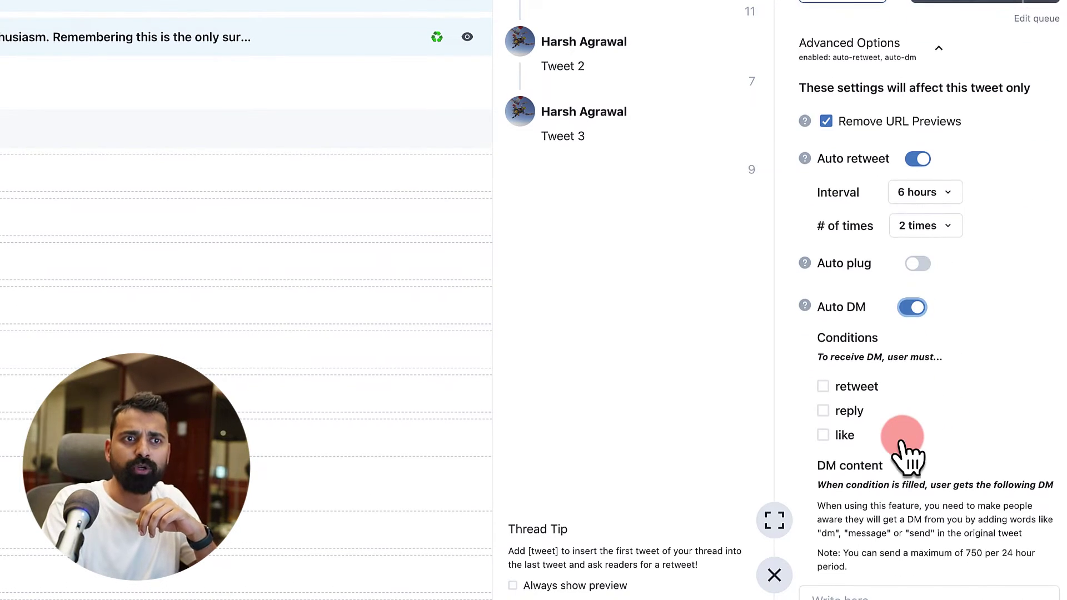
pyautogui.scroll(-1, 901, 445)
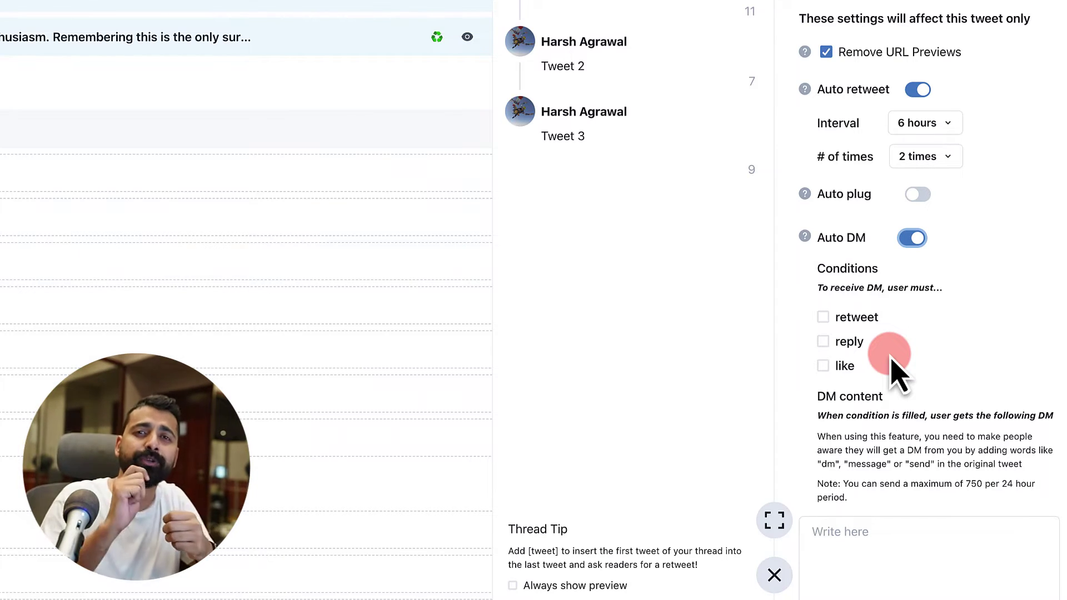
pyautogui.click(824, 317)
pyautogui.scroll(-1, 875, 375)
pyautogui.scroll(-2, 882, 369)
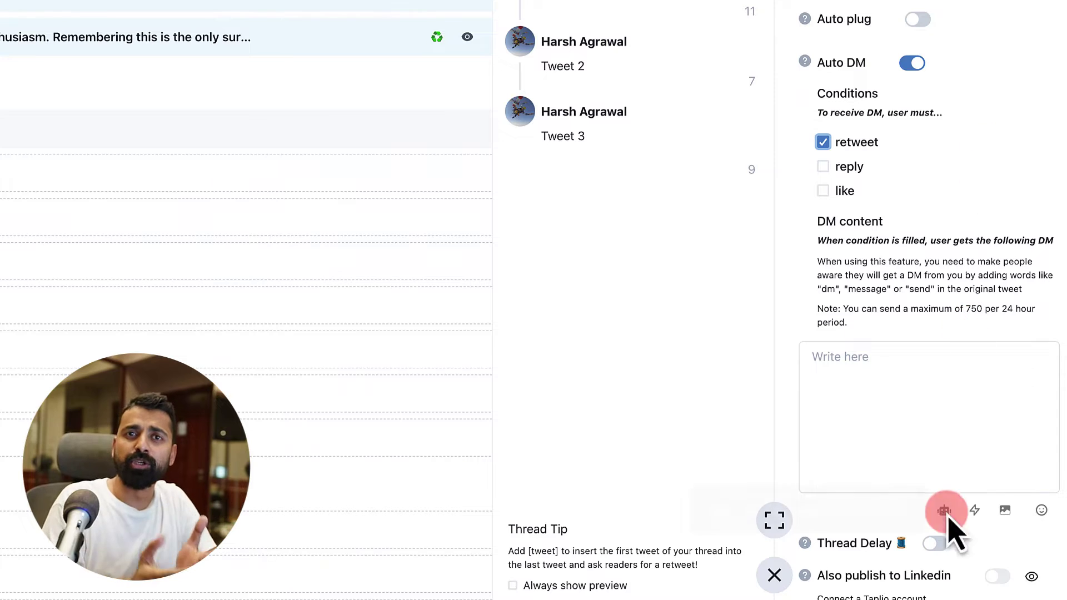
pyautogui.click(910, 378)
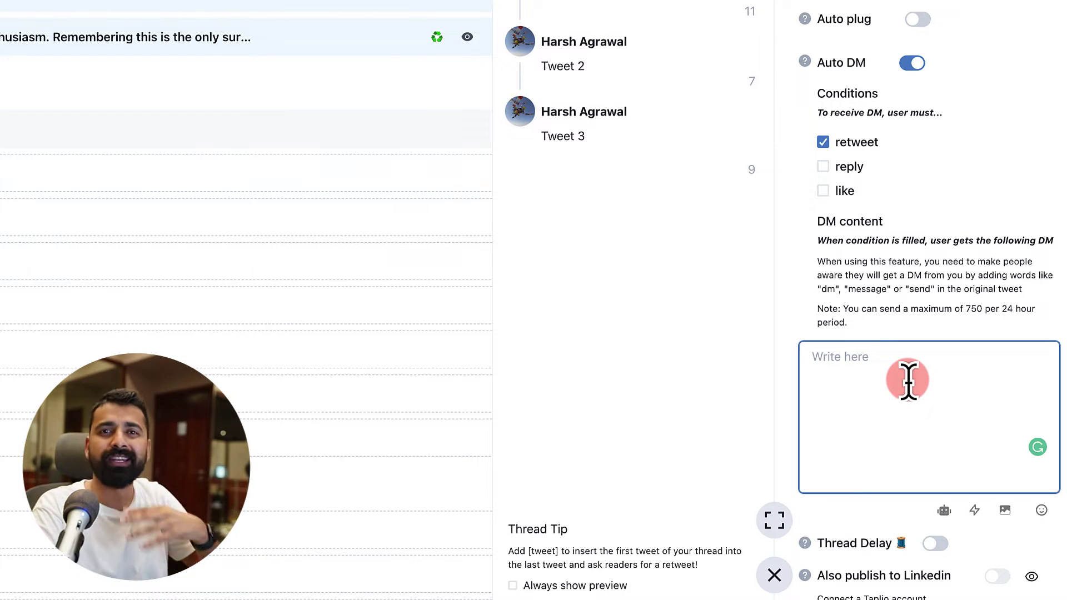
pyautogui.scroll(-1, 905, 107)
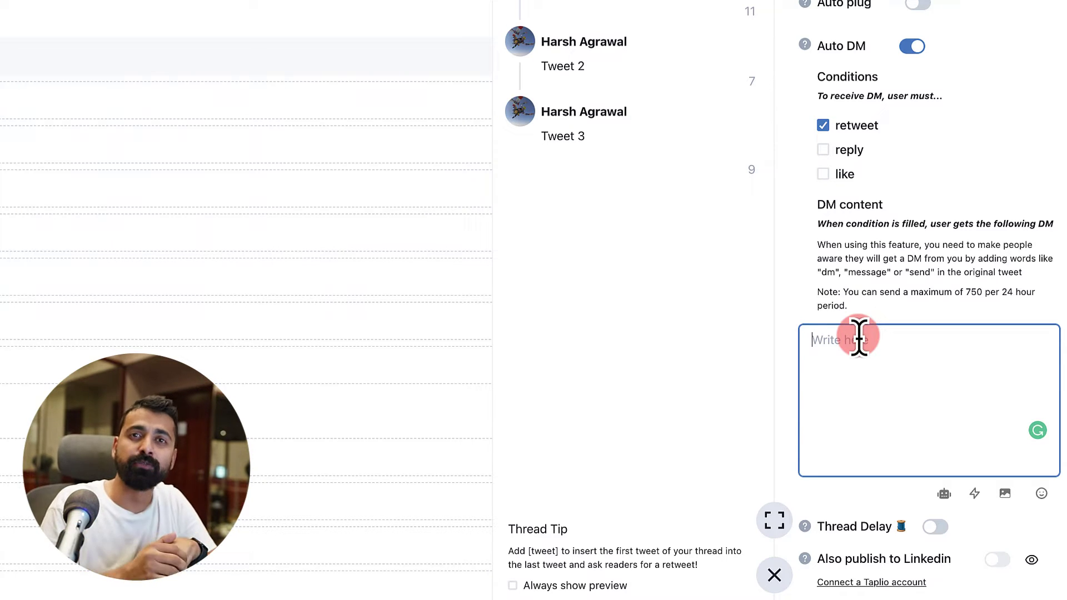
pyautogui.click(912, 46)
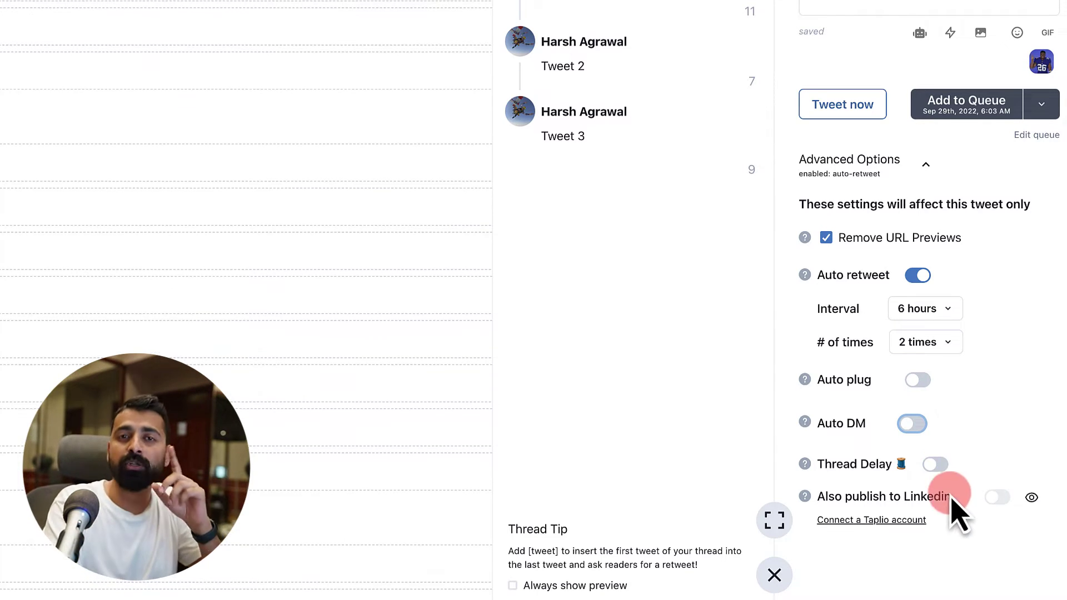
# Step: Enable Thread Delay for the draft thread and show the available delay intervals
pyautogui.click(935, 465)
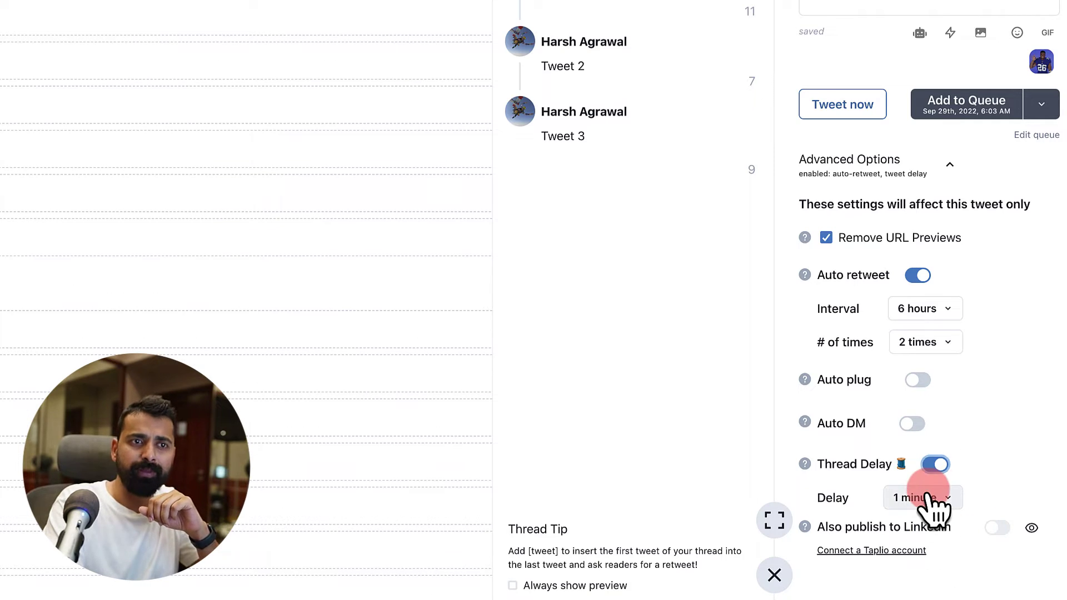
pyautogui.click(927, 502)
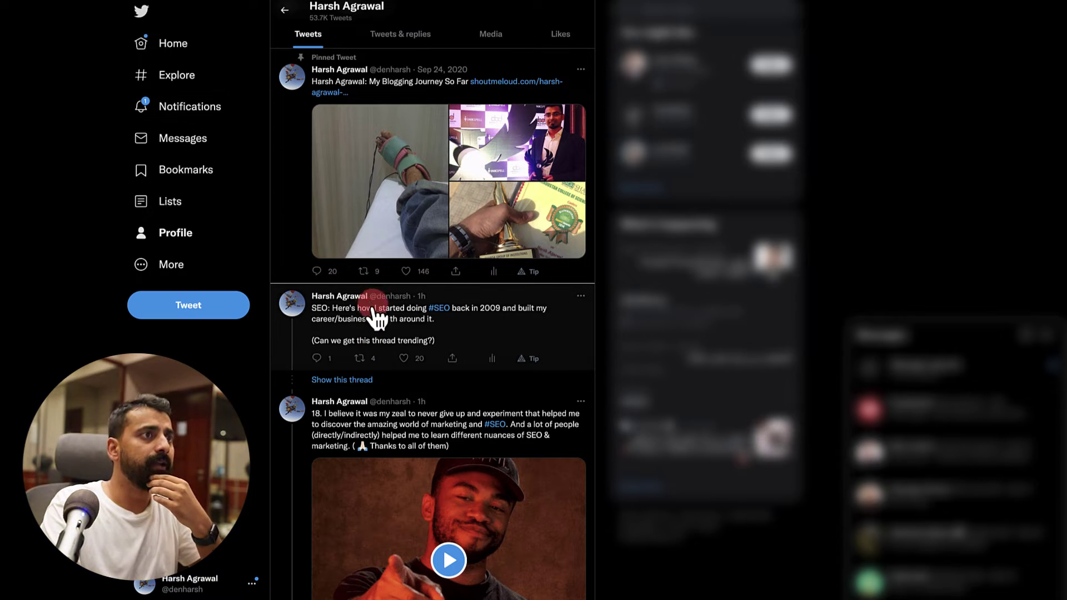
# Step: Switch to Twitter, open the profile's SEO thread, and examine its source label and its retweet and like counts
pyautogui.click(376, 311)
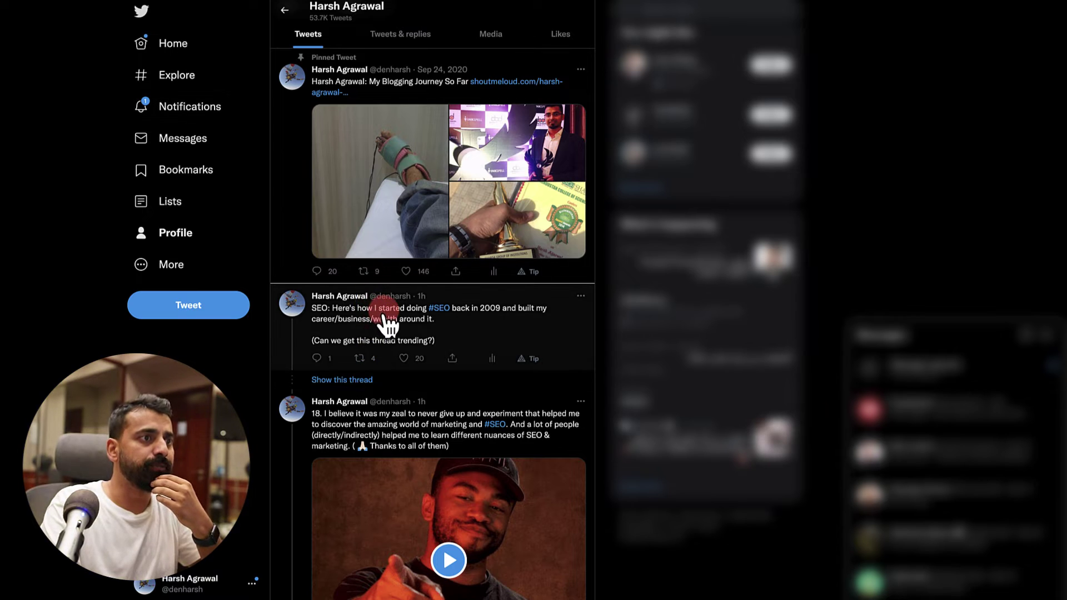
pyautogui.moveTo(362, 153); pyautogui.dragTo(373, 146)
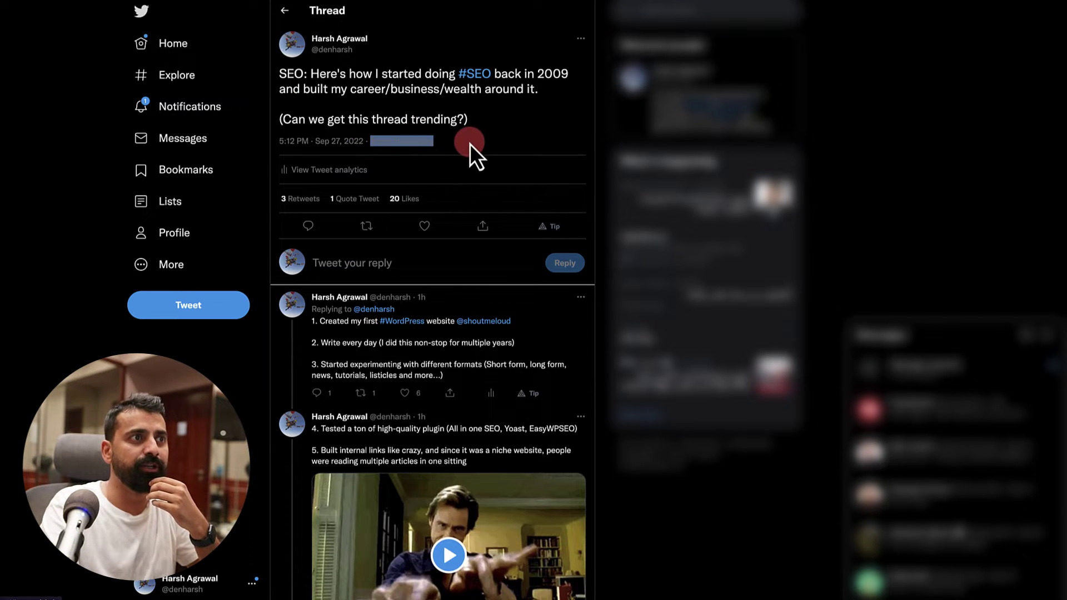
pyautogui.click(439, 147)
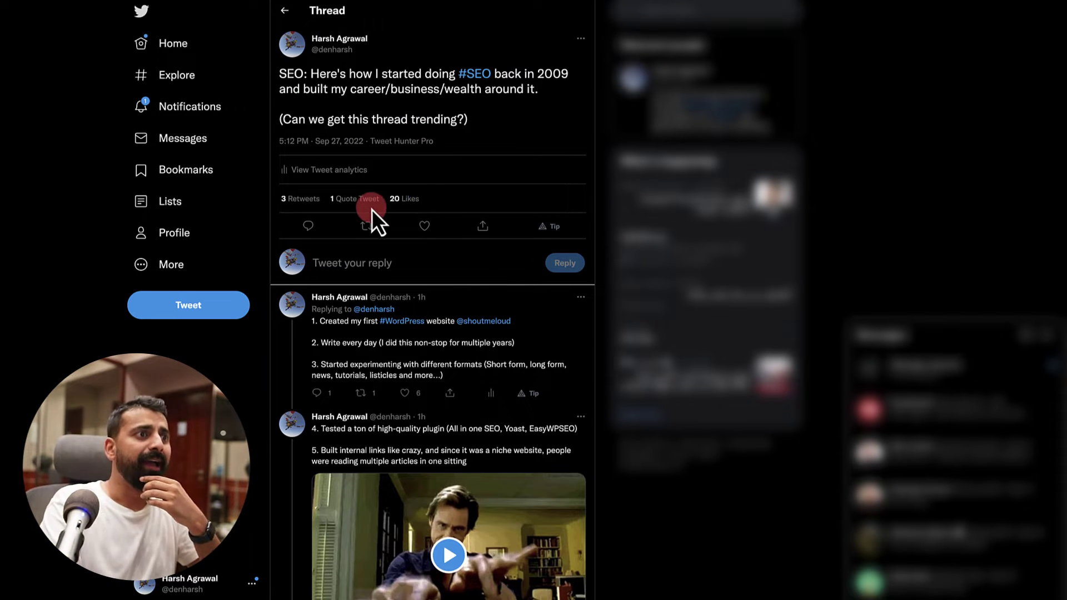
pyautogui.moveTo(439, 200); pyautogui.dragTo(282, 201)
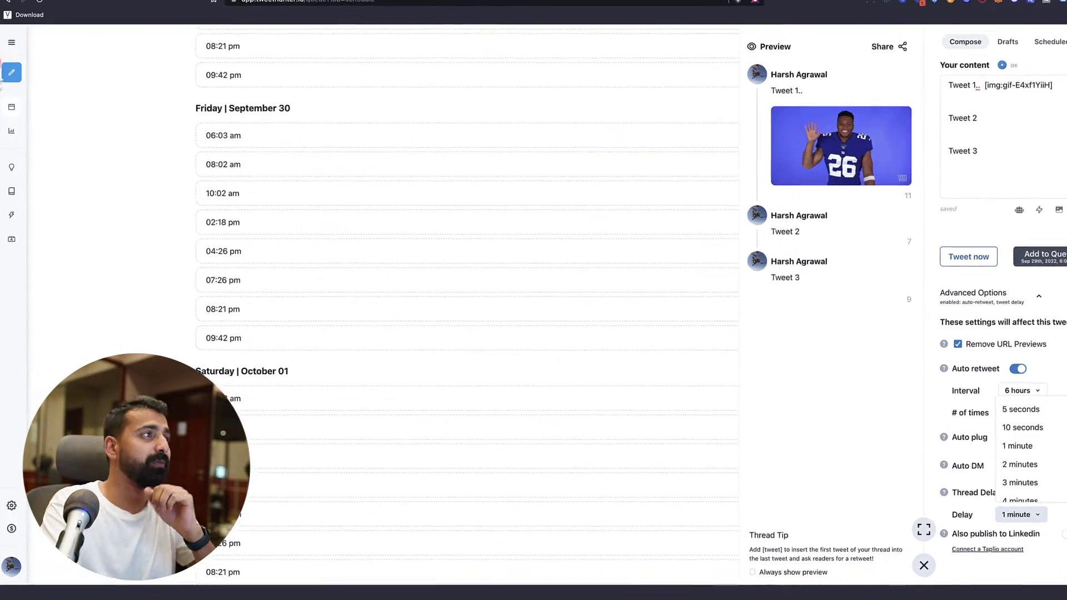
# Step: Return to Tweet Hunter and review the account statistics and top-performing tweets in My Analytics
pyautogui.moveTo(30, 69)
pyautogui.click(49, 127)
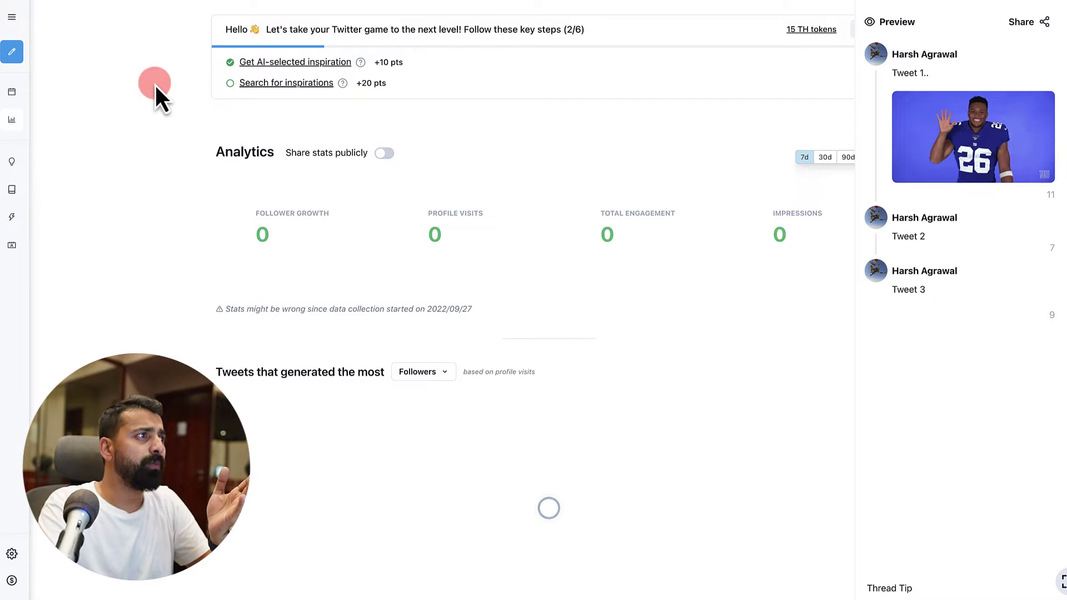
pyautogui.scroll(-1, 445, 206)
pyautogui.scroll(-3, 465, 208)
pyautogui.scroll(2, 465, 209)
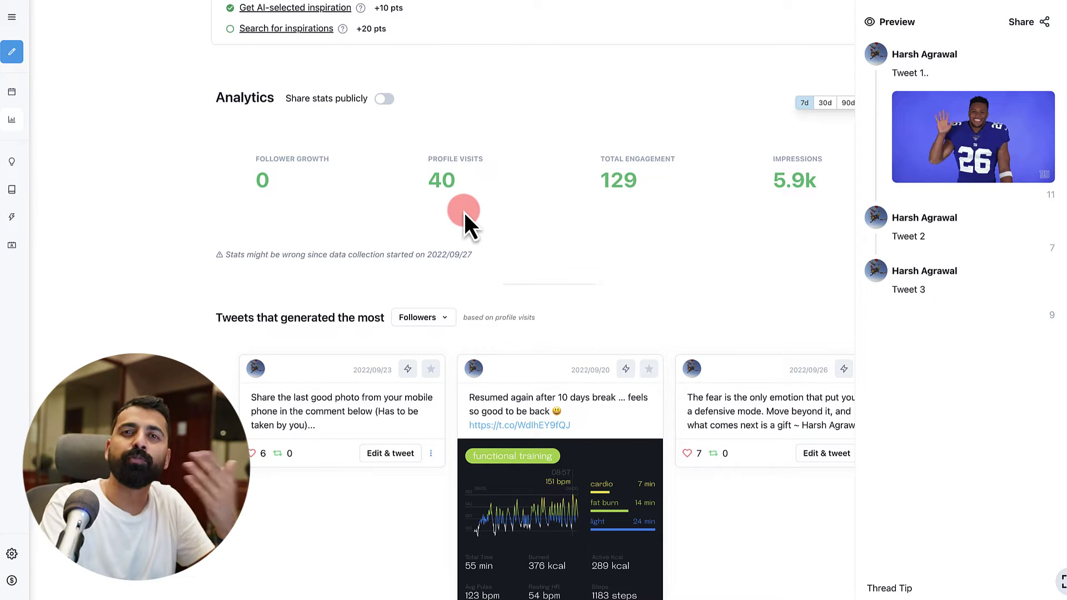
# Step: Show the Daily Inspiration page with the AI-selected tweet inspirations
pyautogui.moveTo(31, 136)
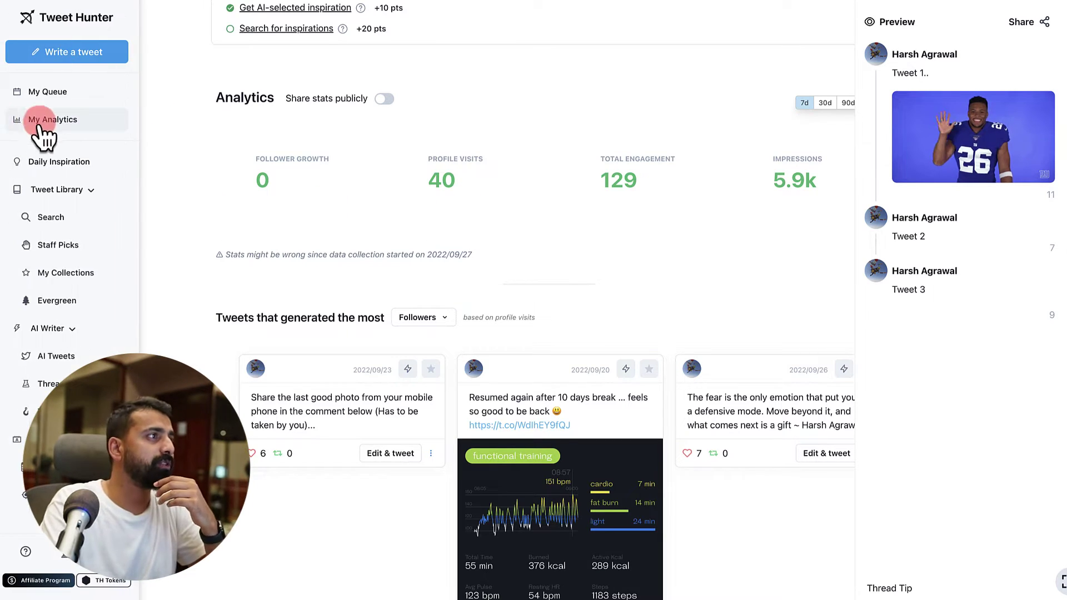
pyautogui.click(67, 161)
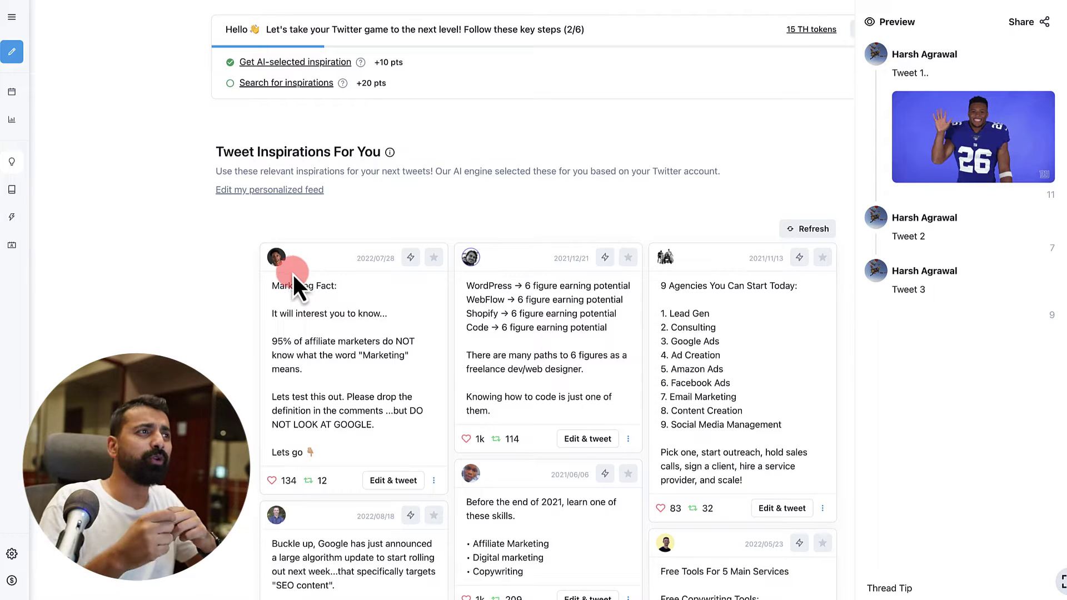
# Step: Open the keyword settings of the personalized inspiration feed, examine the search keywords, and close them without saving
pyautogui.click(257, 190)
pyautogui.click(566, 142)
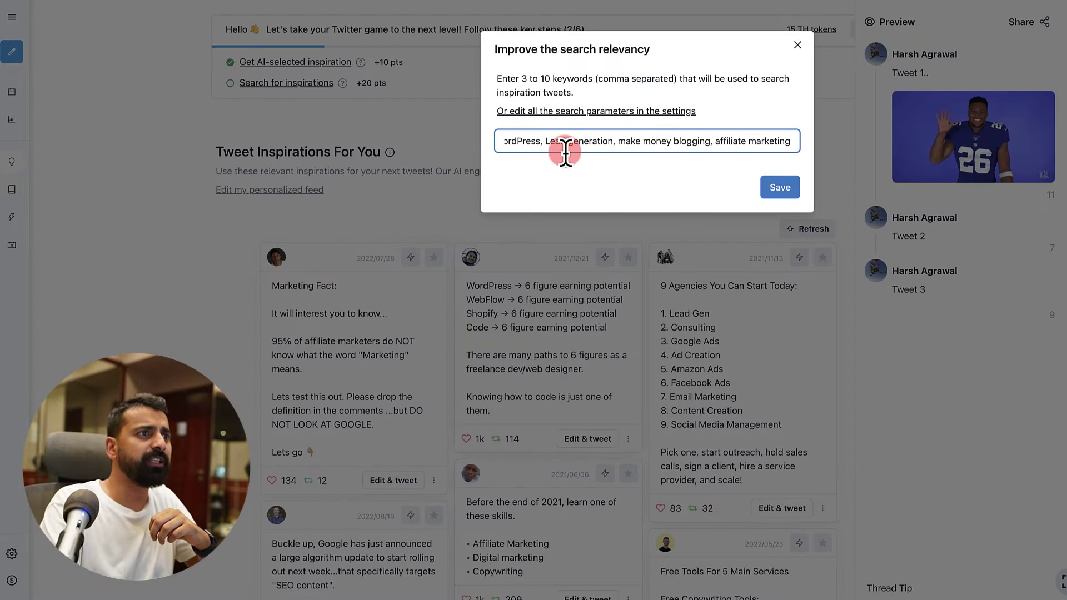
pyautogui.moveTo(536, 143); pyautogui.dragTo(786, 114)
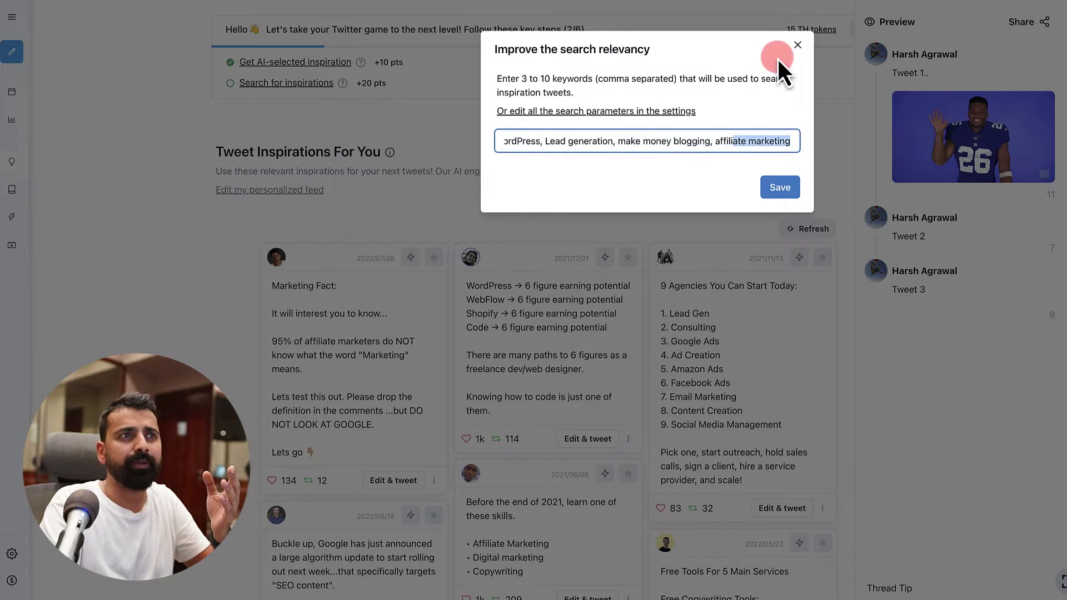
pyautogui.click(798, 45)
# Step: Load the inspiration tweet about skills to learn before the end of 2021 into the composer for editing
pyautogui.scroll(-1, 536, 195)
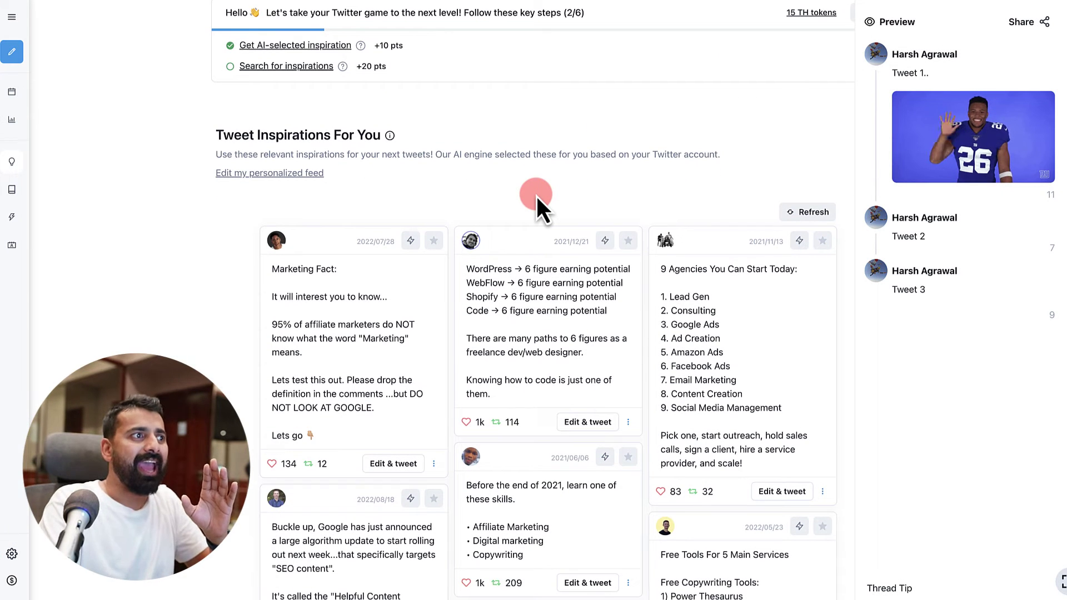
pyautogui.scroll(-2, 536, 194)
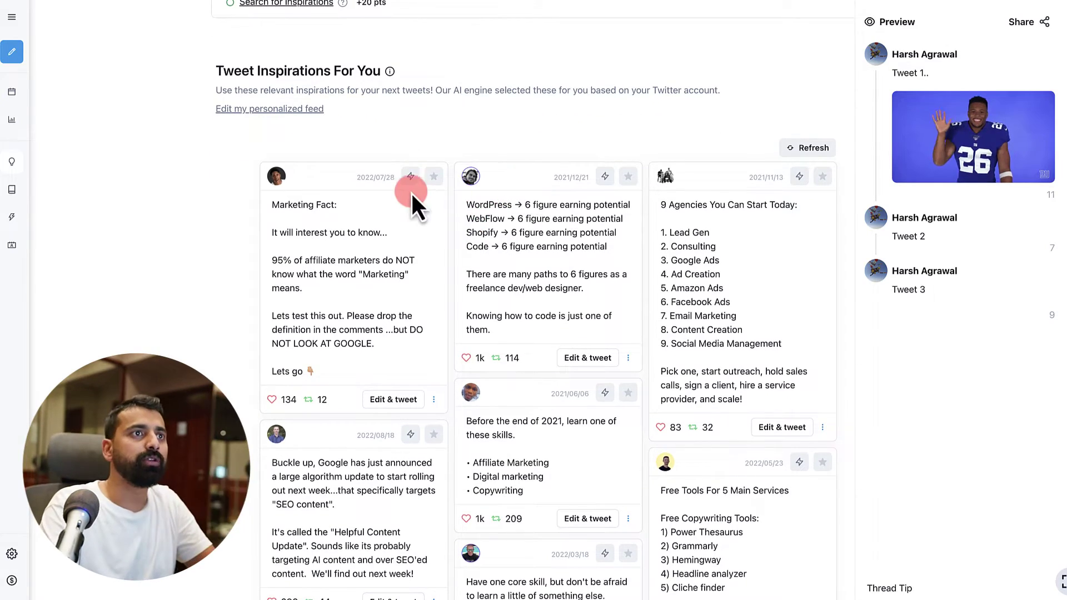
pyautogui.scroll(-3, 572, 262)
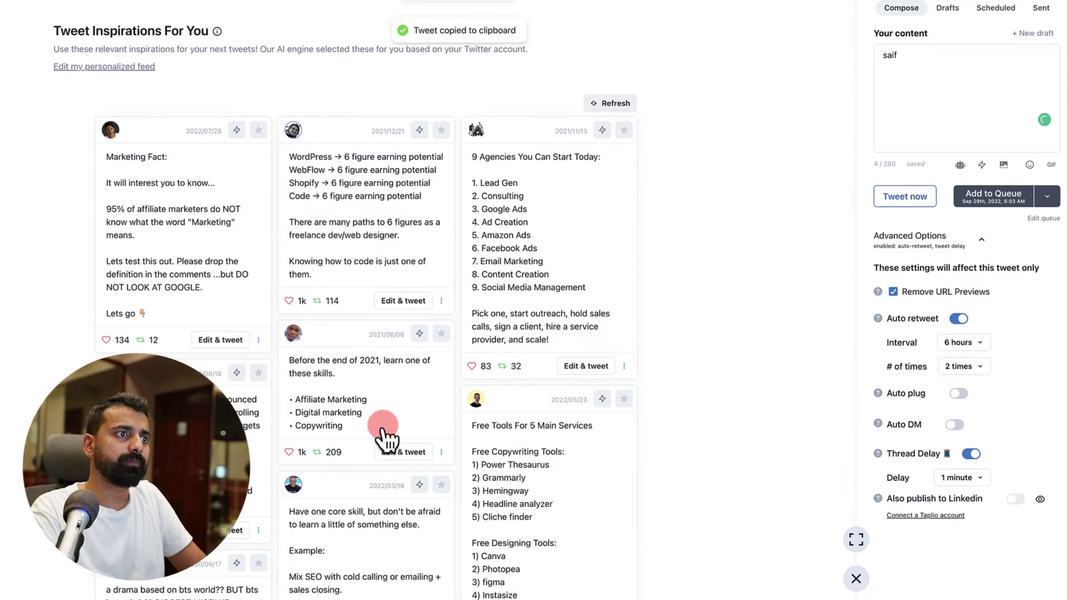
pyautogui.click(405, 453)
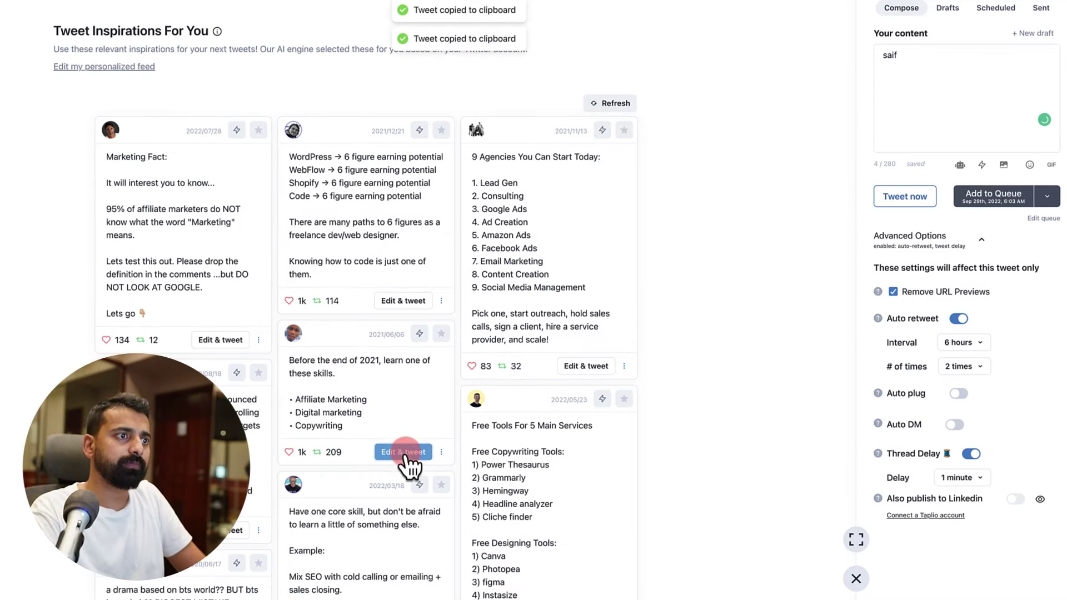
# Step: Replace the draft's last two bullets with "WordPress" and "SEO", and change the year to 2022
pyautogui.click(950, 115)
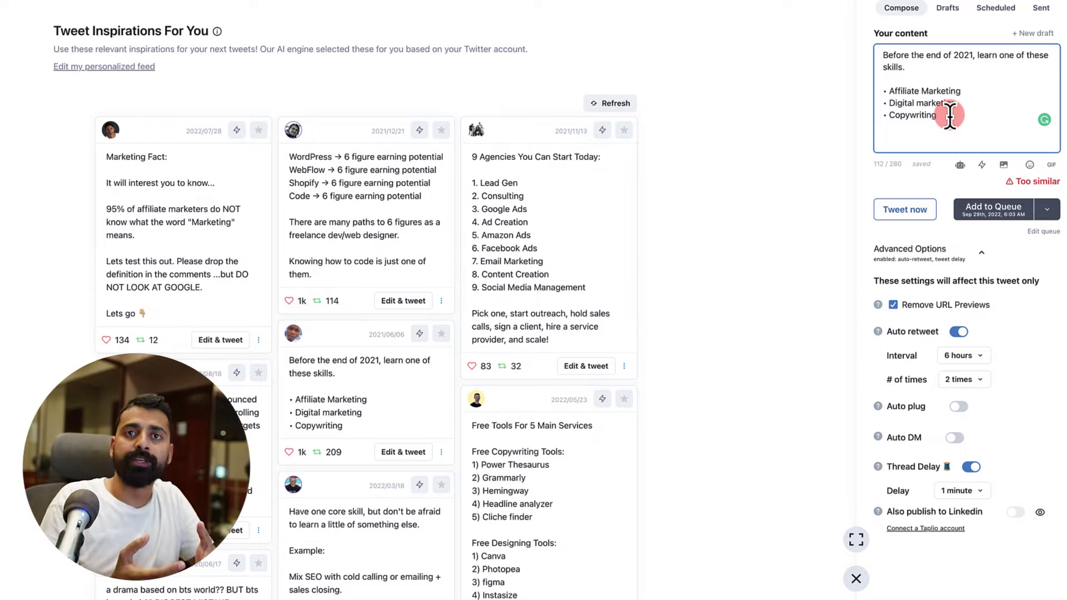
pyautogui.moveTo(964, 103); pyautogui.dragTo(889, 115)
pyautogui.write('WordPress • ')
pyautogui.write('SE')
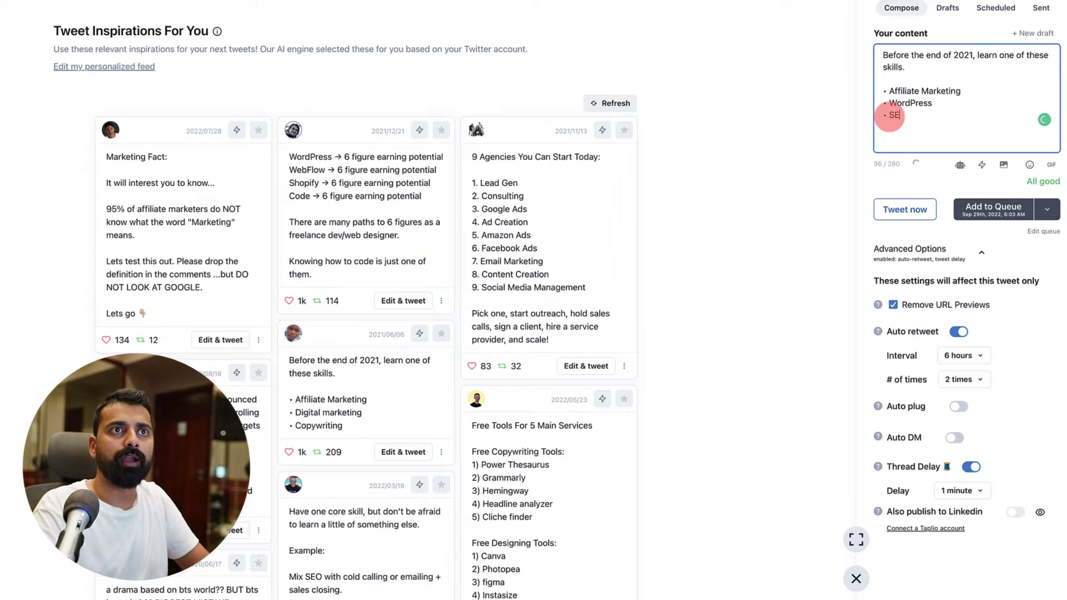
pyautogui.write('O')
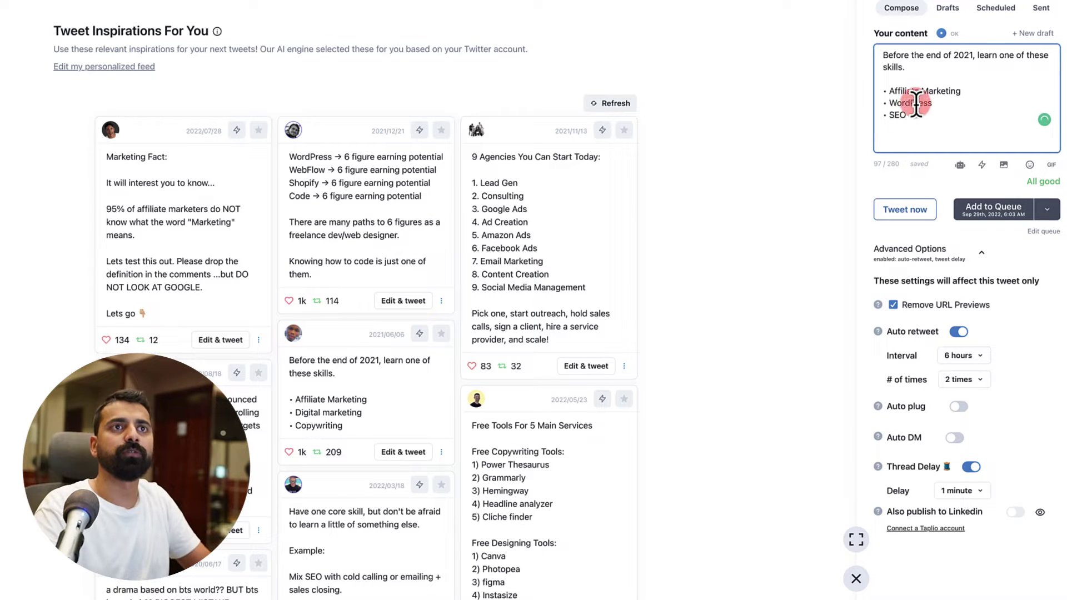
pyautogui.click(973, 55)
pyautogui.click(975, 65)
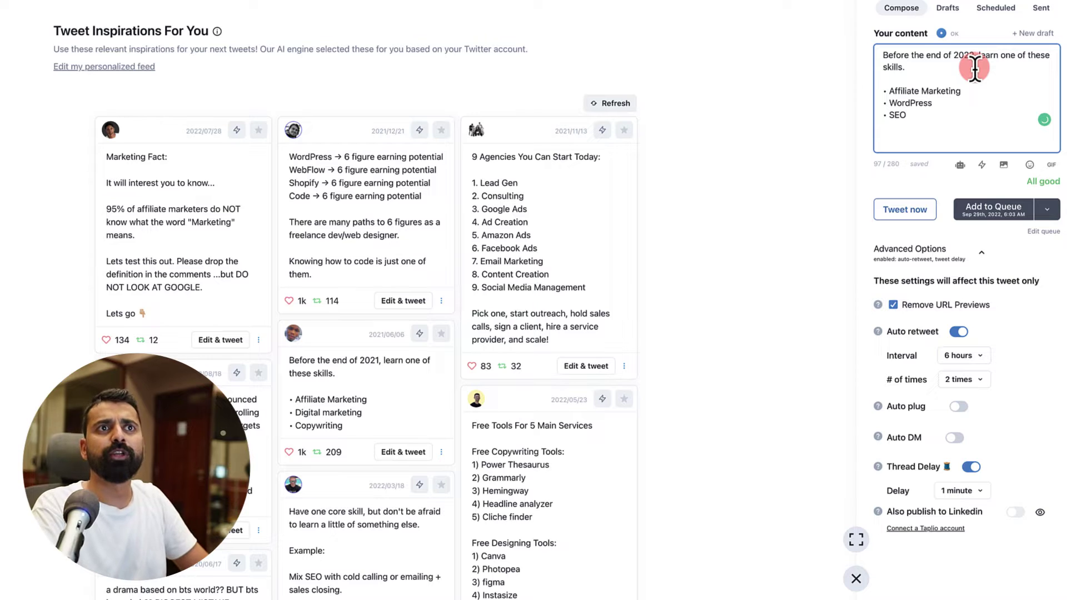
pyautogui.click(919, 118)
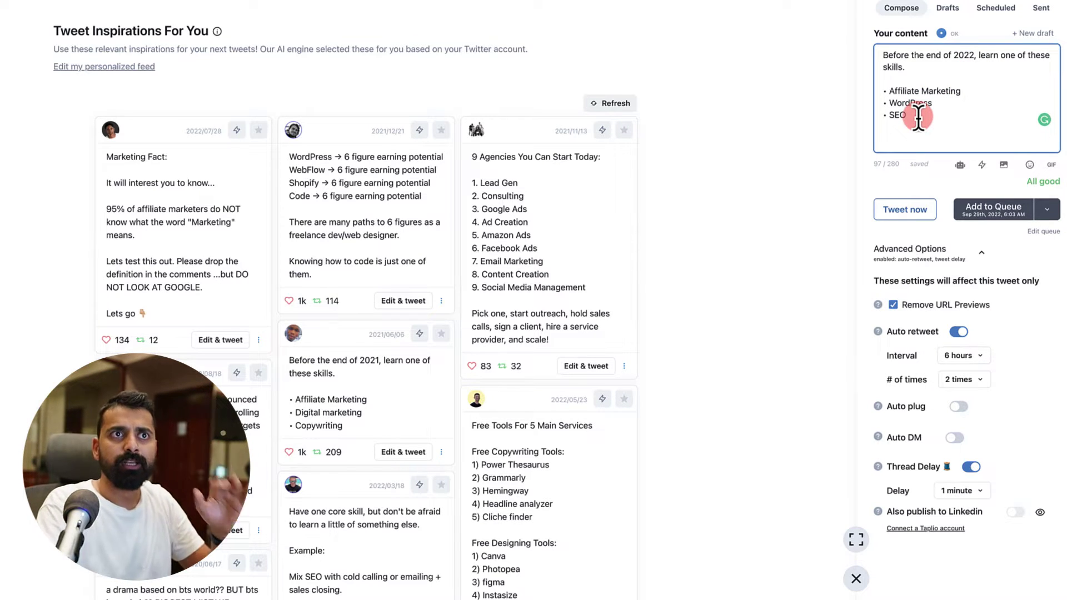
# Step: Turn off Remove URL Previews for the edited tweet, collapse its advanced options, and add it to the queue
pyautogui.click(996, 241)
pyautogui.click(893, 305)
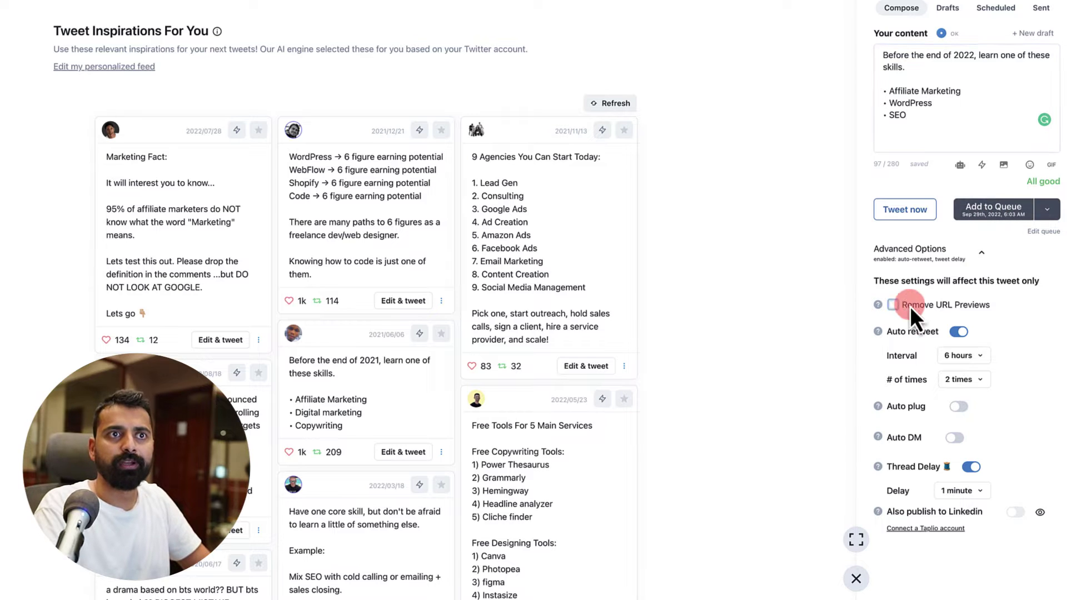
pyautogui.scroll(-1, 908, 356)
pyautogui.click(934, 256)
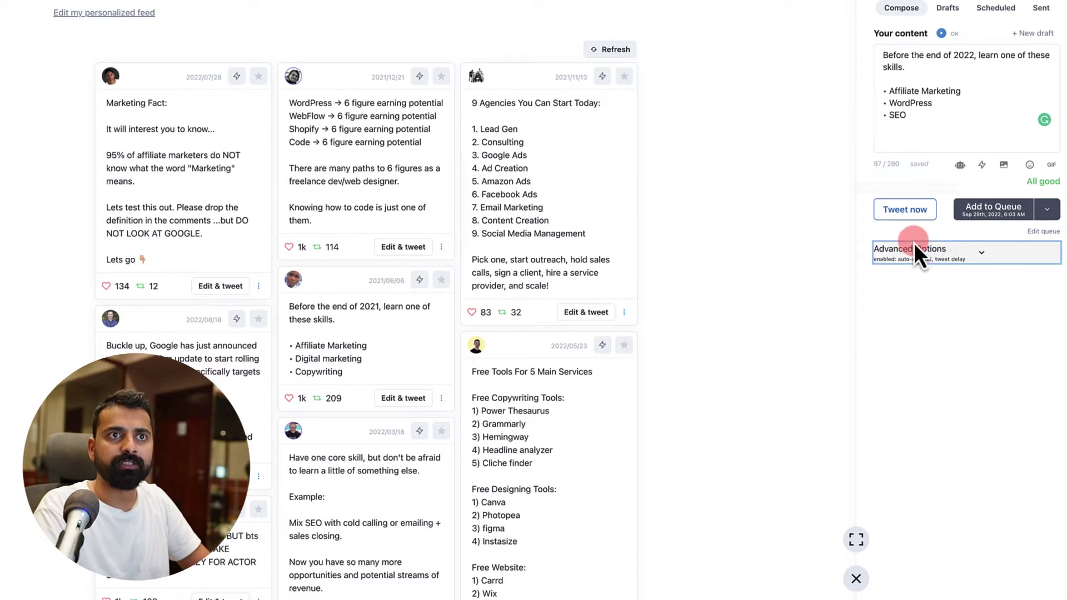
pyautogui.click(994, 217)
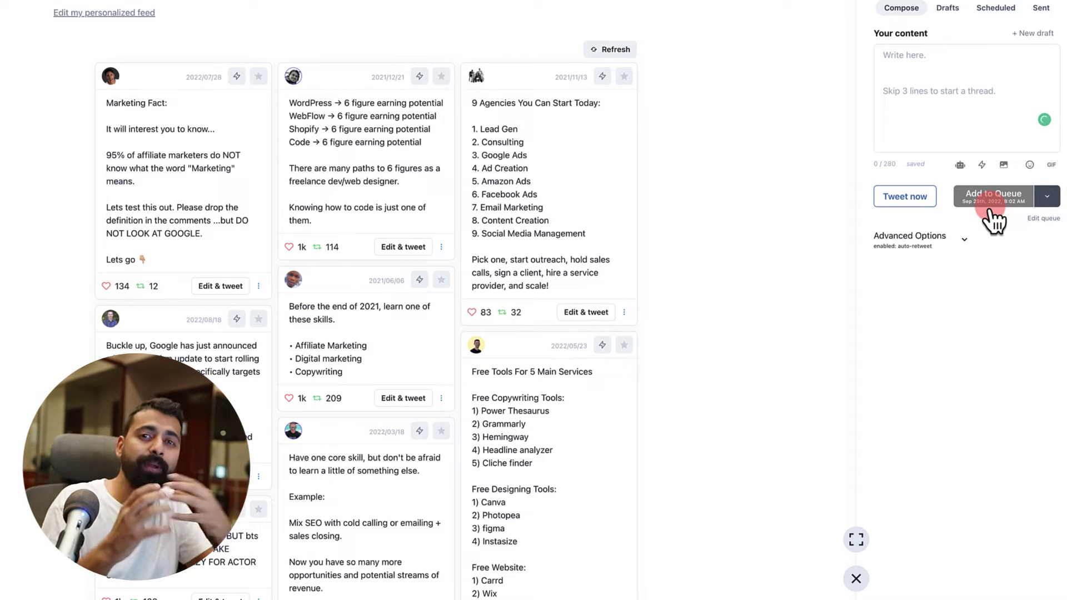
# Step: Generate an AI variation of the "Marketing Fact" inspiration tweet, keeping the default creativity level
pyautogui.scroll(-4, 994, 217)
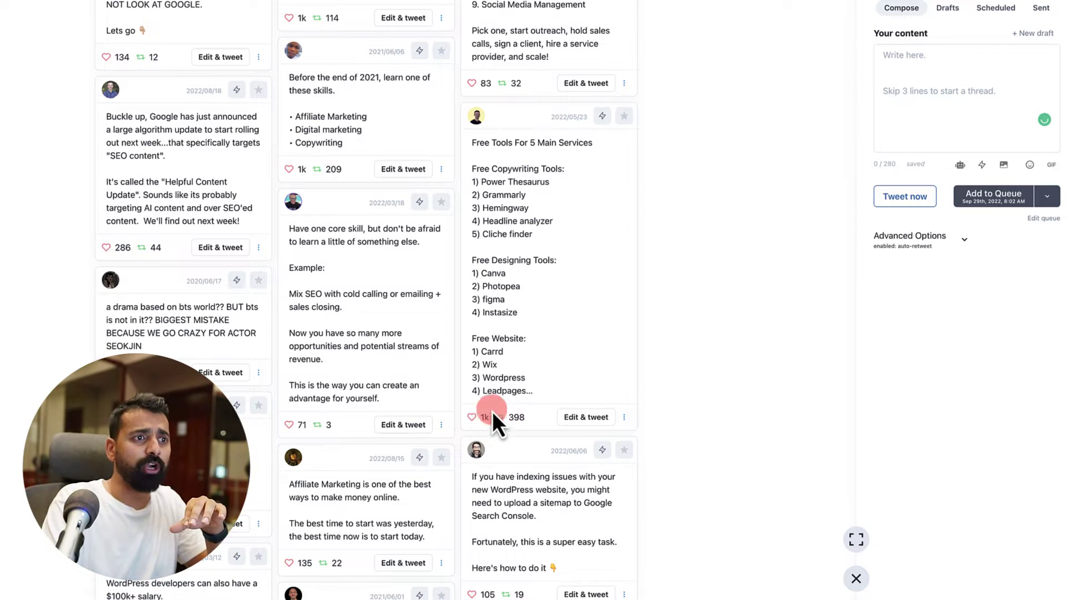
pyautogui.scroll(-2, 331, 425)
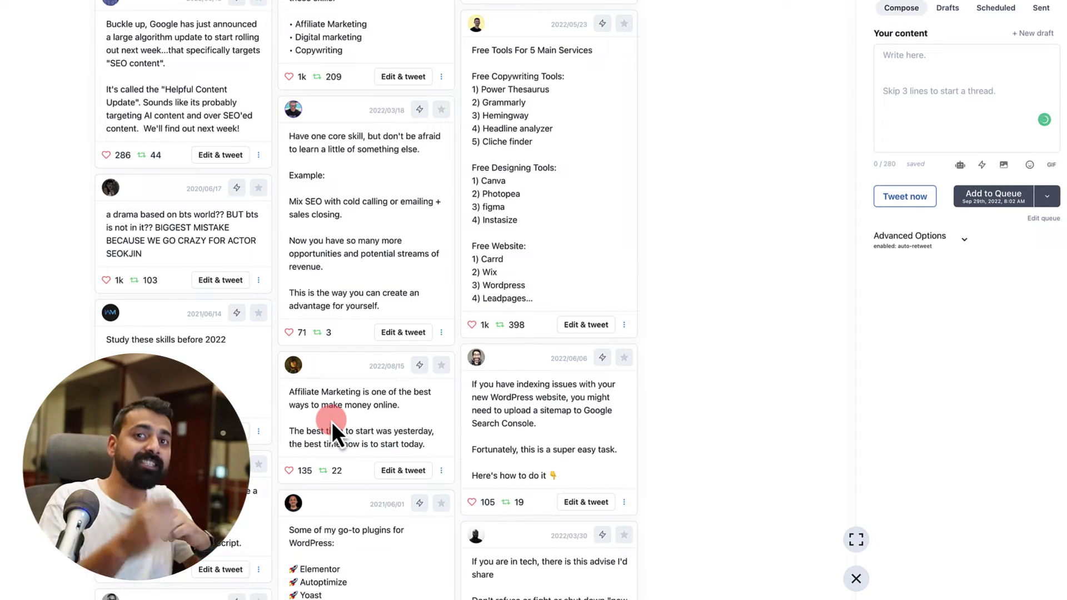
pyautogui.scroll(9, 339, 405)
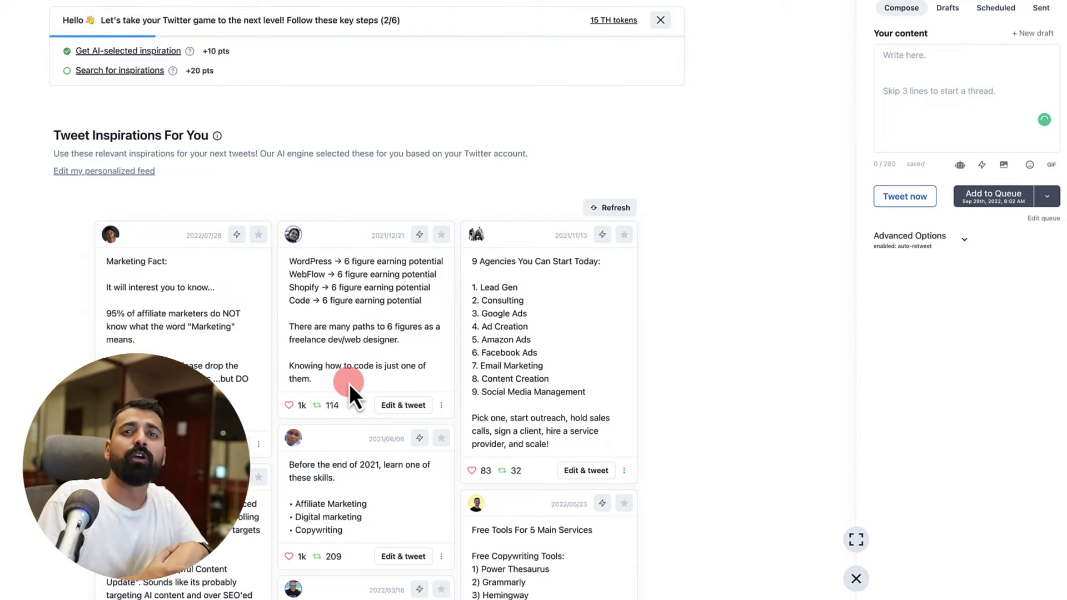
pyautogui.click(237, 236)
pyautogui.click(542, 219)
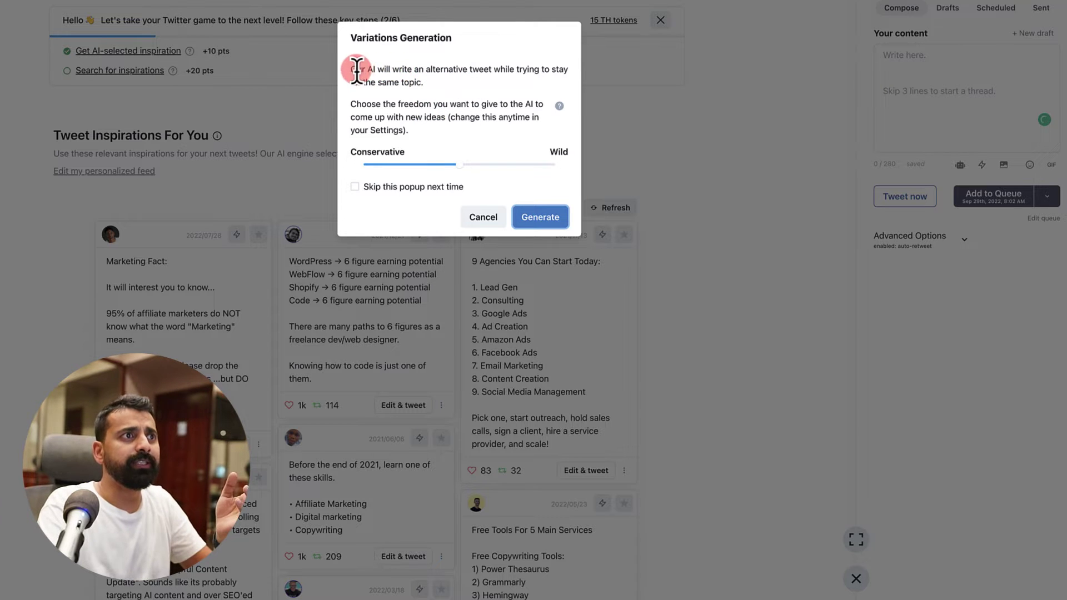
pyautogui.tripleClick(376, 73)
pyautogui.click(447, 81)
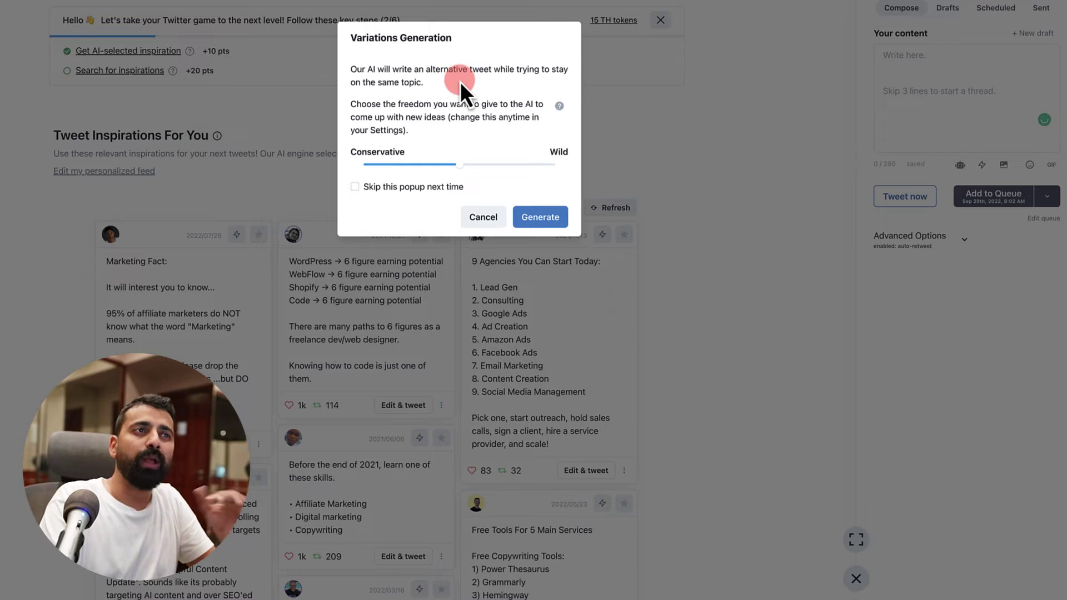
pyautogui.click(549, 214)
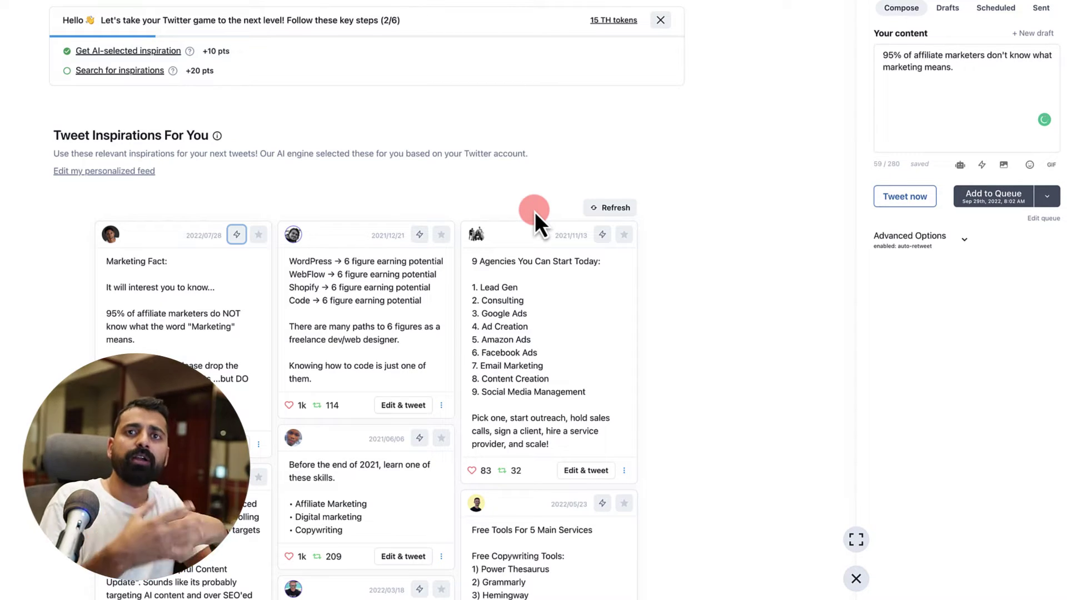
# Step: Clear the AI-generated variation from the composer
pyautogui.click(1001, 81)
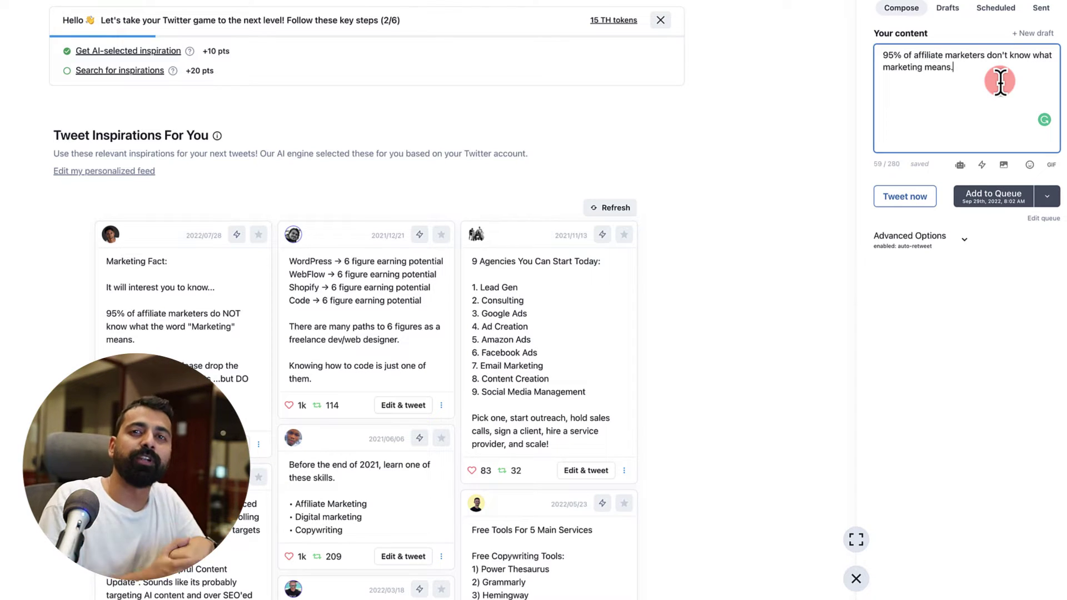
pyautogui.moveTo(1000, 81); pyautogui.dragTo(873, 54)
pyautogui.click(972, 69)
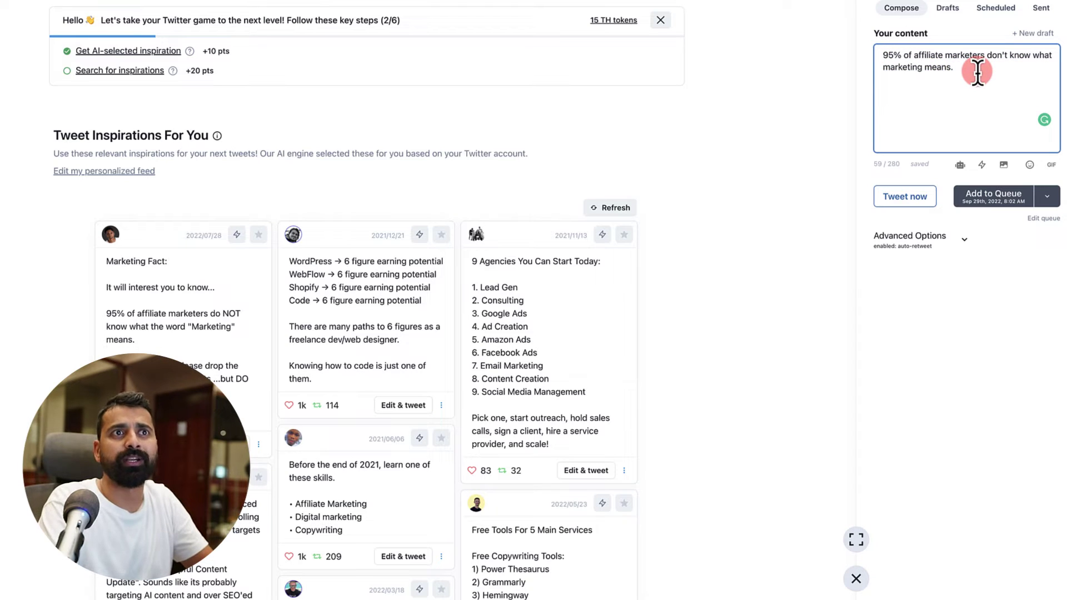
pyautogui.moveTo(1025, 66); pyautogui.dragTo(877, 57)
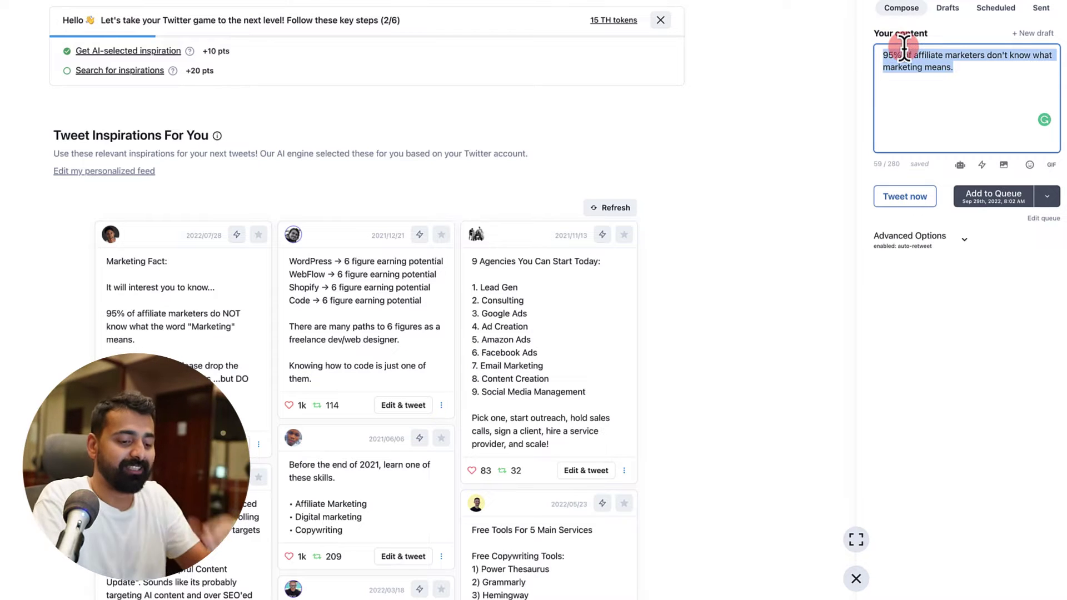
pyautogui.press('BackSpace')
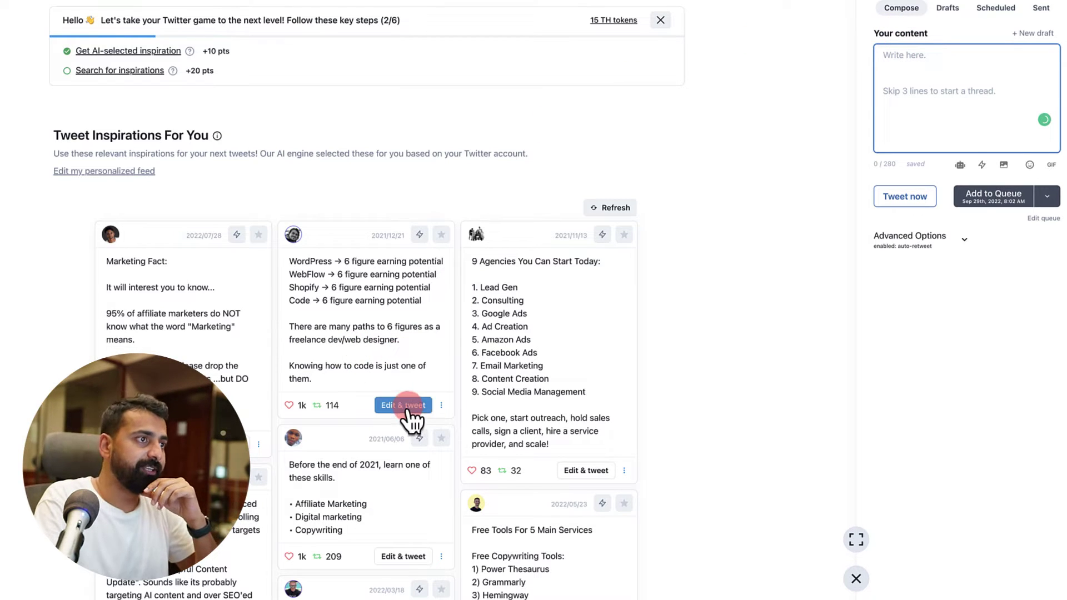
# Step: Load the "Marketing Fact" inspiration tweet into the composer and let the AI continue writing it
pyautogui.click(219, 445)
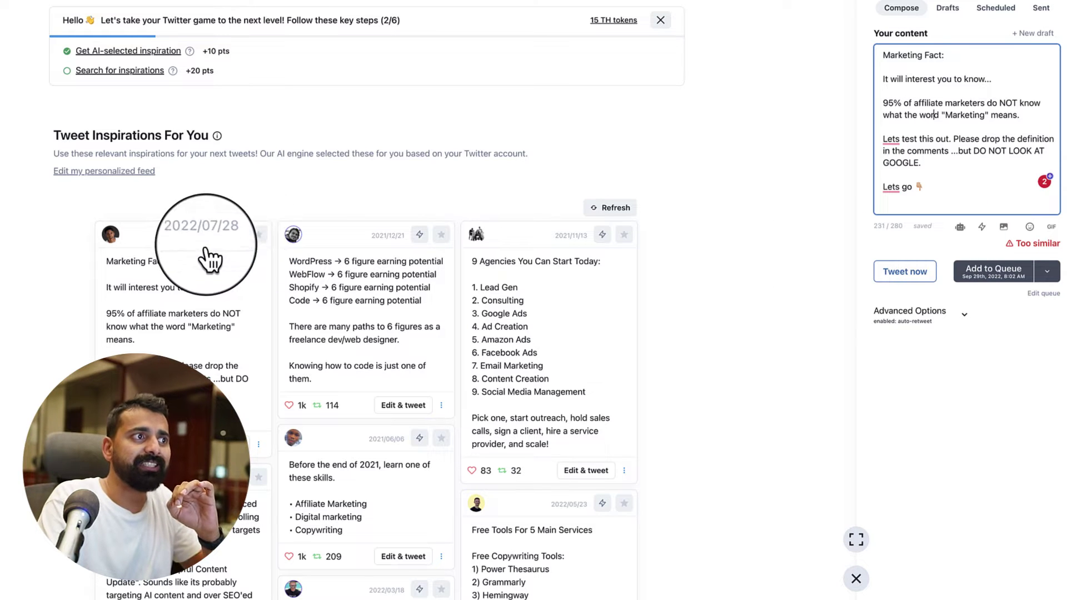
pyautogui.click(962, 191)
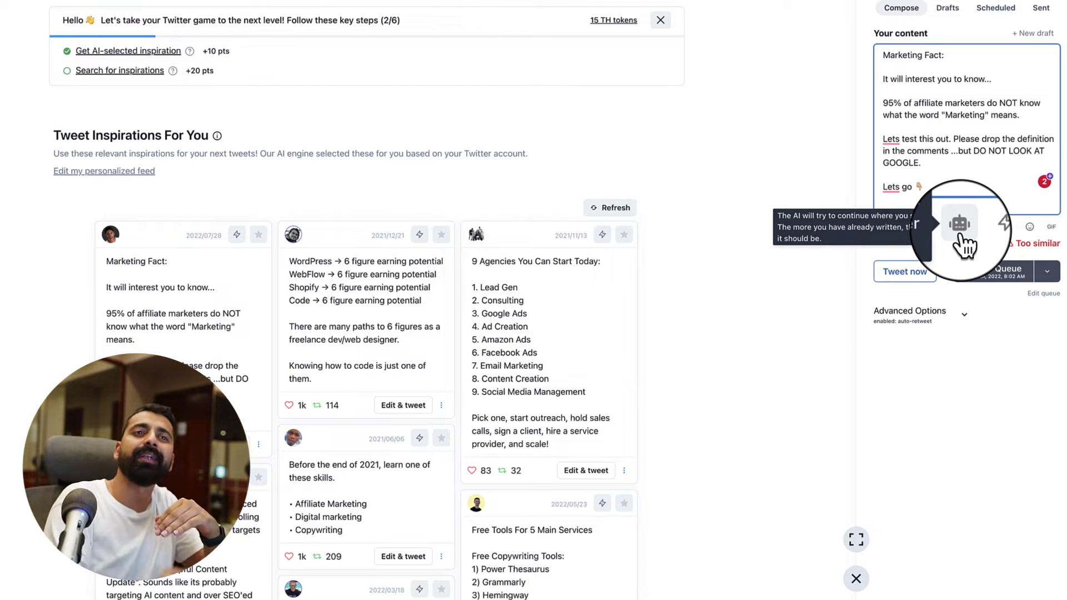
pyautogui.click(960, 228)
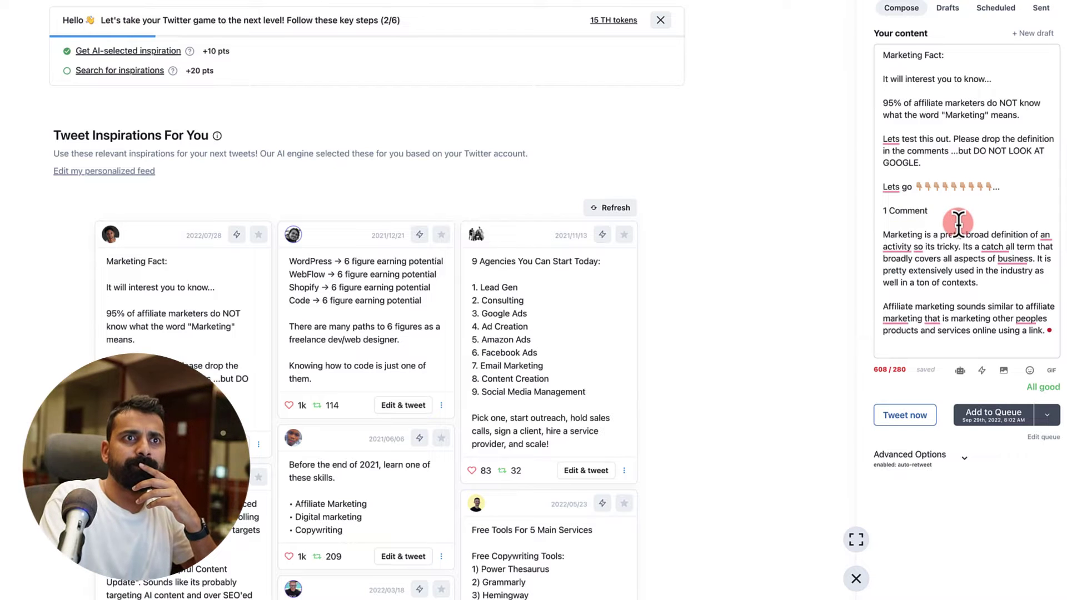
# Step: Delete the whole AI-extended "Marketing Fact" draft from the composer
pyautogui.scroll(-2, 956, 239)
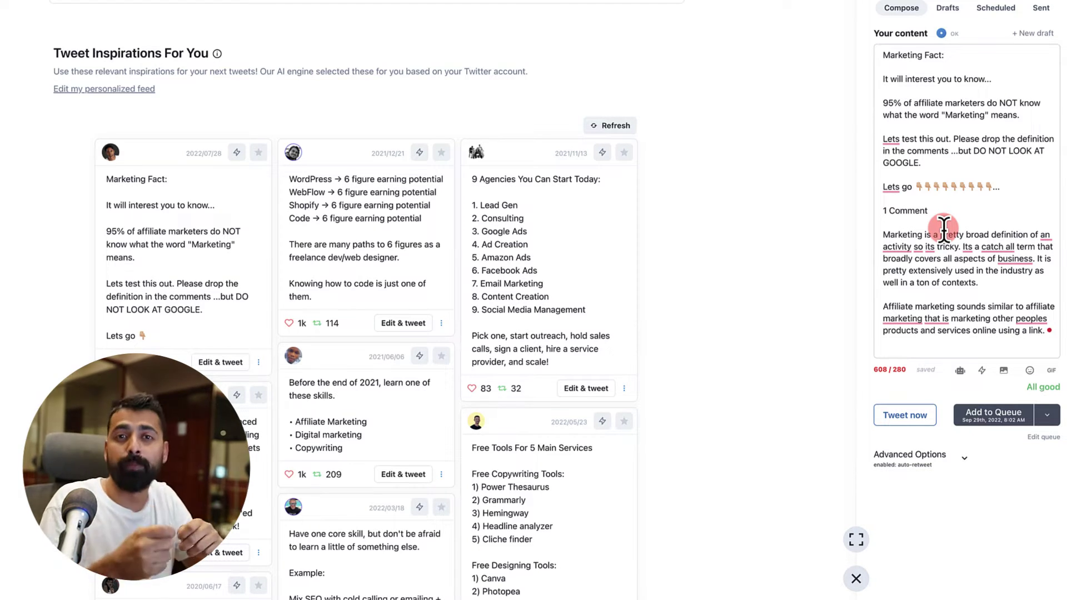
pyautogui.hotkey('ctrl', 'a')
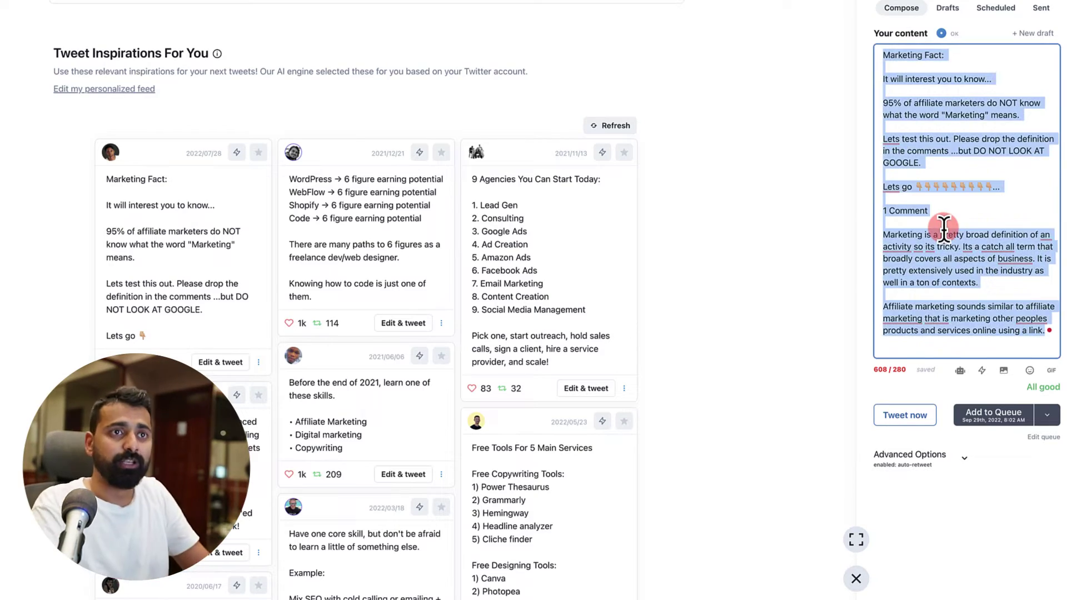
pyautogui.press('BackSpace')
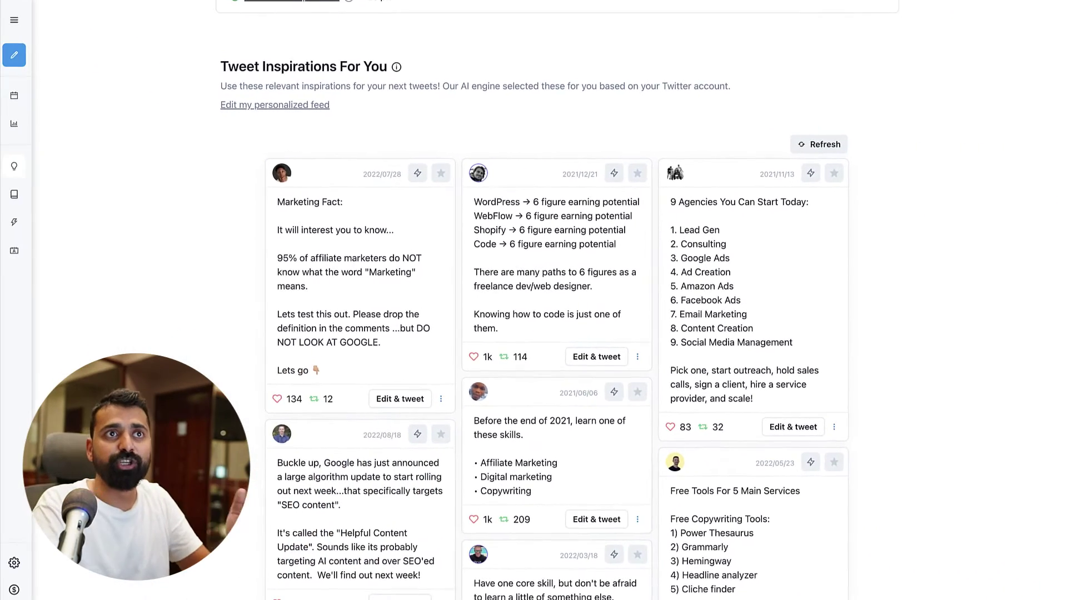
# Step: Search the Tweet Library for "SEO" and look through the matching viral tweets
pyautogui.scroll(2, 201, 145)
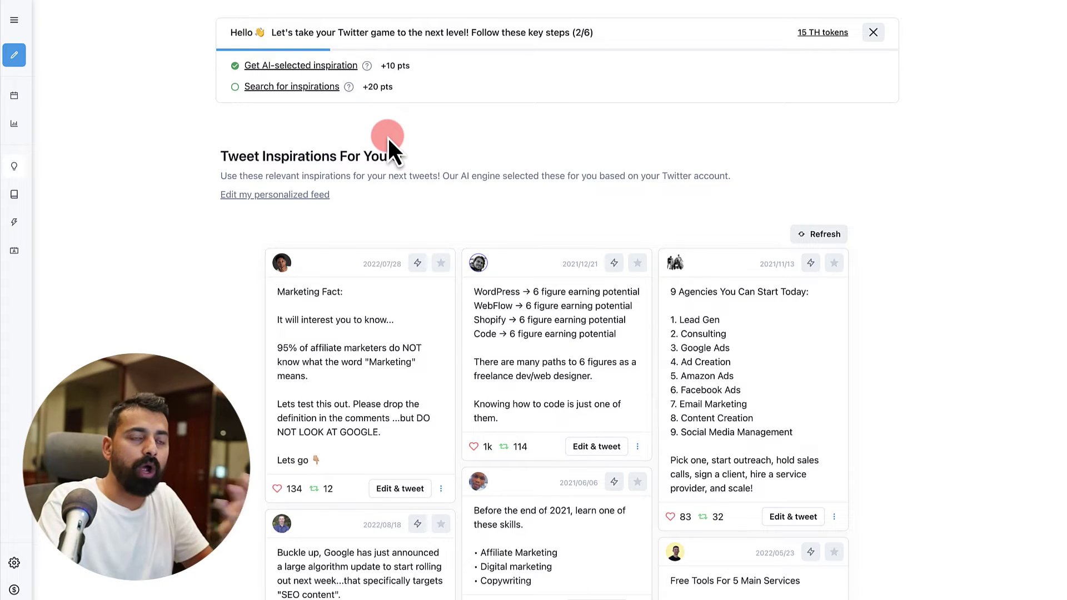
pyautogui.scroll(-1, 478, 217)
pyautogui.scroll(-5, 501, 328)
pyautogui.scroll(-1, 158, 201)
pyautogui.moveTo(91, 183)
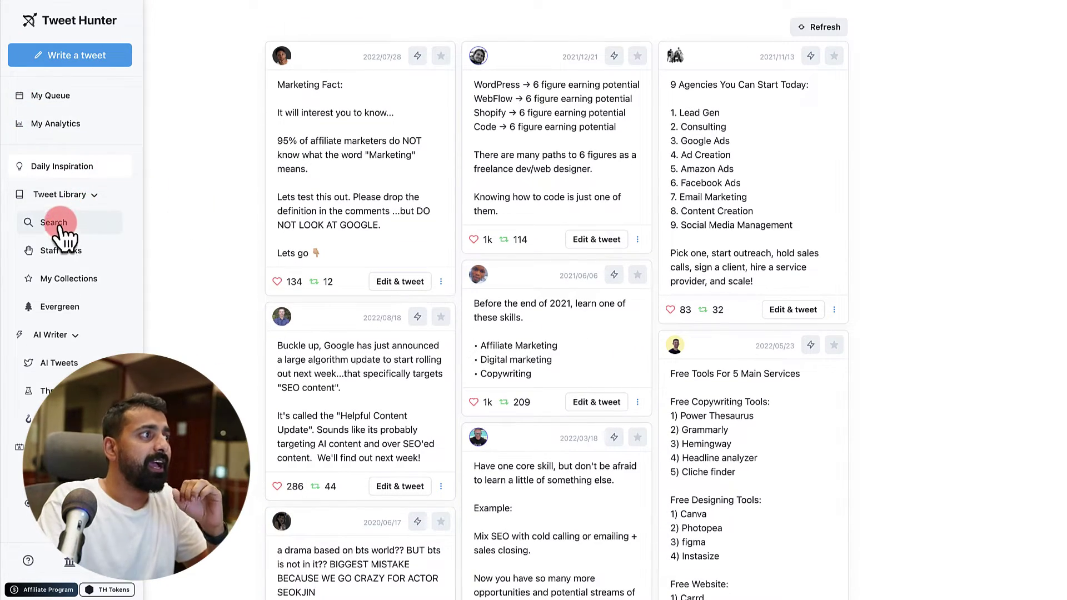
pyautogui.click(60, 223)
pyautogui.click(505, 251)
pyautogui.write('SEO')
pyautogui.press('Return')
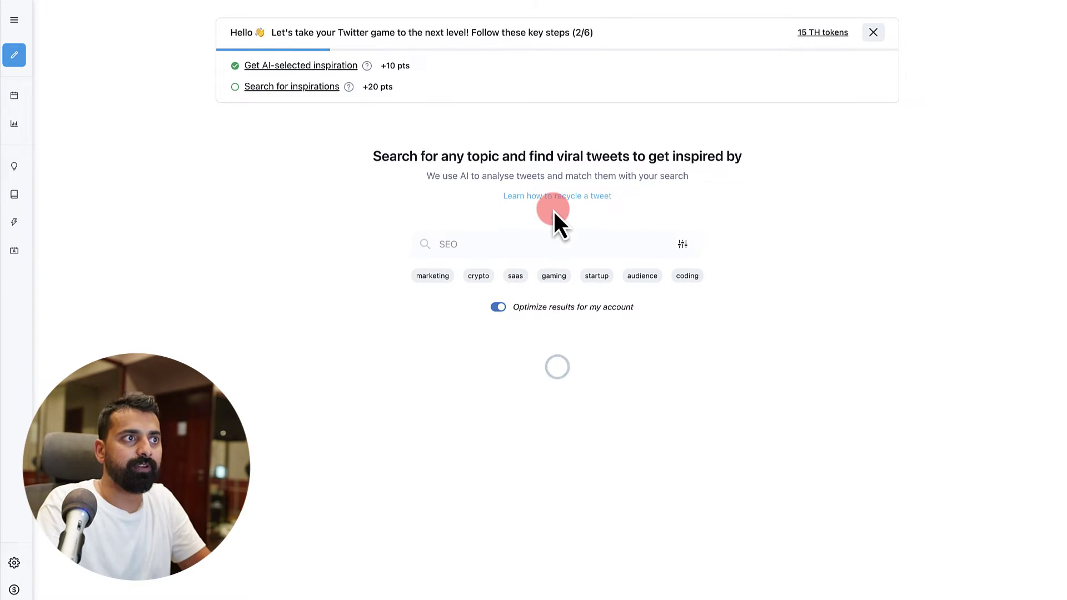
pyautogui.scroll(-3, 547, 228)
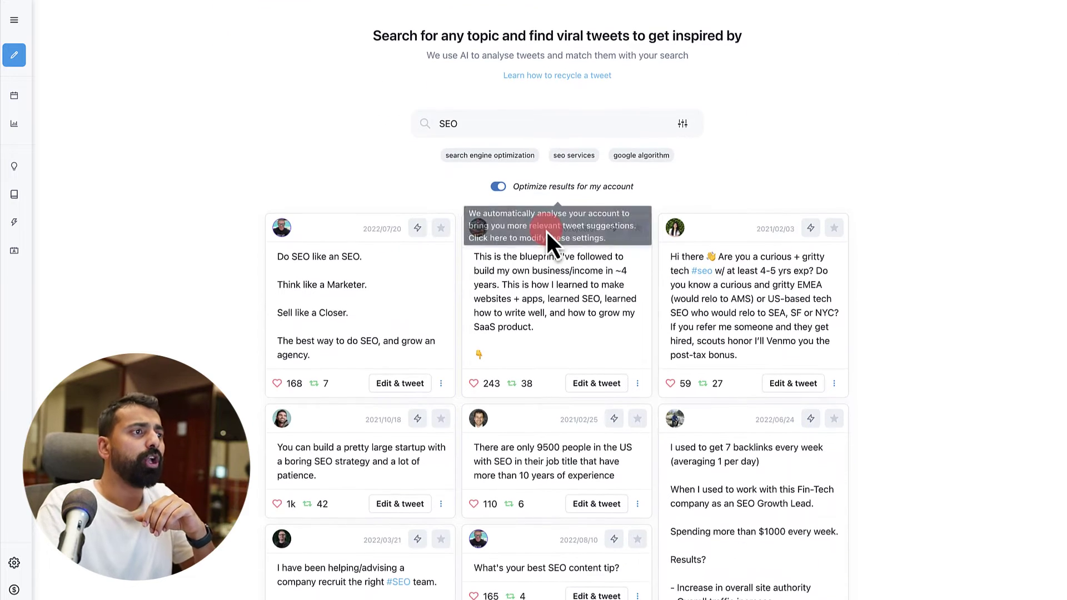
pyautogui.scroll(-1, 547, 225)
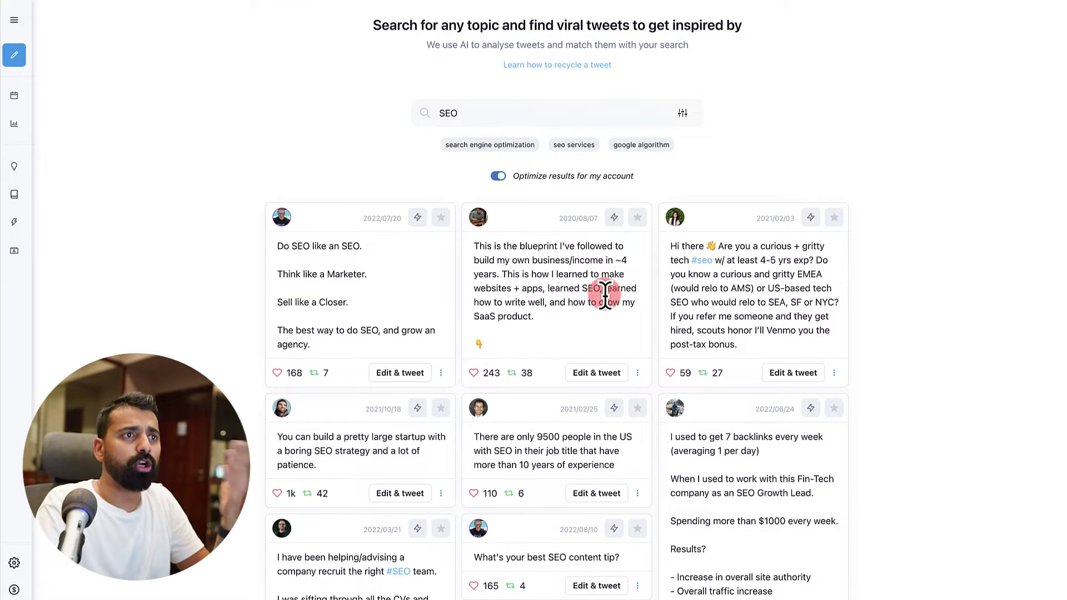
# Step: Skim the viral SEO tweets in the Tweet Library results
pyautogui.scroll(-2, 612, 284)
pyautogui.scroll(-3, 497, 357)
pyautogui.scroll(4, 473, 361)
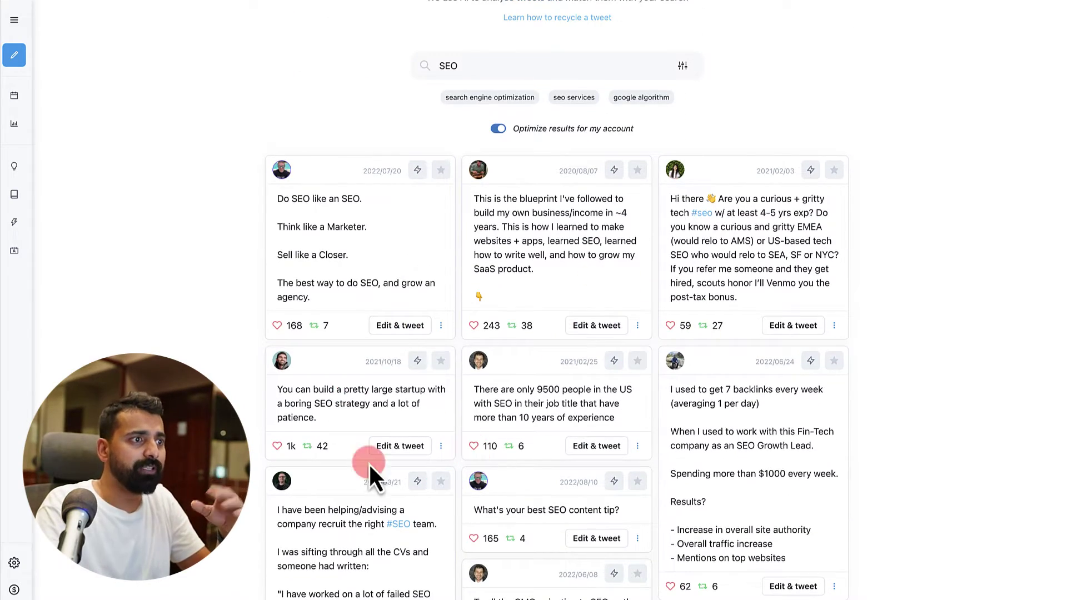
pyautogui.scroll(4, 291, 448)
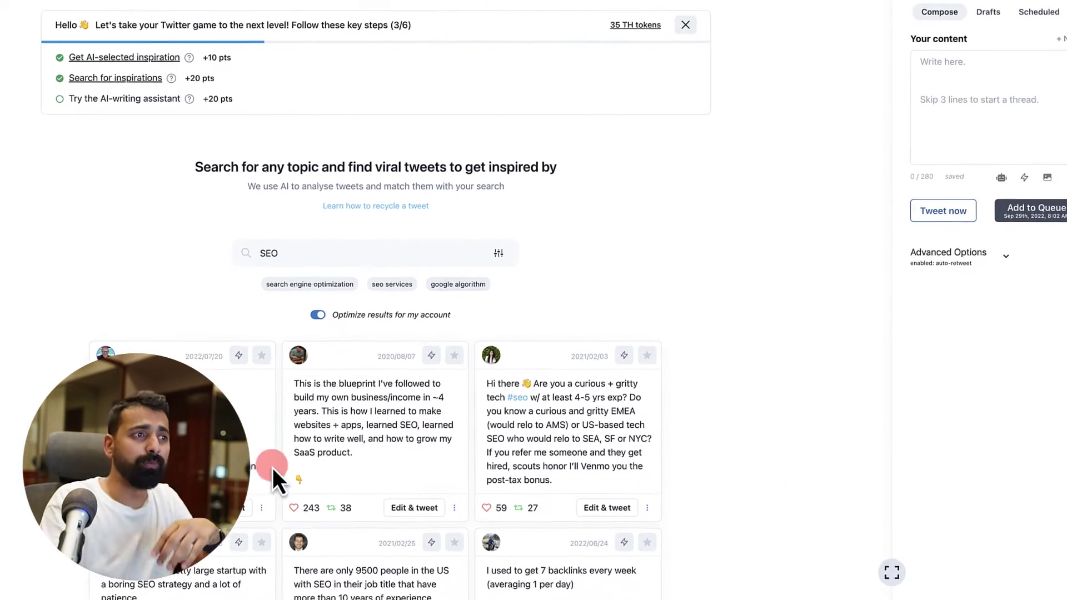
pyautogui.click(923, 110)
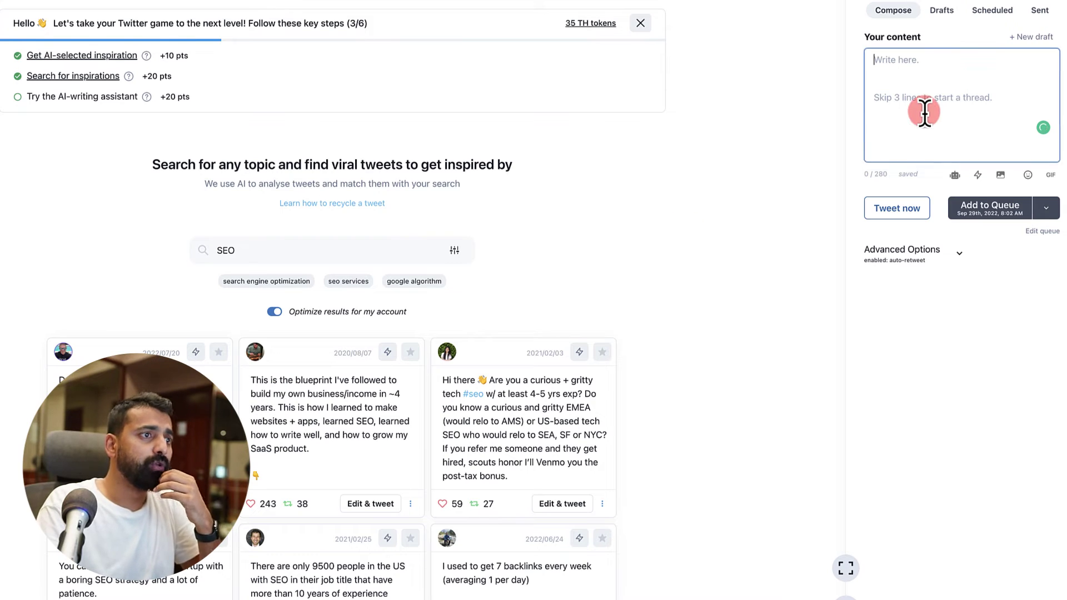
pyautogui.write('twet')
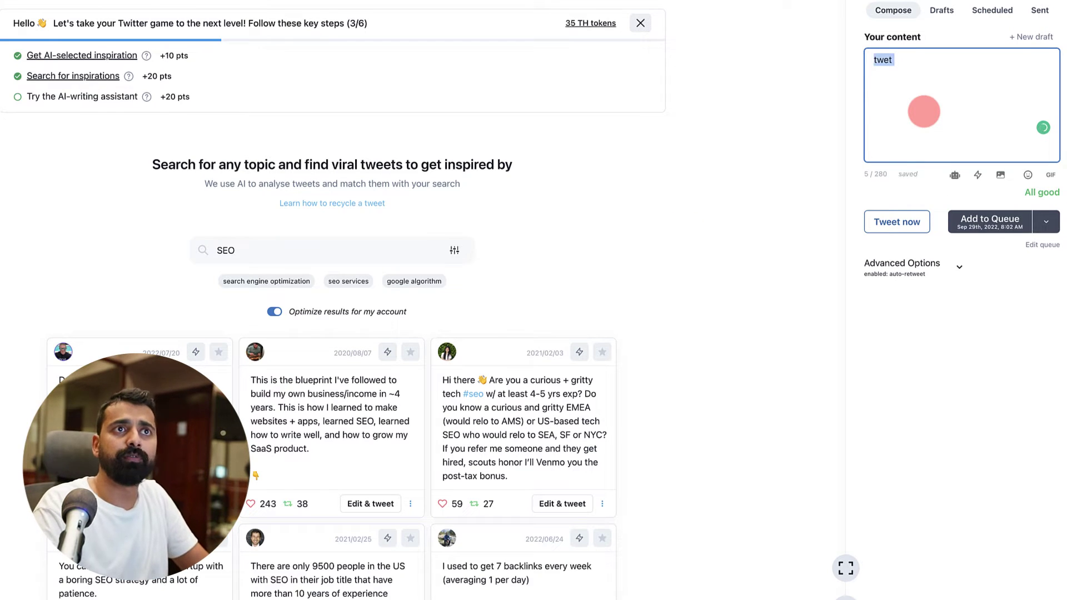
pyautogui.click(995, 227)
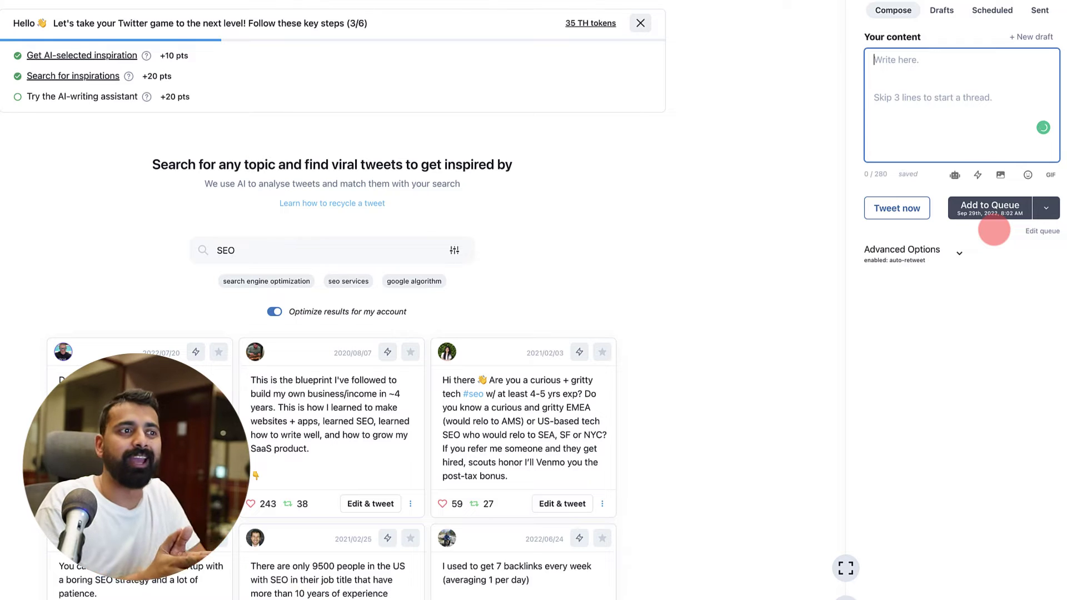
# Step: Open the Staff Picks collection and browse its "sales tweets" and "thread starters" categories
pyautogui.click(47, 189)
pyautogui.click(66, 244)
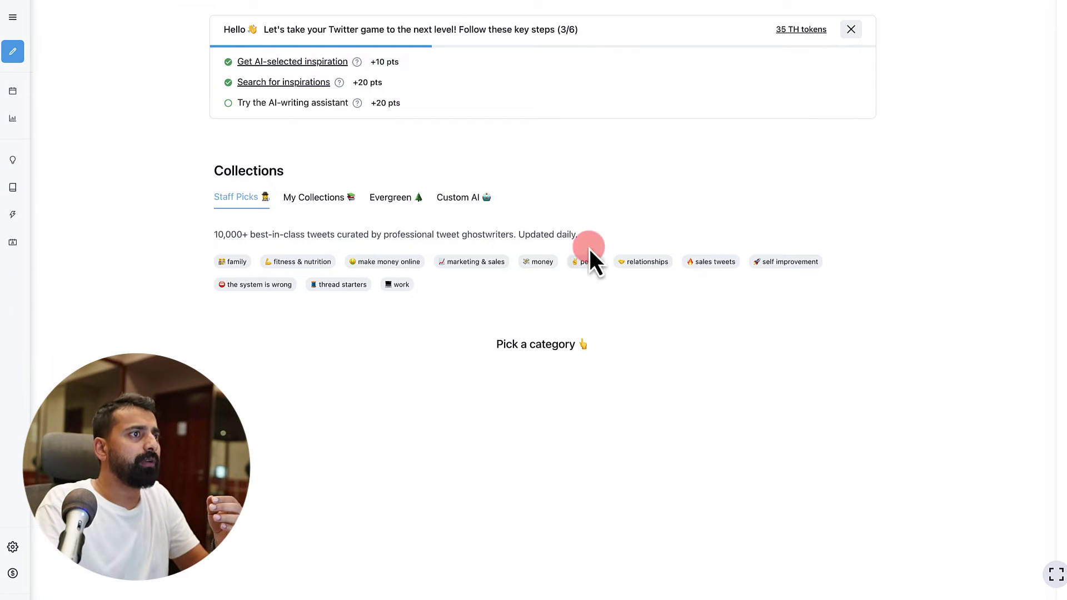
pyautogui.click(709, 266)
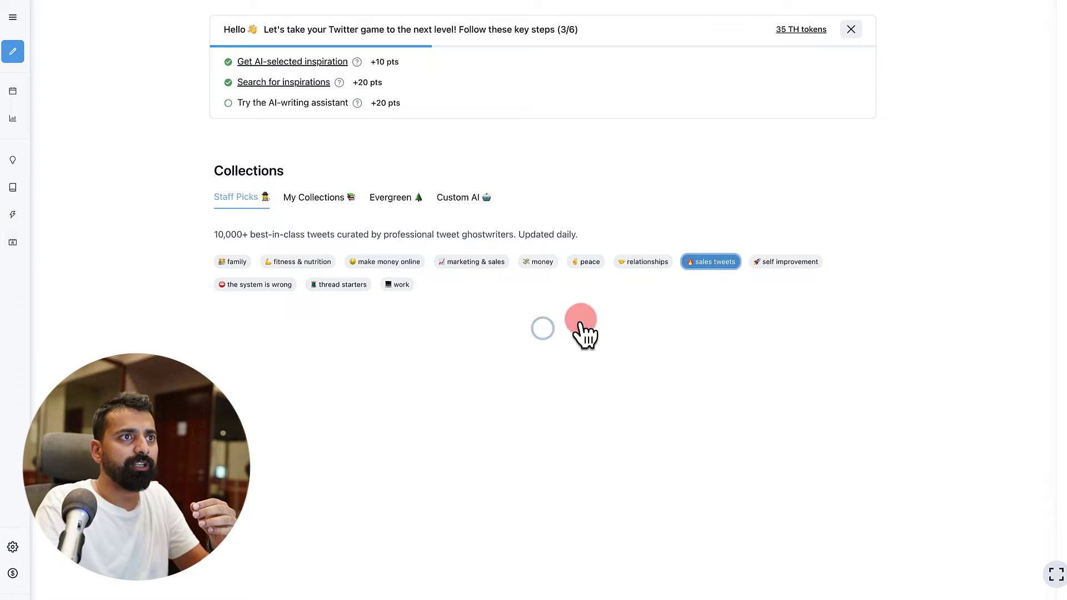
pyautogui.scroll(-2, 549, 326)
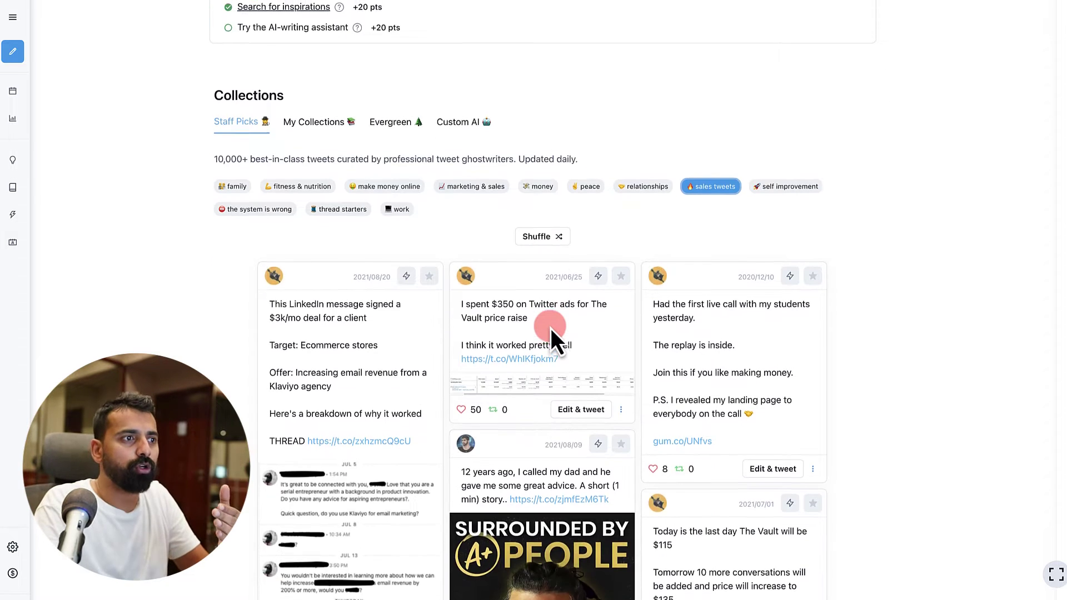
pyautogui.scroll(2, 550, 328)
pyautogui.click(336, 286)
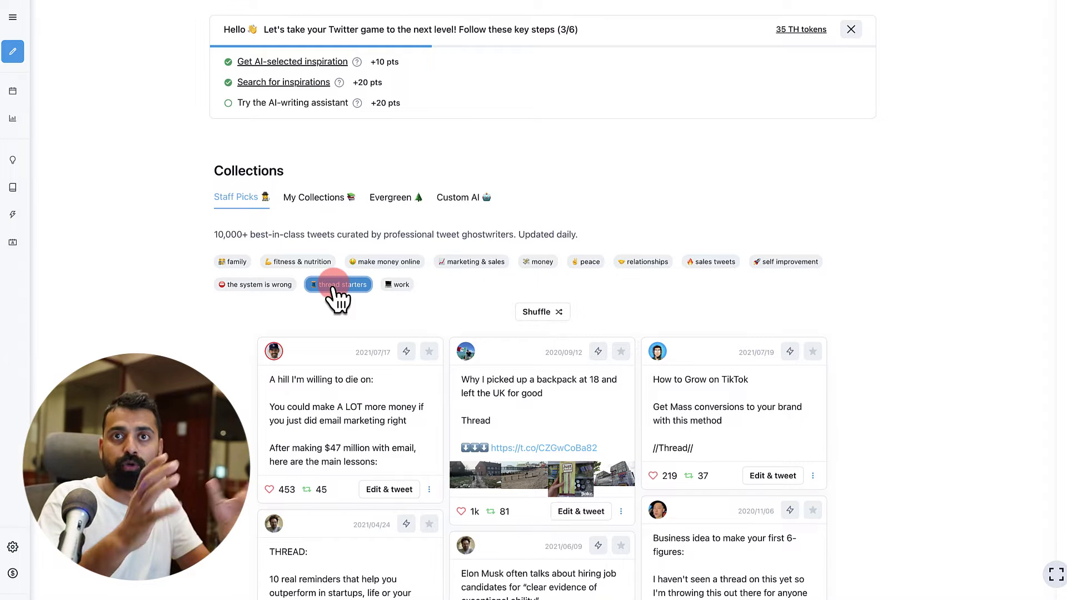
pyautogui.scroll(-1, 445, 195)
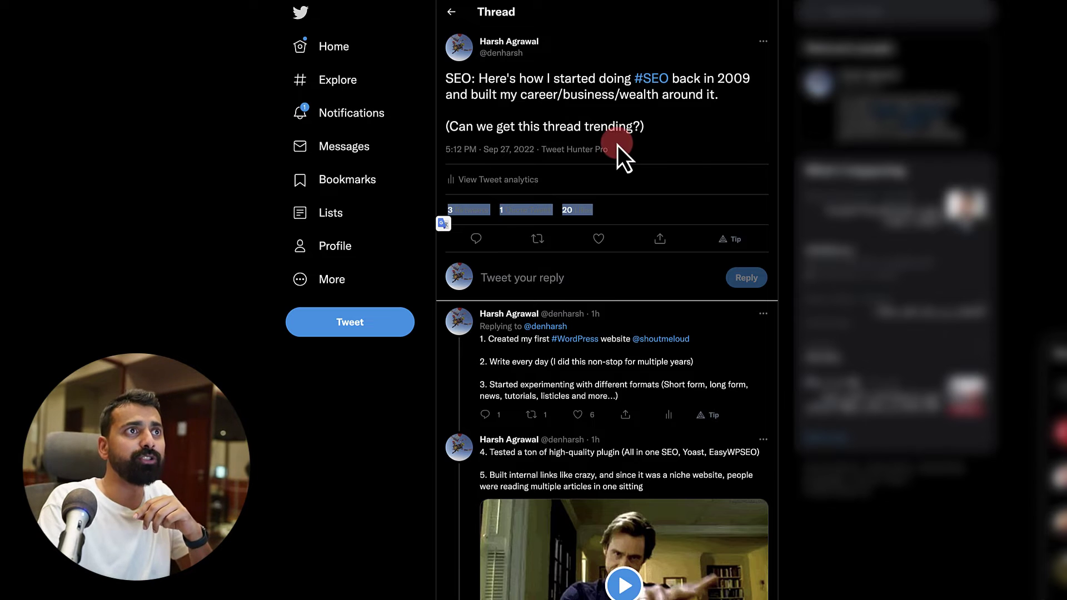
# Step: Switch to Twitter and highlight the opening tweet of the SEO thread to compare it with the thread starters
pyautogui.click(671, 143)
pyautogui.moveTo(642, 127); pyautogui.dragTo(467, 90)
pyautogui.click(519, 84)
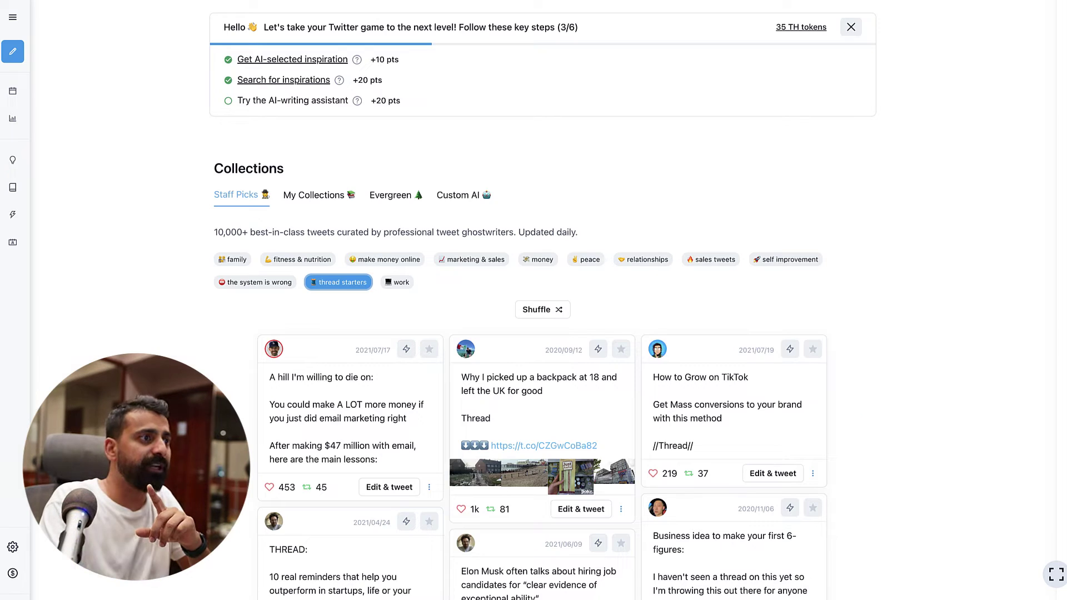
pyautogui.click(492, 373)
pyautogui.scroll(-1, 569, 302)
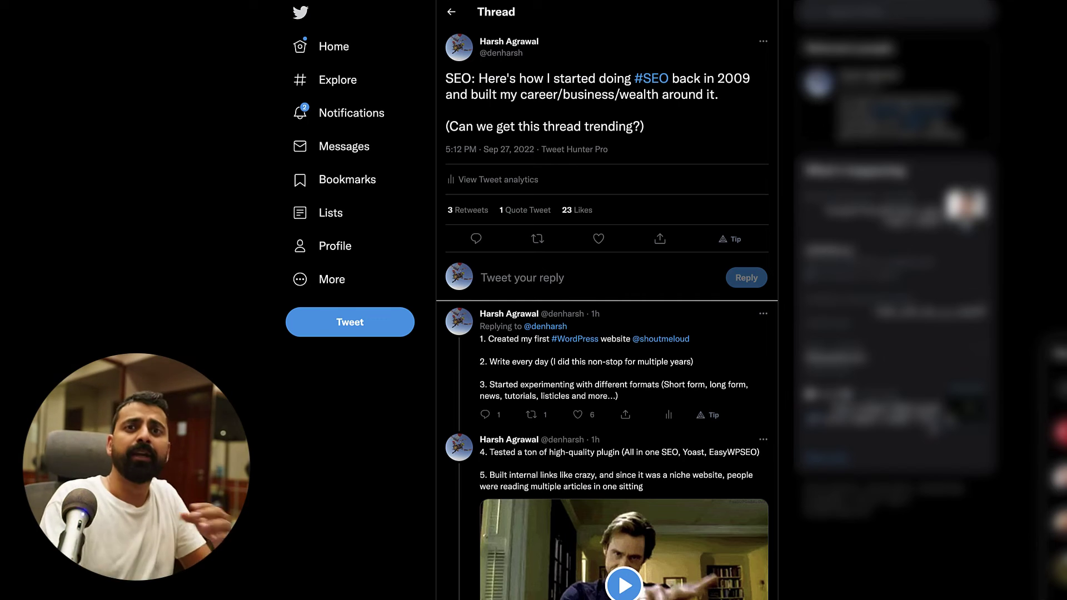
pyautogui.moveTo(647, 128); pyautogui.dragTo(454, 82)
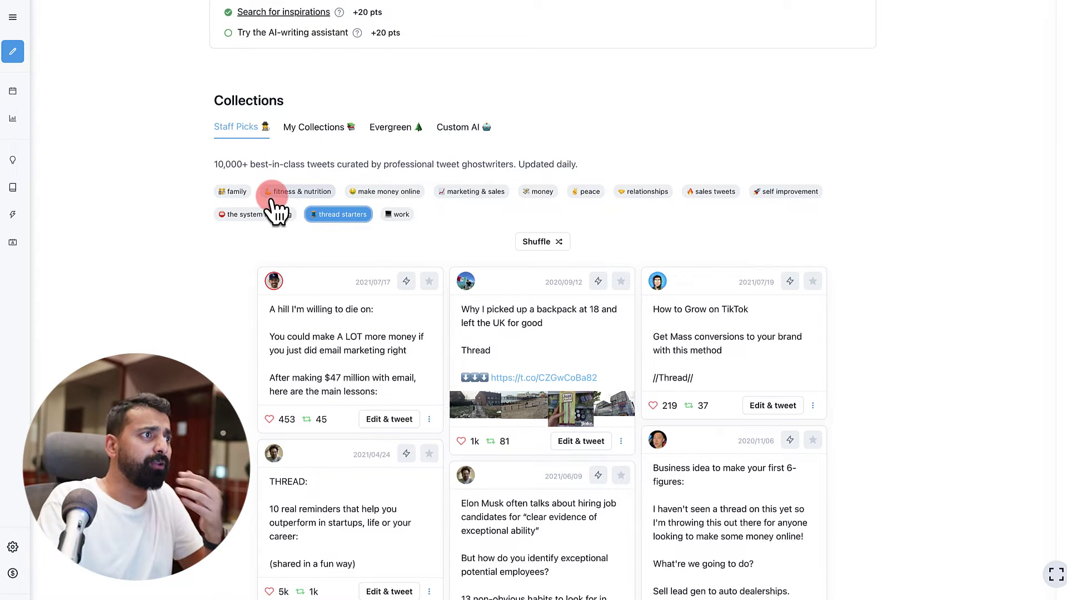
# Step: View the My Collections and Evergreen sections of the Tweet Library
pyautogui.click(318, 128)
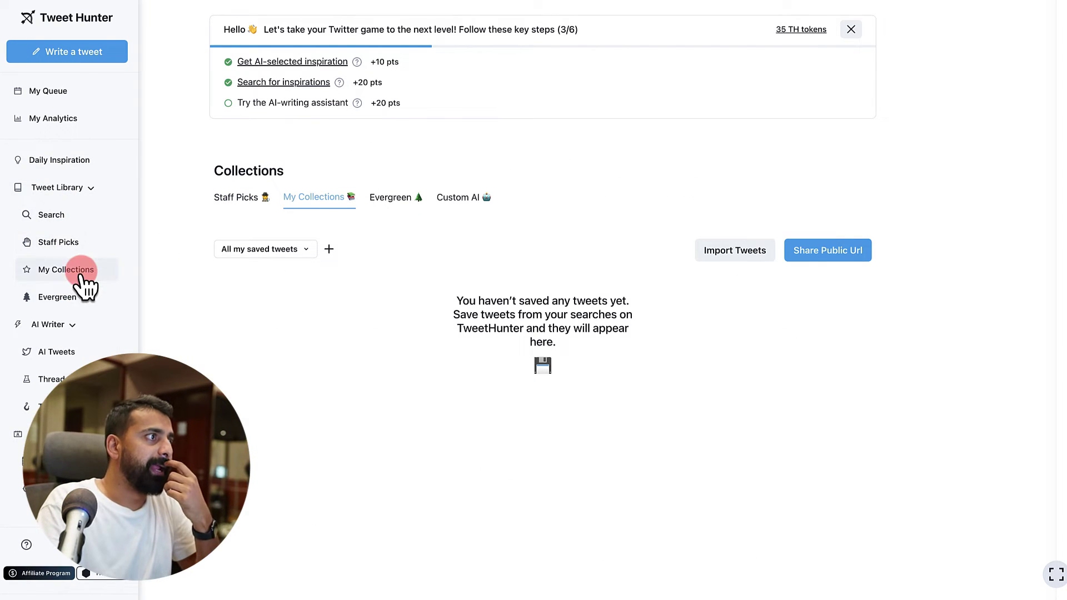
pyautogui.click(391, 210)
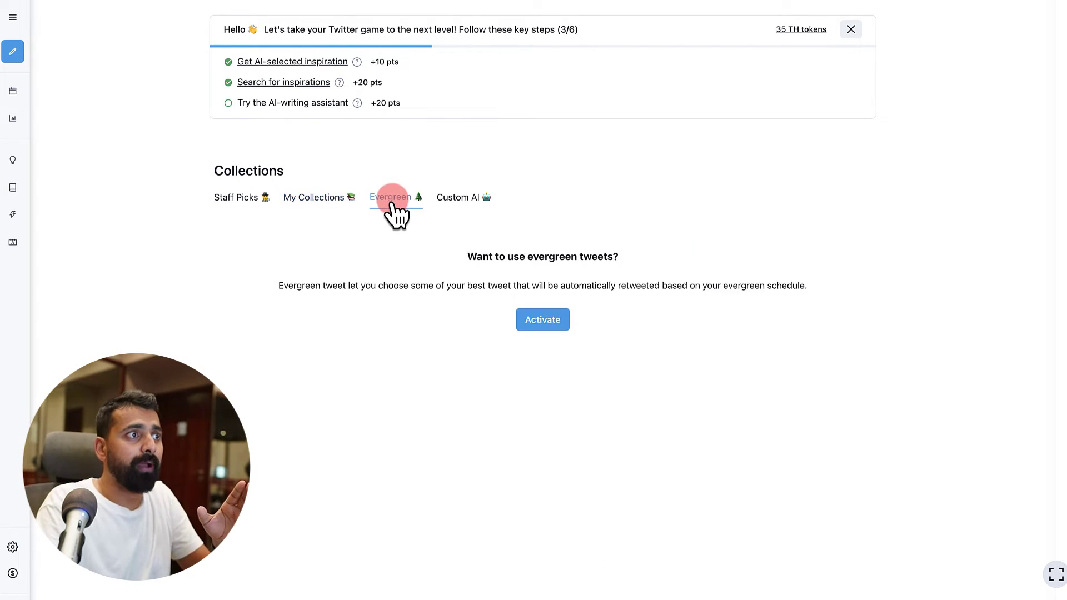
# Step: Open the AI Writer's AI Tweets and highlight the suggestion "What should I write next that appeals to the writers in you?"
pyautogui.moveTo(25, 170)
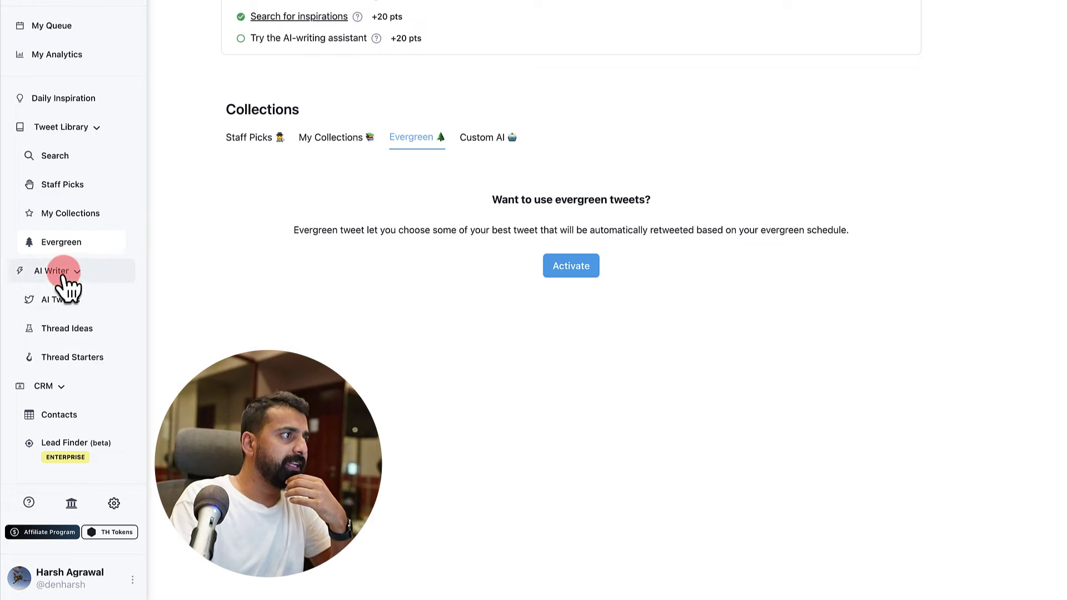
pyautogui.click(64, 277)
pyautogui.click(64, 273)
pyautogui.click(67, 300)
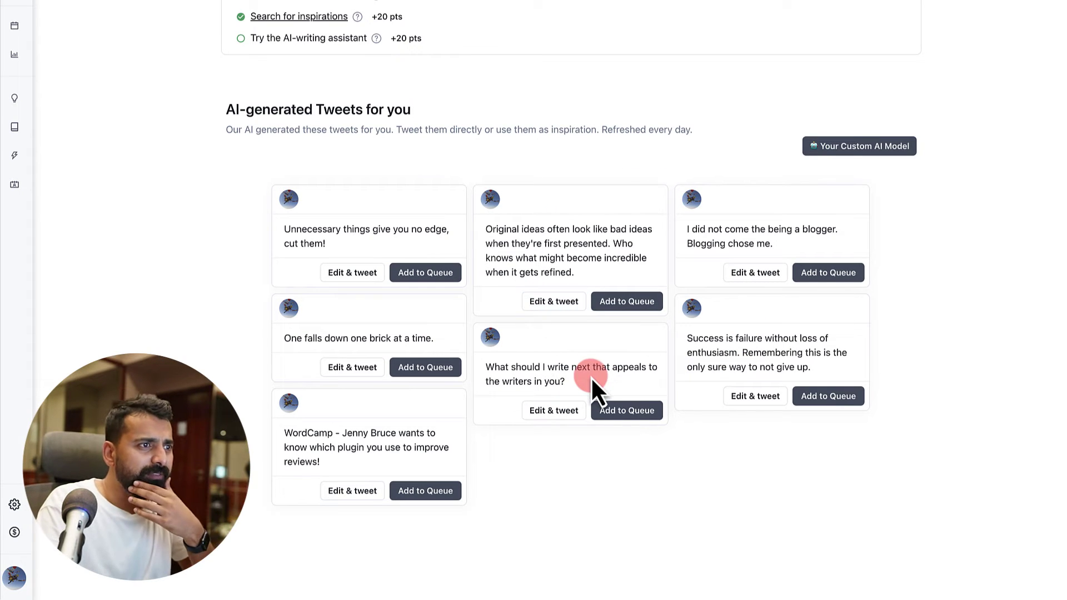
pyautogui.moveTo(489, 368); pyautogui.dragTo(571, 382)
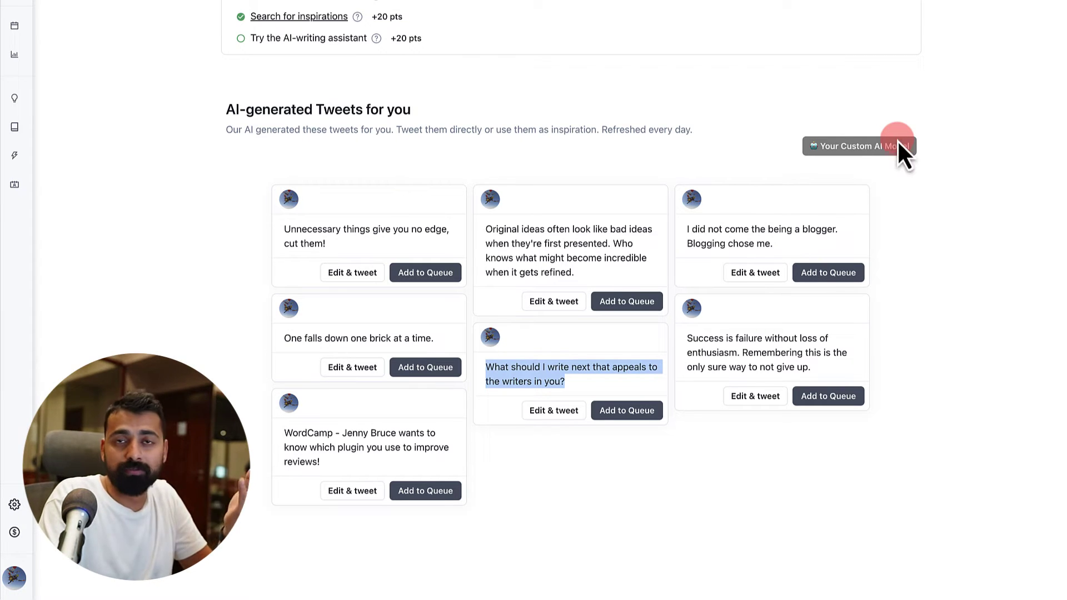
# Step: Generate thread ideas from the prefilled topics, including marketing, SEO and WordPress
pyautogui.scroll(-2, 52, 269)
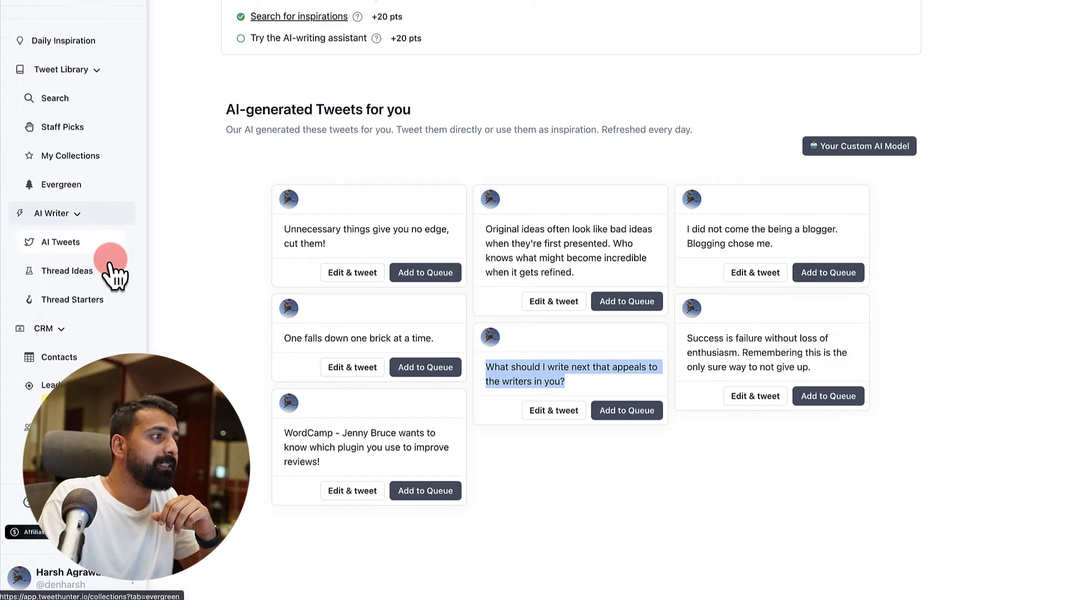
pyautogui.click(77, 329)
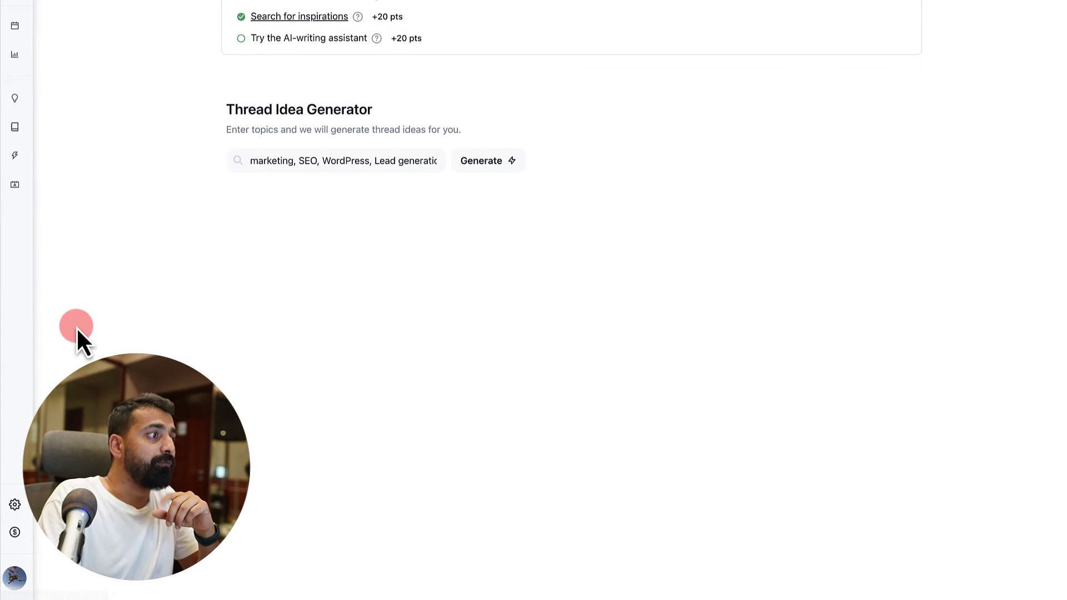
pyautogui.click(493, 167)
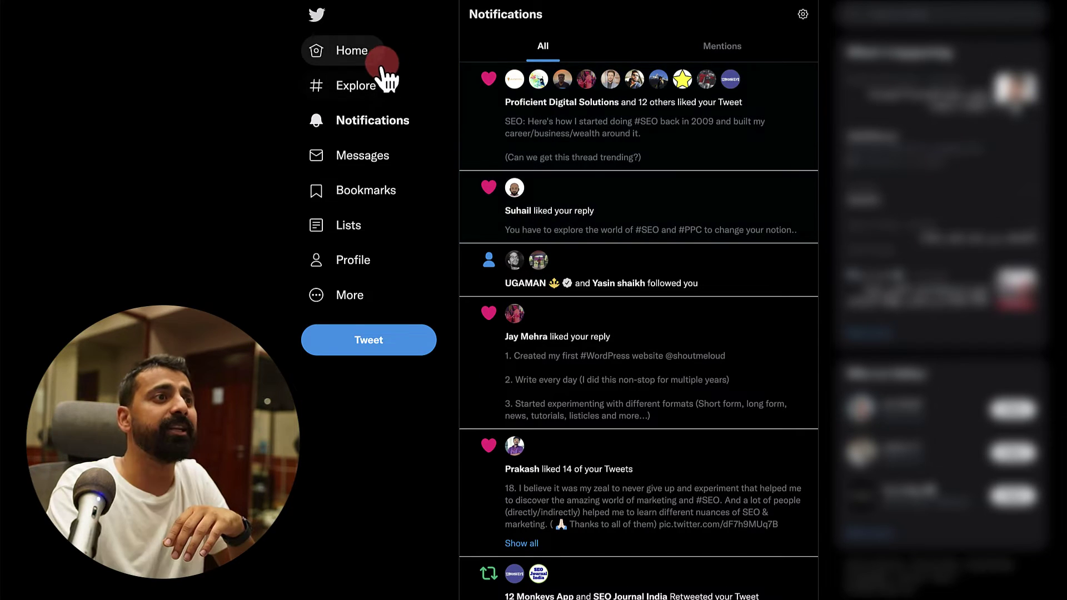
# Step: Switch to Twitter, open the home feed and look through its marketing and SEO tweets
pyautogui.click(372, 53)
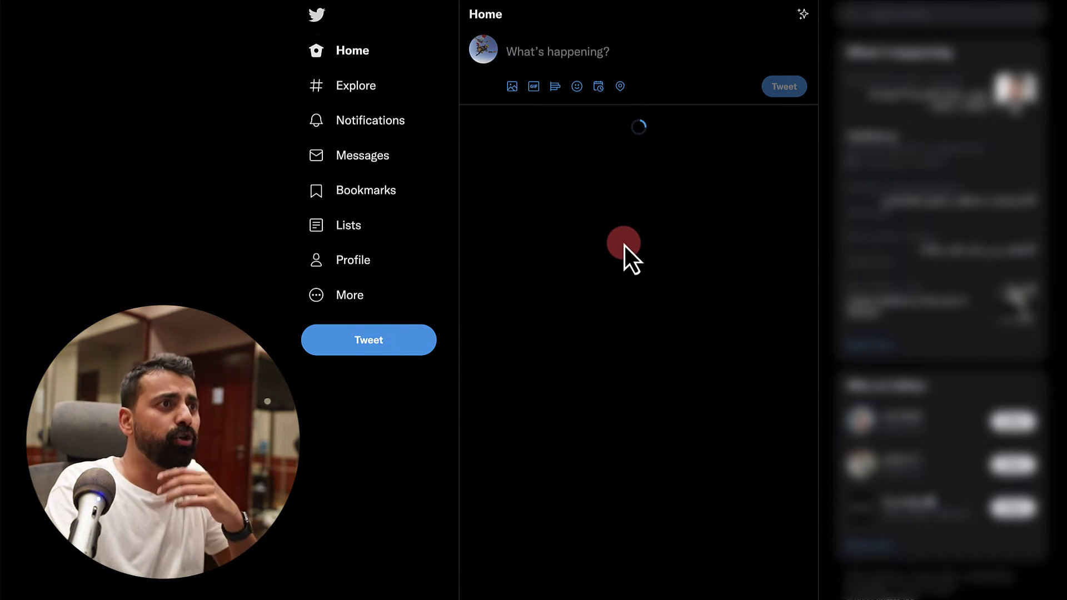
pyautogui.scroll(-3, 705, 327)
pyautogui.scroll(2, 705, 334)
pyautogui.scroll(-4, 706, 333)
pyautogui.scroll(-3, 706, 332)
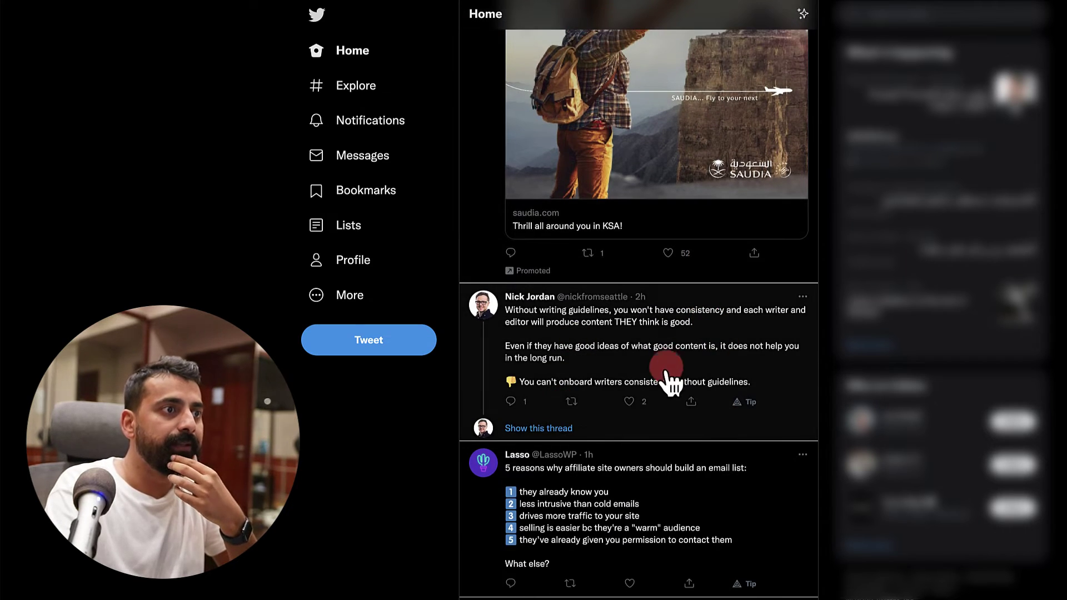
pyautogui.scroll(-1, 692, 366)
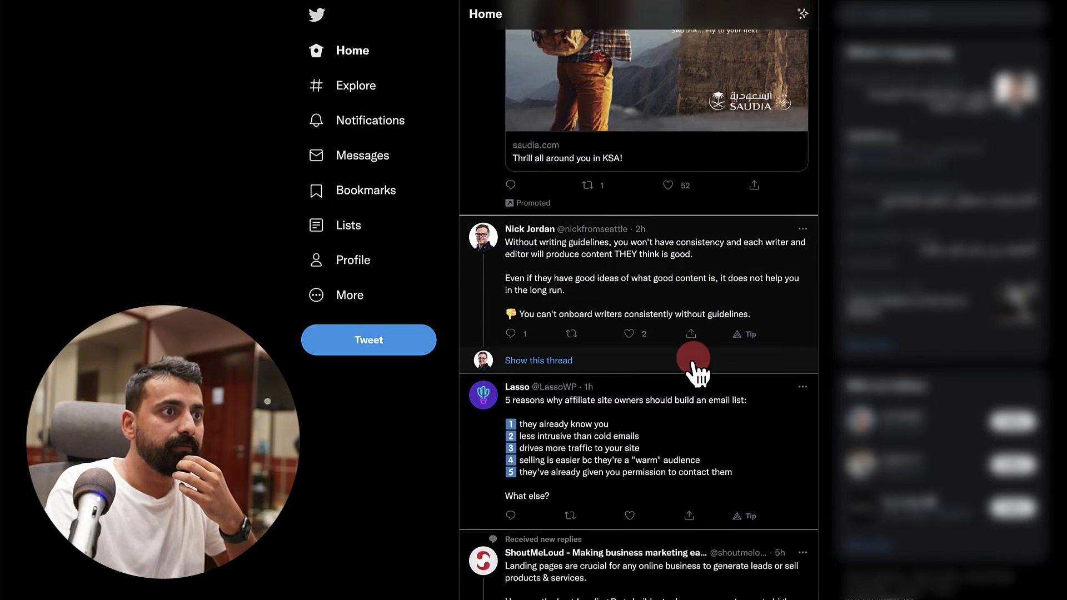
pyautogui.scroll(-3, 695, 372)
pyautogui.scroll(-3, 695, 370)
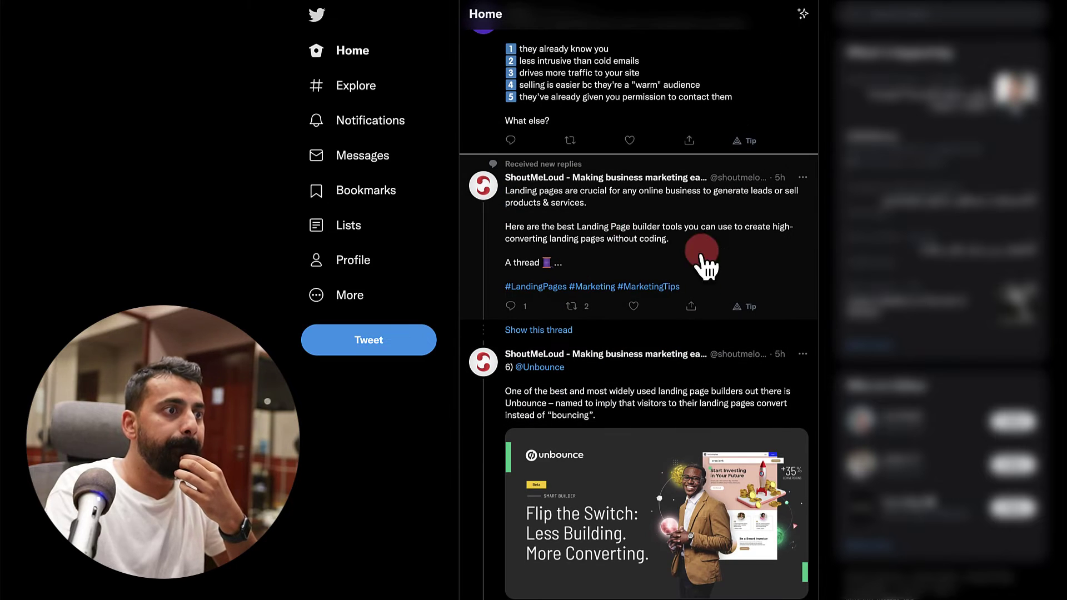
pyautogui.scroll(-1, 628, 234)
pyautogui.click(632, 218)
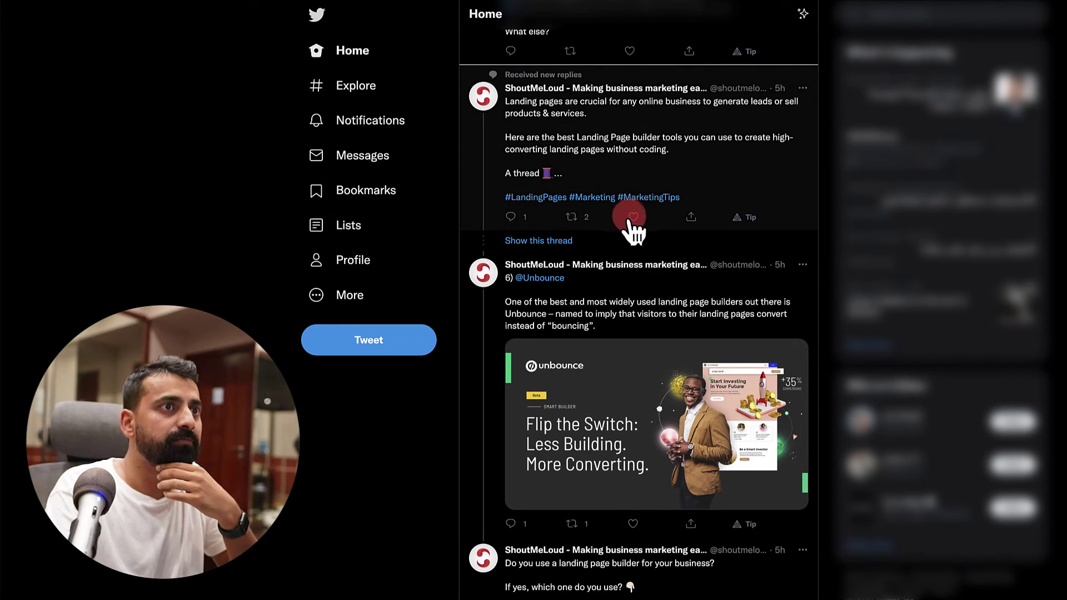
pyautogui.scroll(-10, 643, 333)
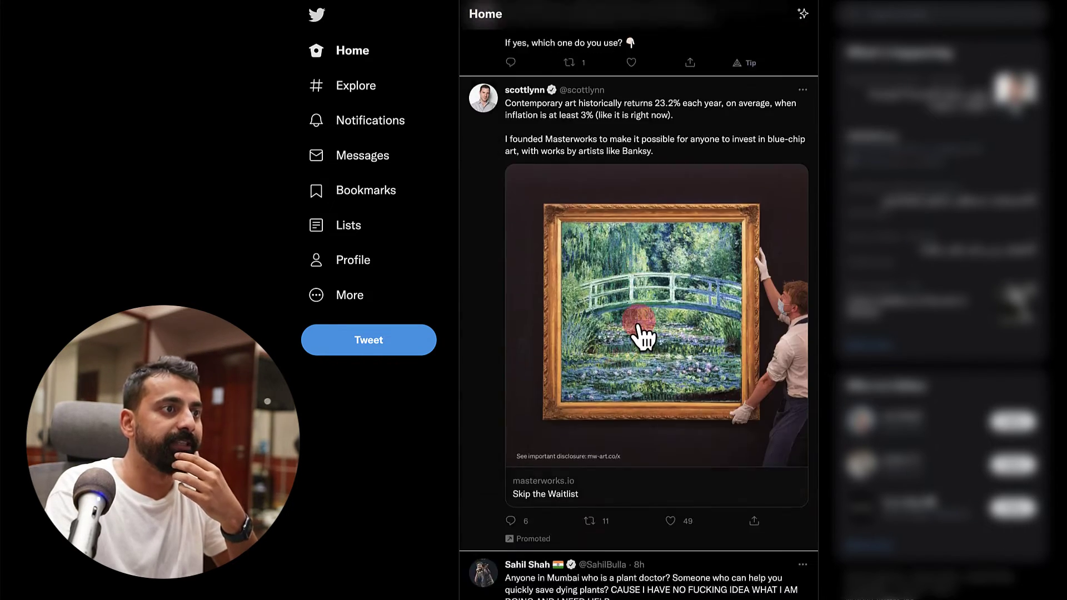
pyautogui.scroll(-14, 644, 333)
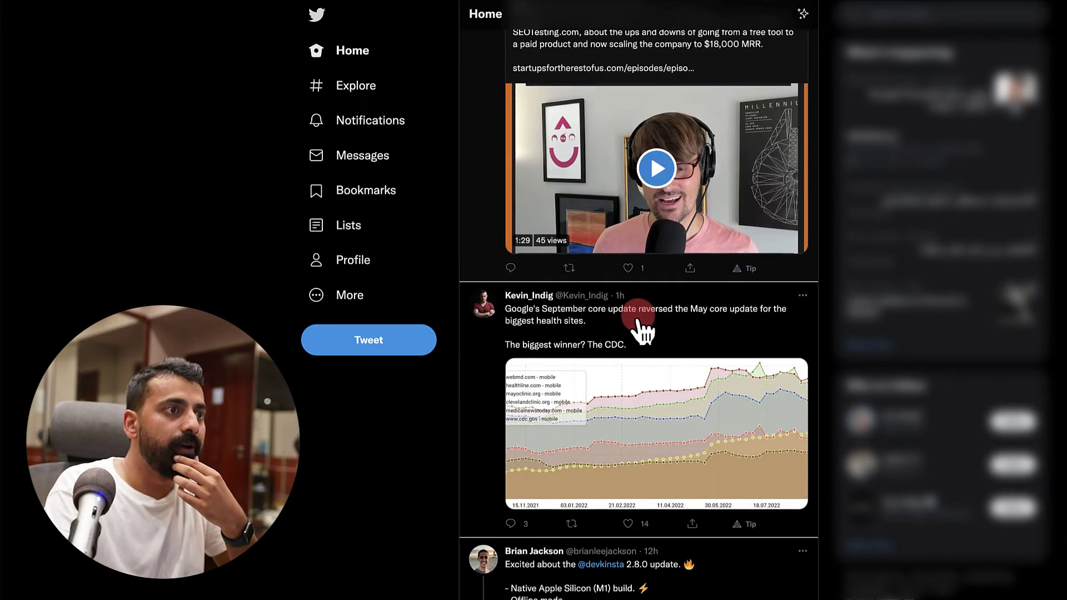
pyautogui.scroll(-4, 643, 331)
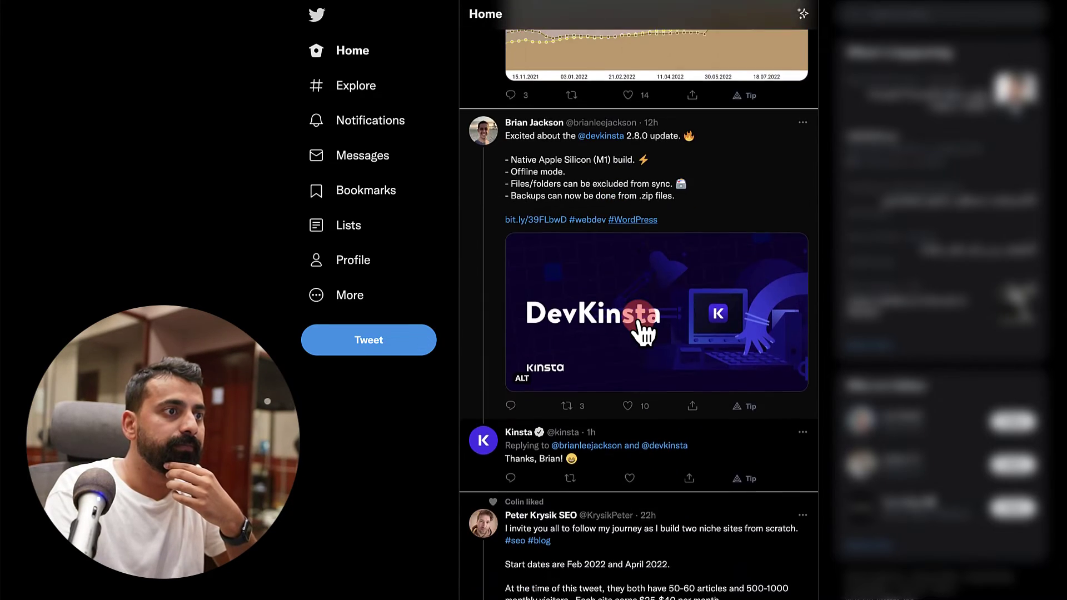
pyautogui.scroll(-7, 643, 331)
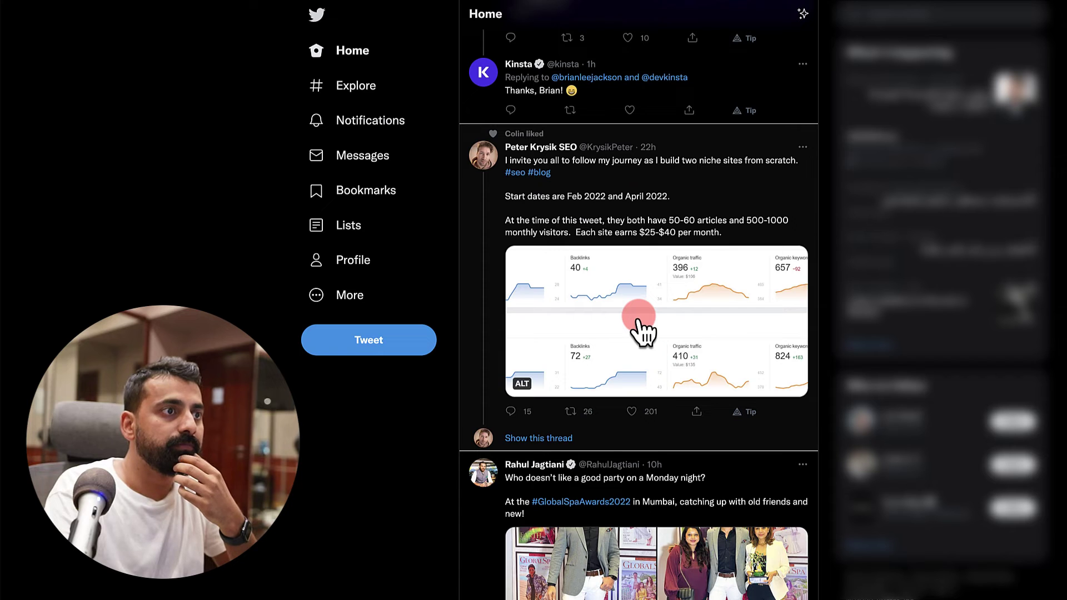
pyautogui.scroll(-4, 643, 332)
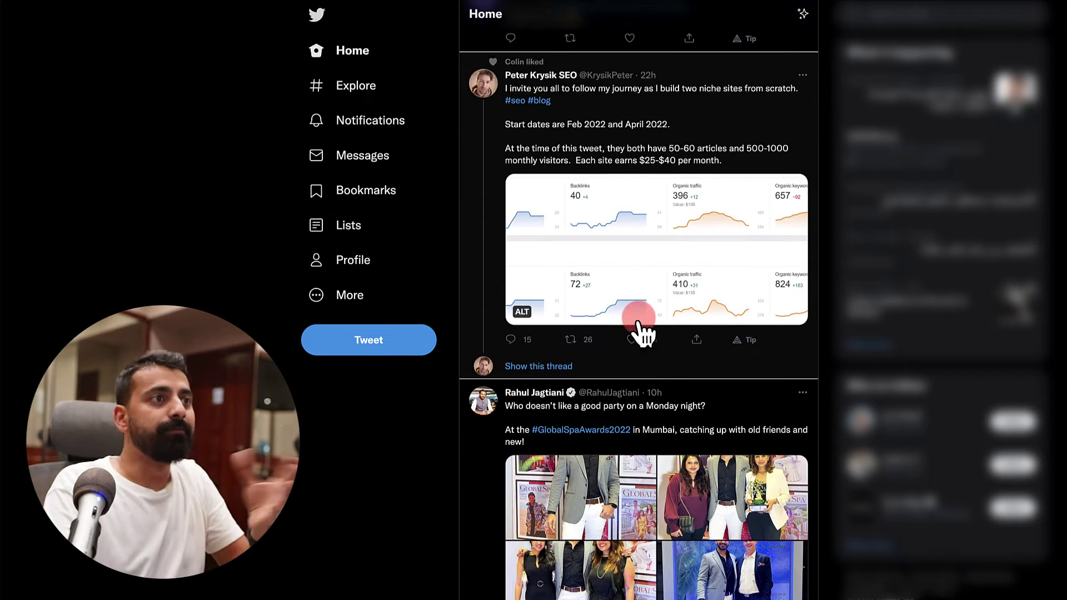
pyautogui.scroll(-7, 644, 332)
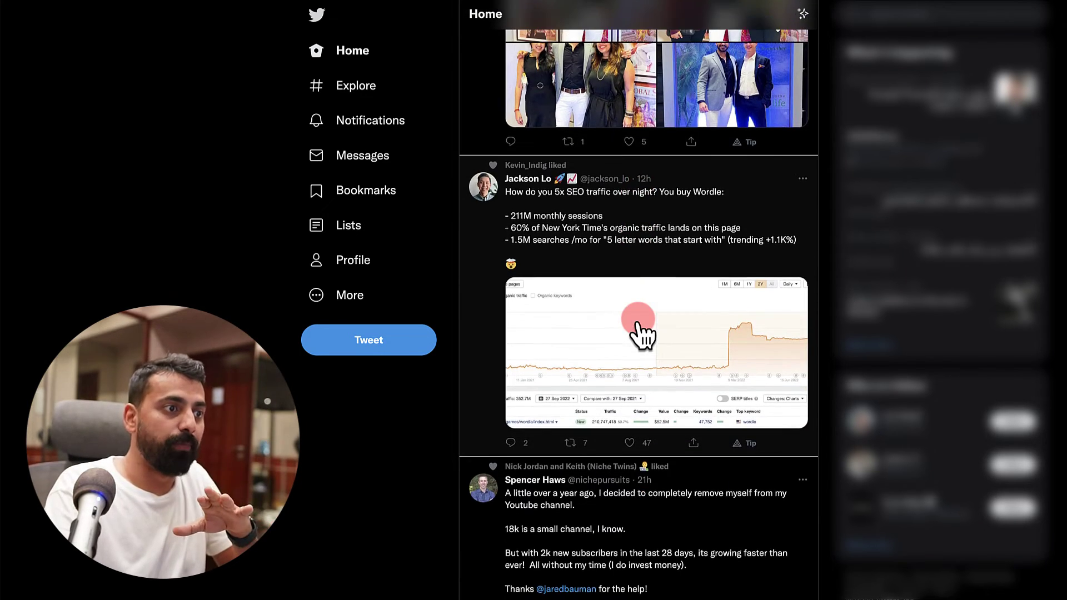
pyautogui.scroll(-4, 643, 332)
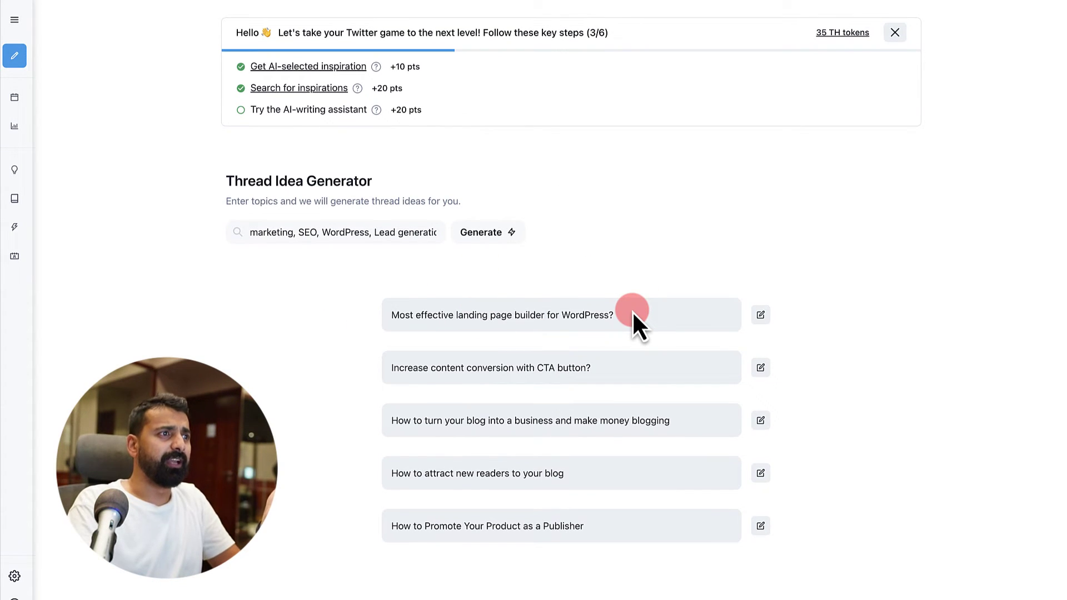
# Step: Generate thread hooks from the idea "How to attract new readers to your blog" and load the "6 traits" hook into the composer
pyautogui.moveTo(445, 473); pyautogui.dragTo(640, 474)
pyautogui.click(759, 477)
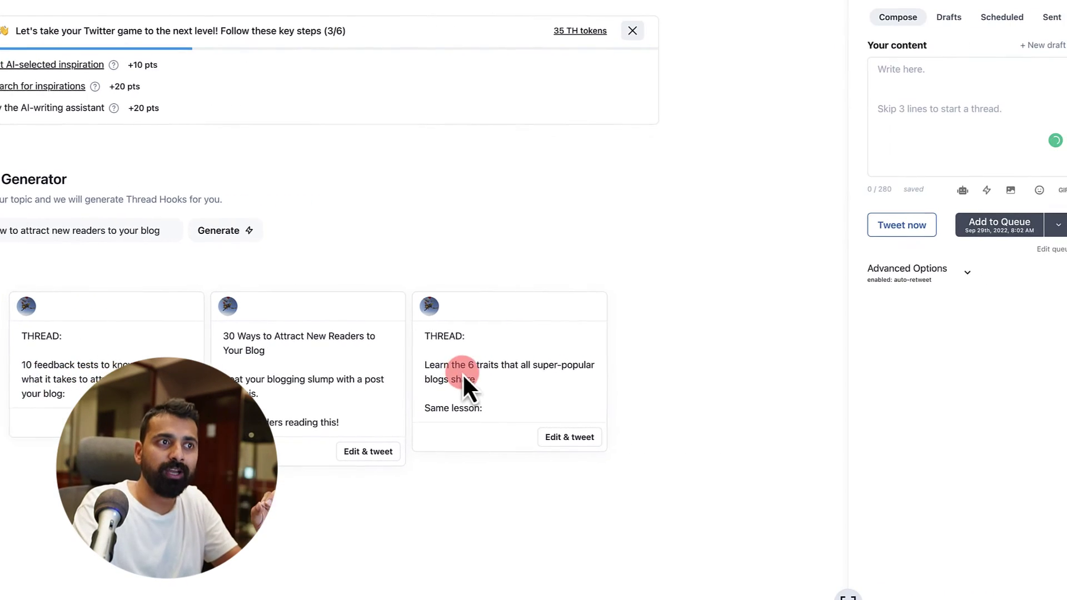
pyautogui.click(547, 438)
pyautogui.click(881, 164)
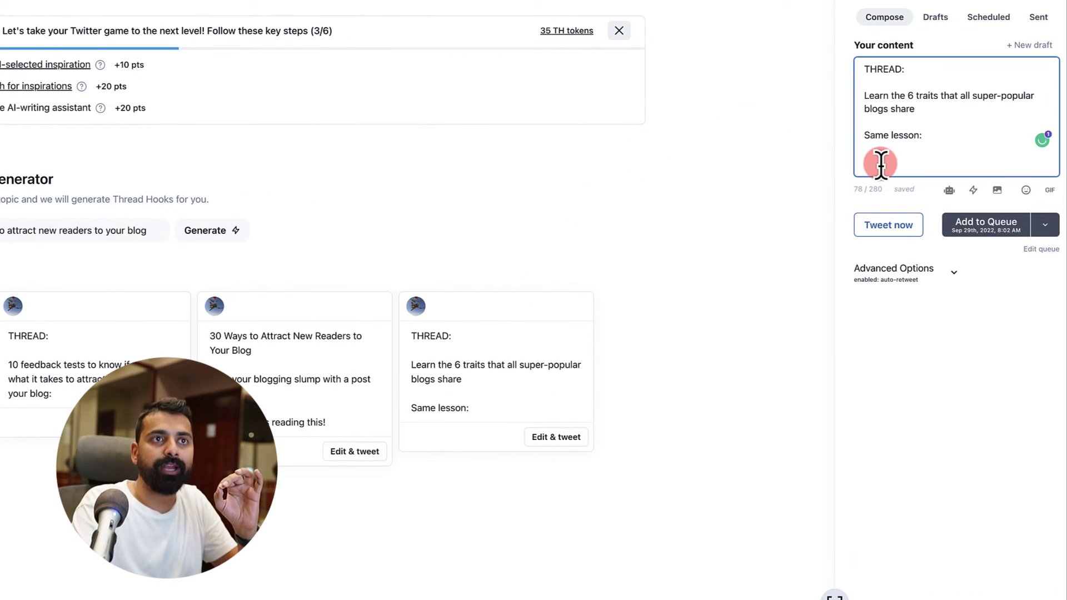
# Step: Start a second tweet in the thread below "Same lesson:" and show the composer's scheduling and label options
pyautogui.press('Return')
pyautogui.press('Return')
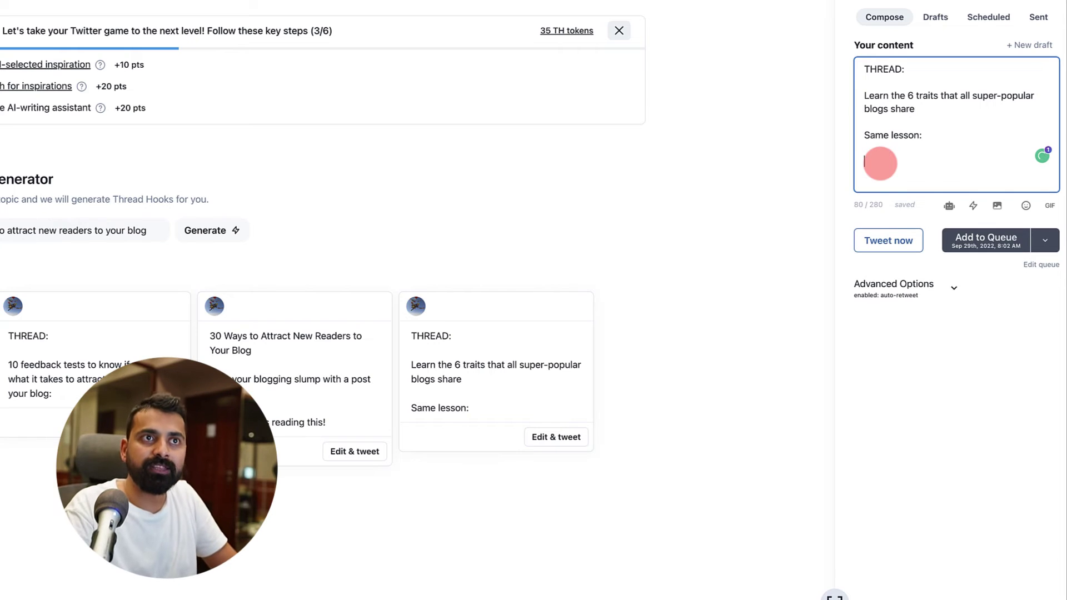
pyautogui.press('Return')
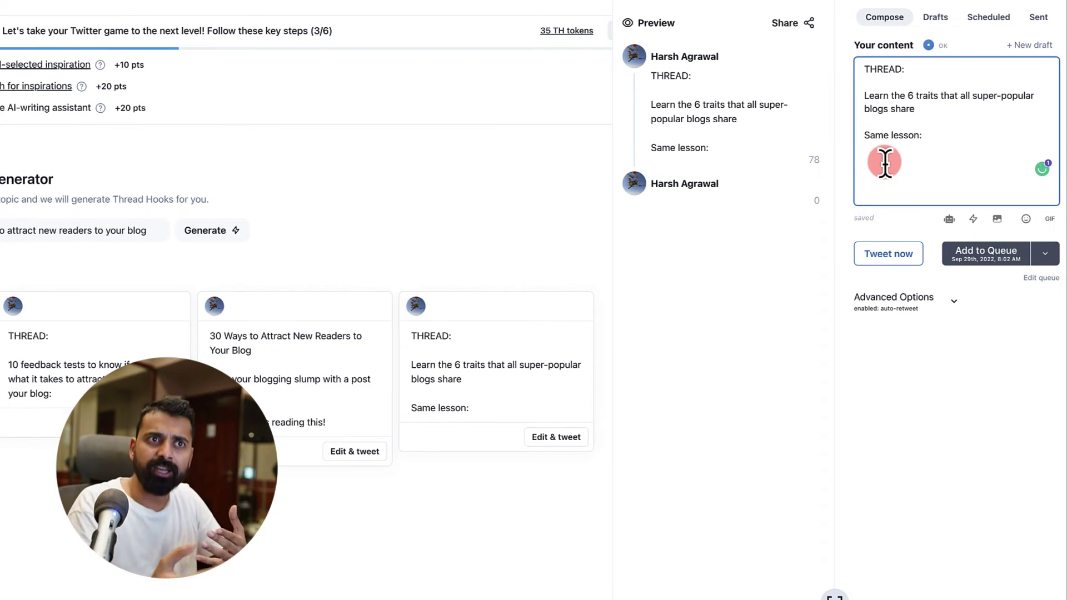
pyautogui.click(998, 218)
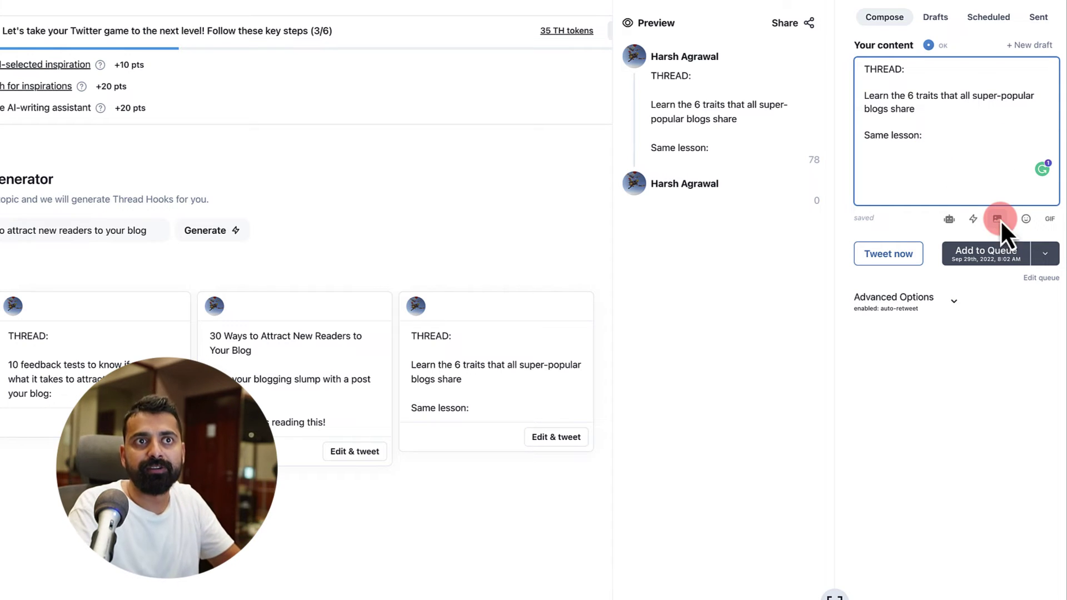
pyautogui.click(1026, 218)
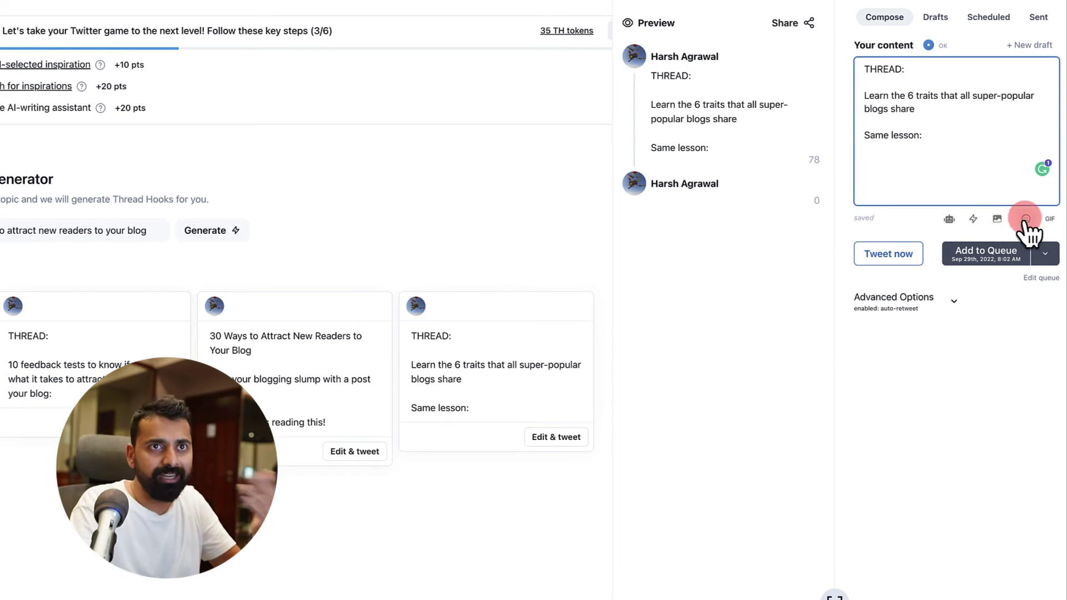
pyautogui.click(1046, 254)
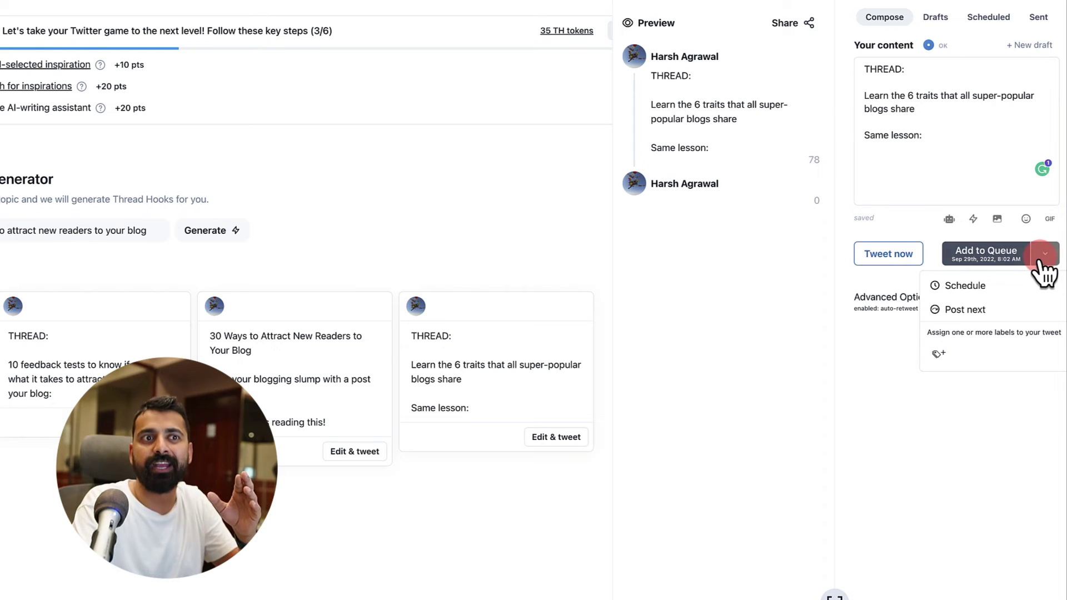
pyautogui.click(717, 422)
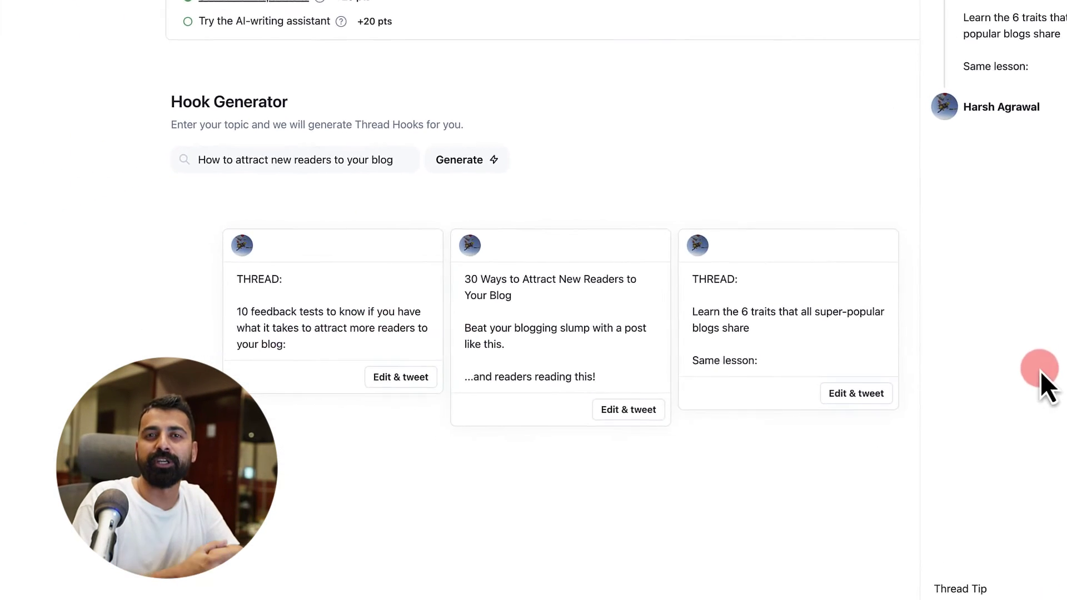
# Step: Replace the Hook Generator's topic with "WordPress SEO" and generate thread hooks for it
pyautogui.scroll(-2, 106, 346)
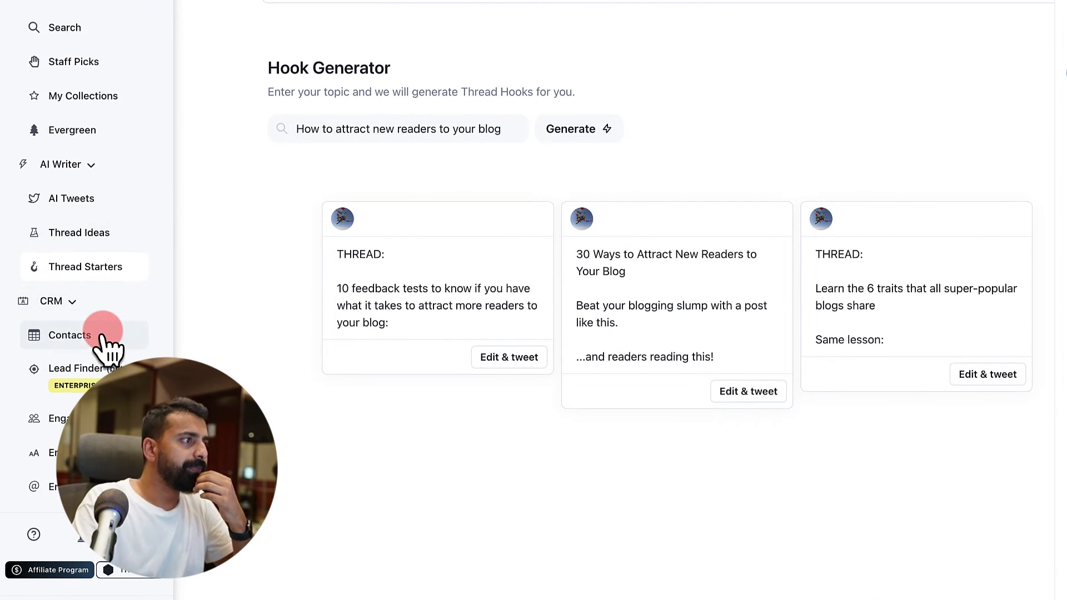
pyautogui.click(90, 246)
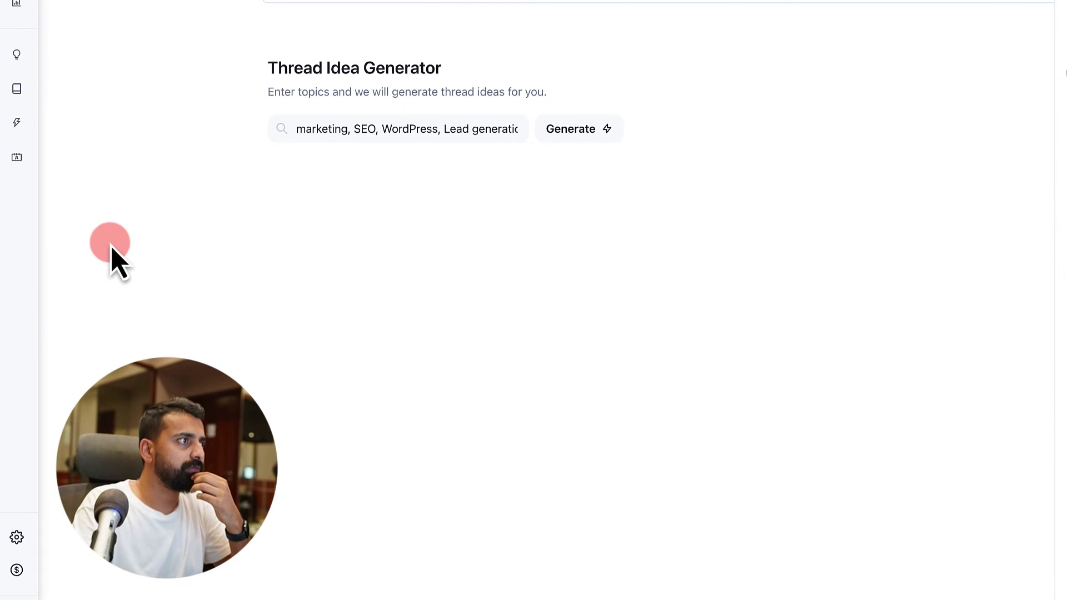
pyautogui.click(90, 358)
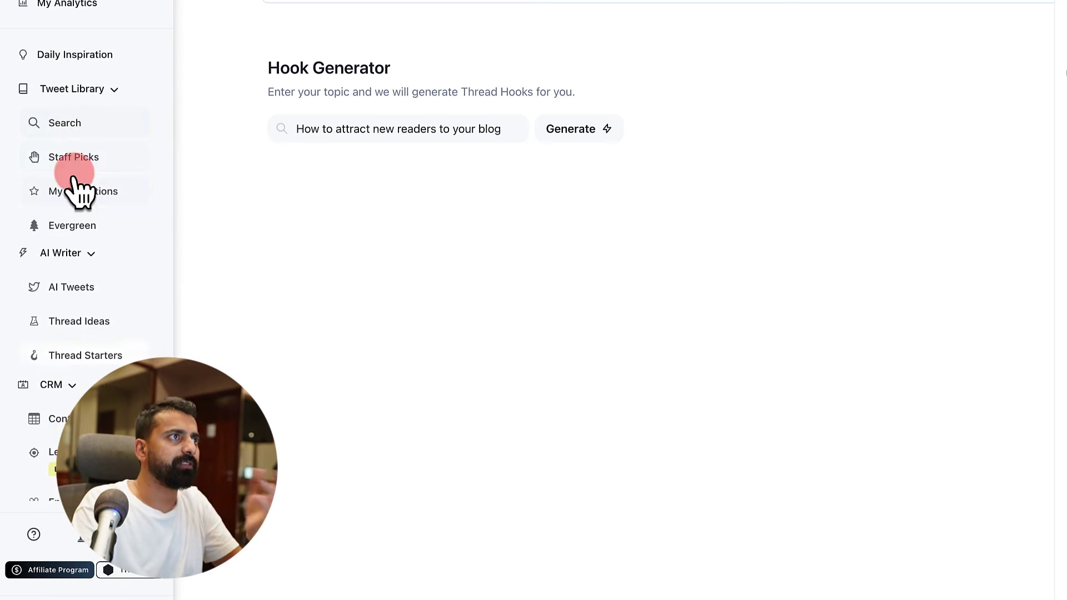
pyautogui.tripleClick(426, 128)
pyautogui.write('Wo')
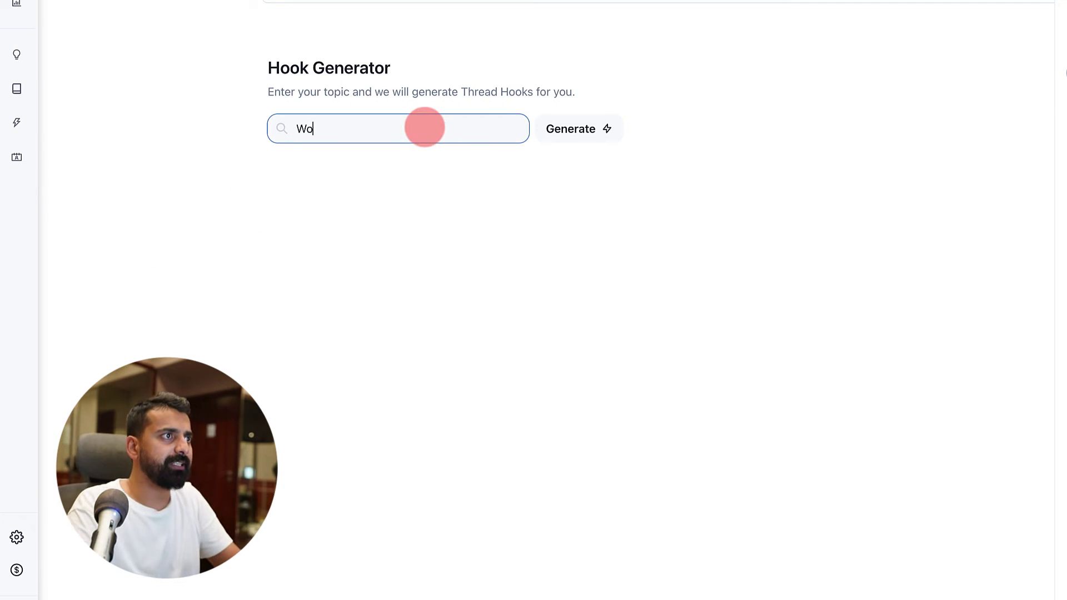
pyautogui.write('rdPress SEO')
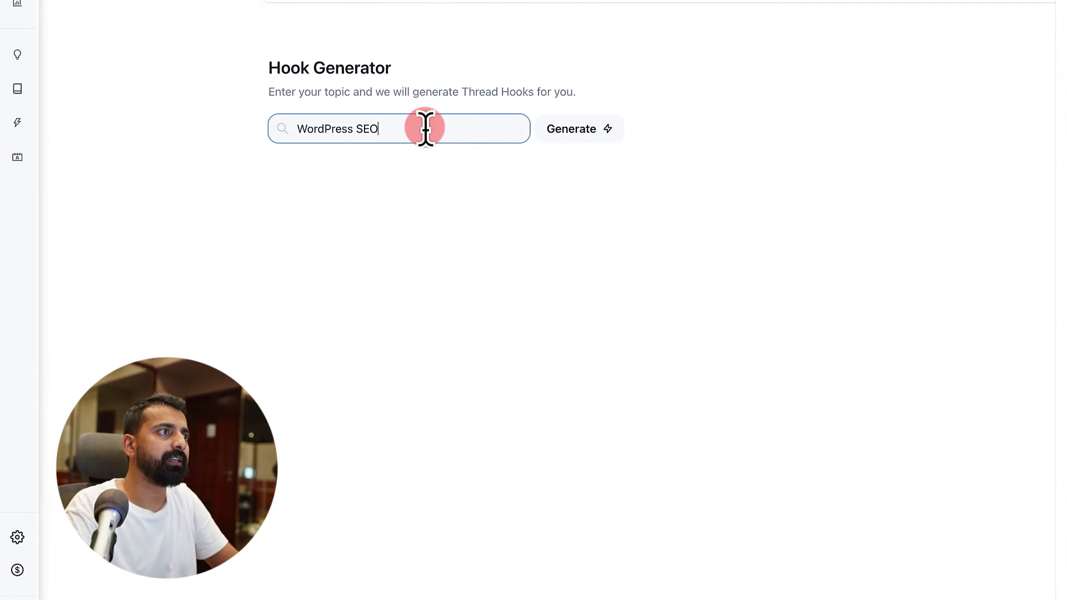
pyautogui.click(594, 129)
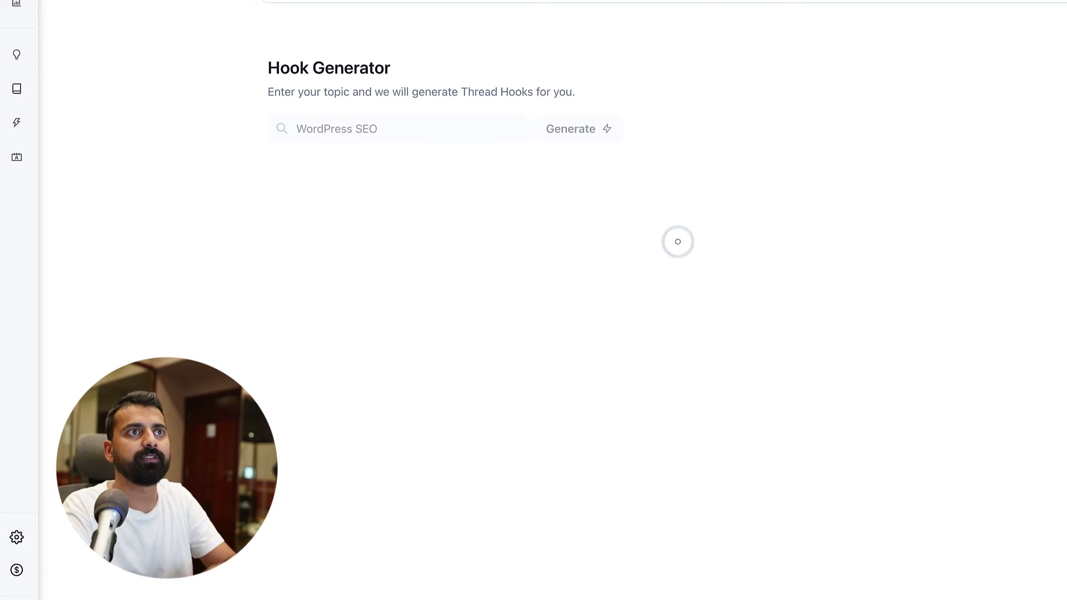
pyautogui.click(777, 71)
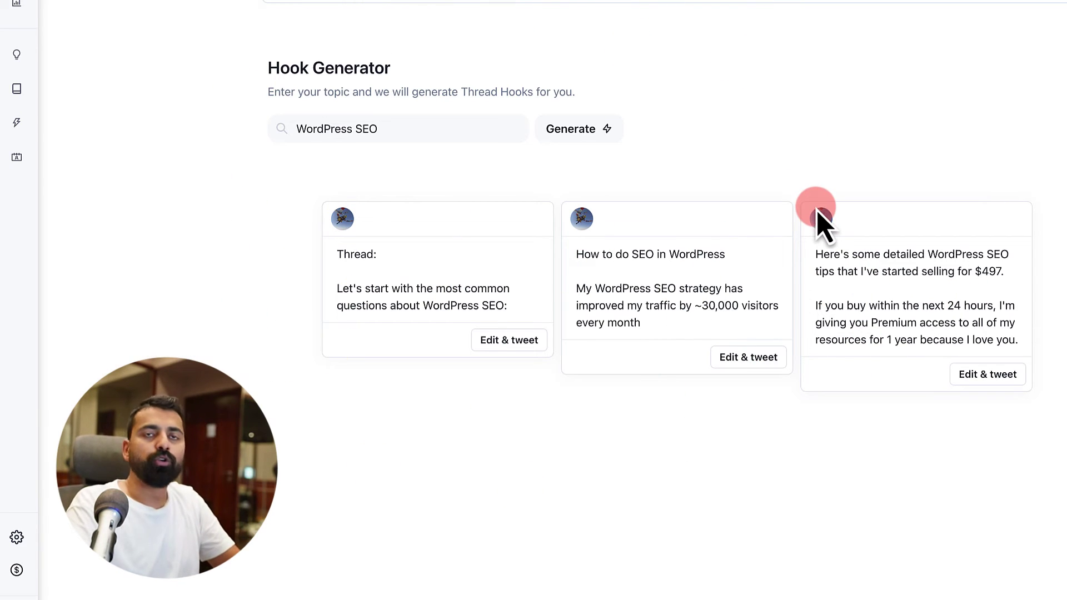
pyautogui.tripleClick(437, 121)
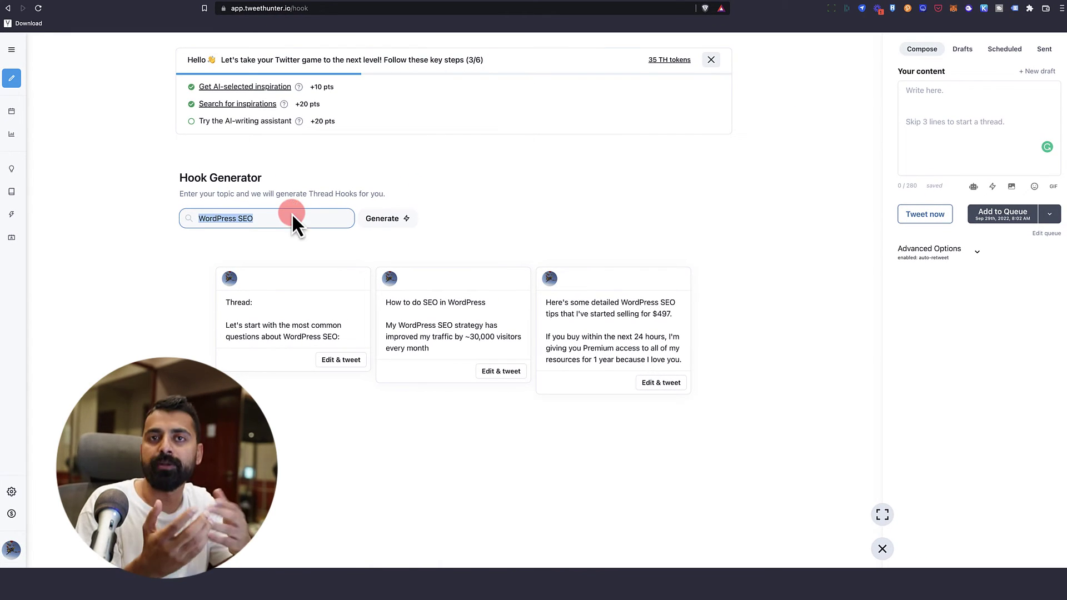
# Step: Open the CRM's keyword engagement page and search for tweets about "SEO"
pyautogui.moveTo(49, 236)
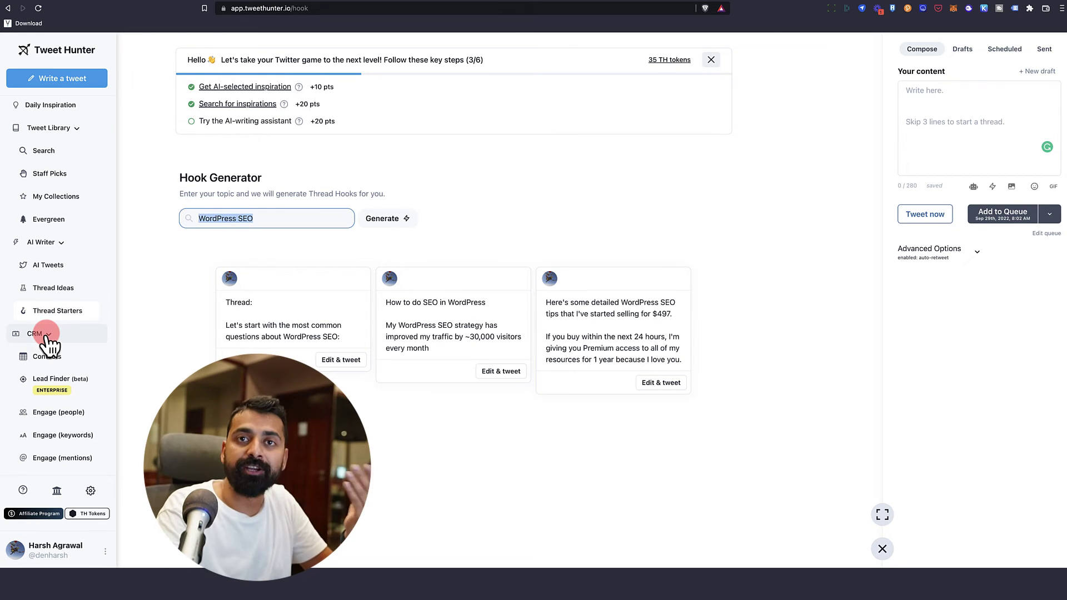
pyautogui.click(63, 435)
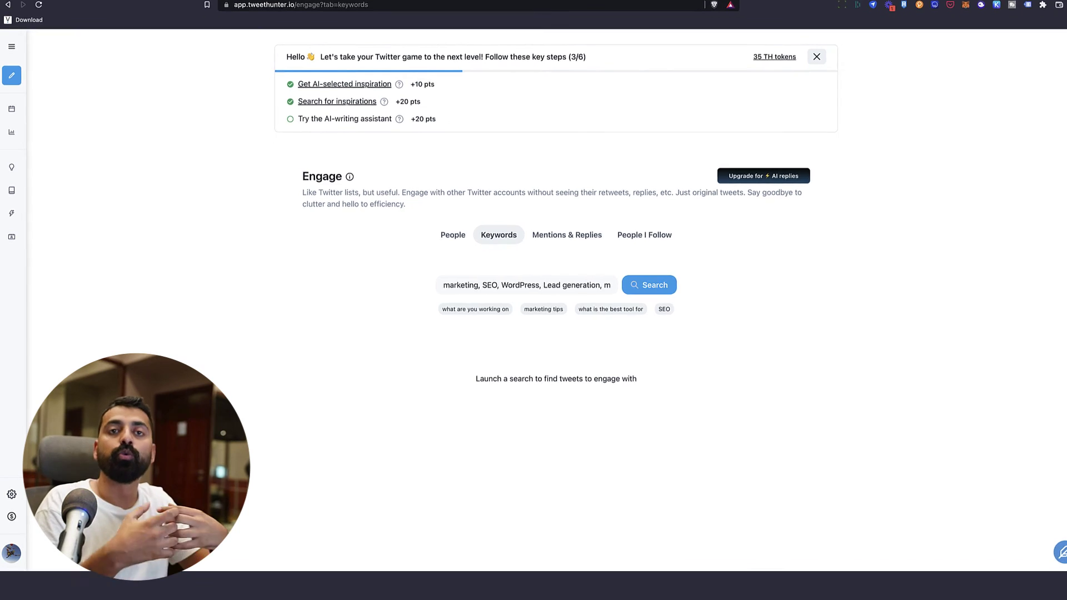
pyautogui.tripleClick(508, 285)
pyautogui.write('SEO')
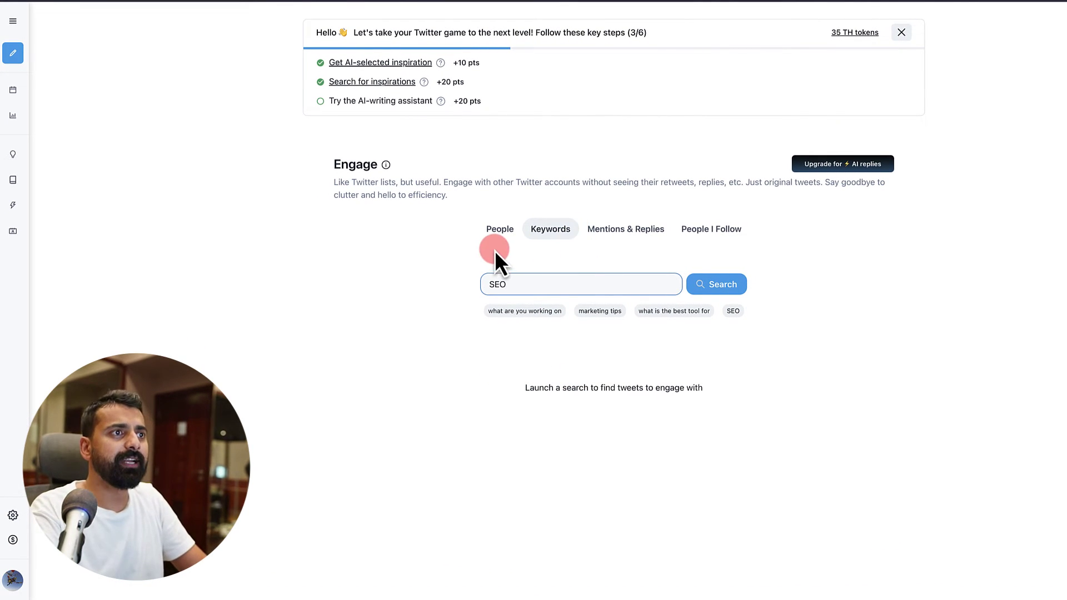
pyautogui.click(707, 286)
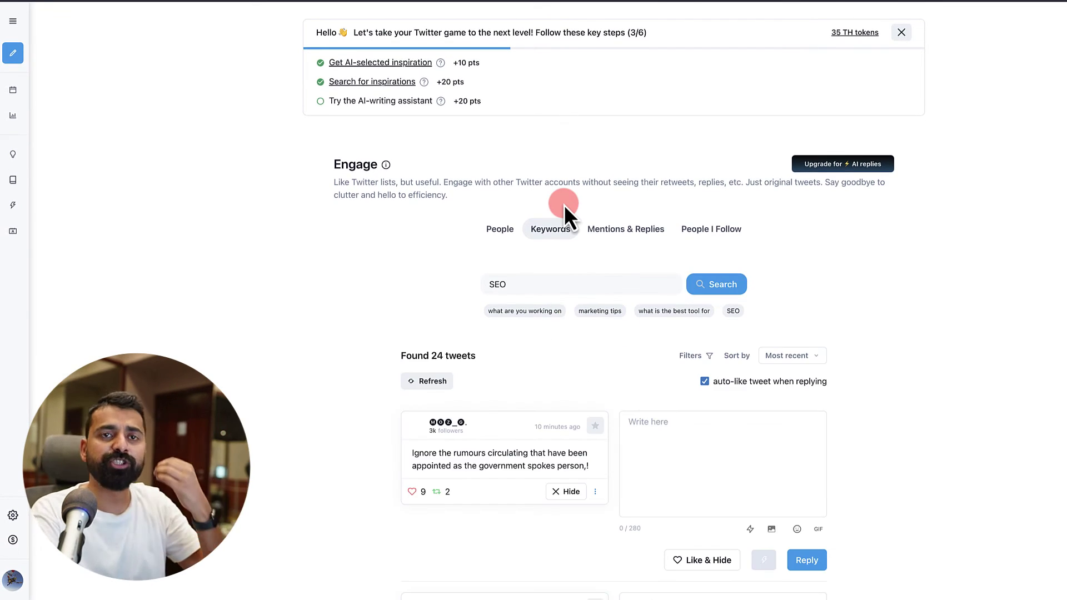
# Step: Look through the SEO tweets and their reply tools, trying a placeholder reply beside the ecommerce website tweet
pyautogui.scroll(-6, 549, 288)
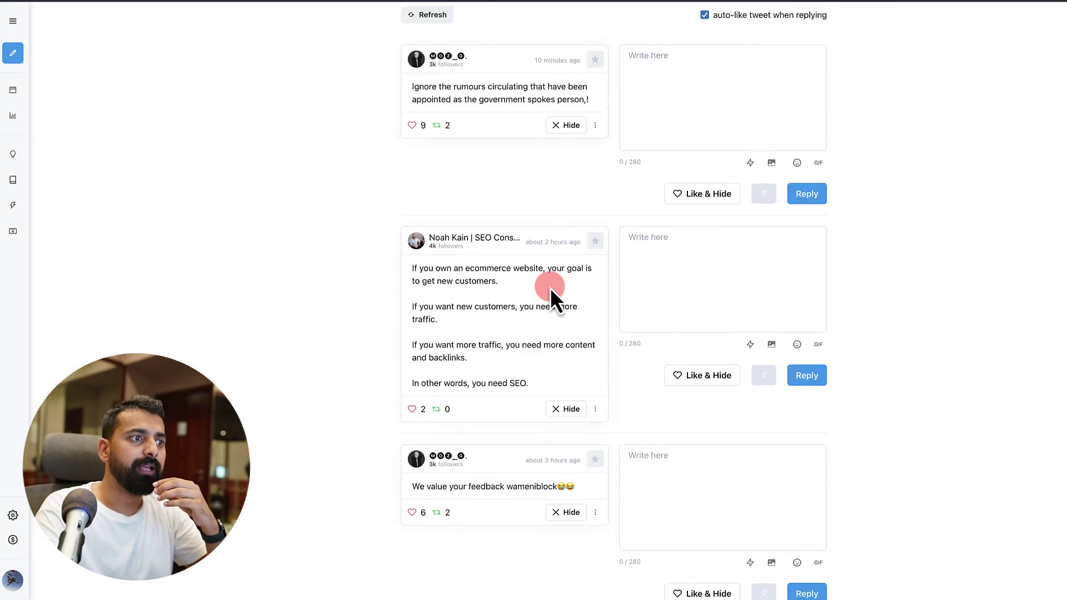
pyautogui.scroll(-1, 551, 288)
pyautogui.click(663, 196)
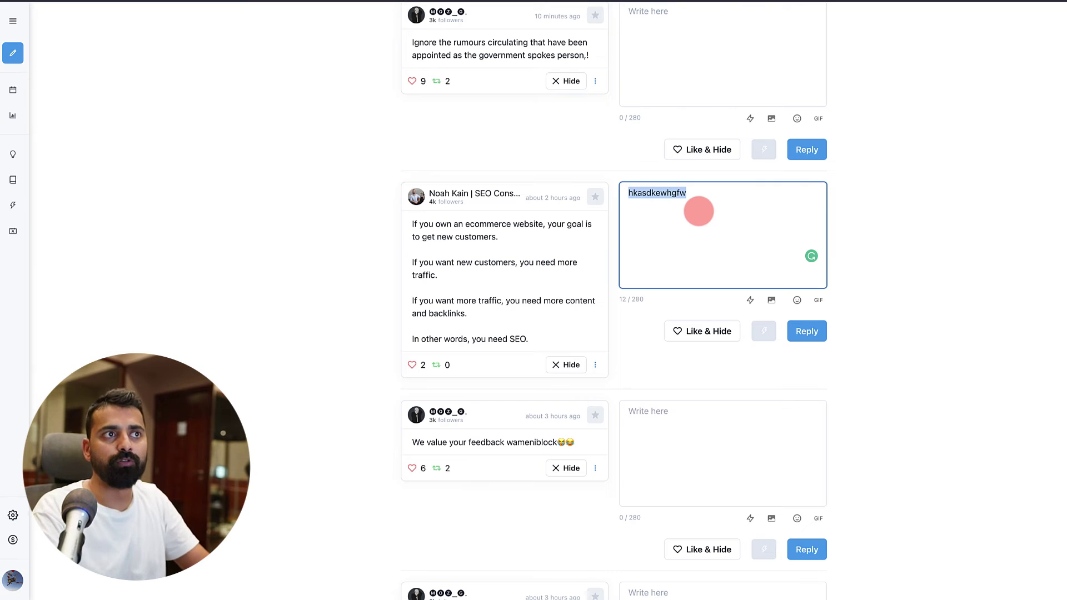
pyautogui.scroll(4, 695, 200)
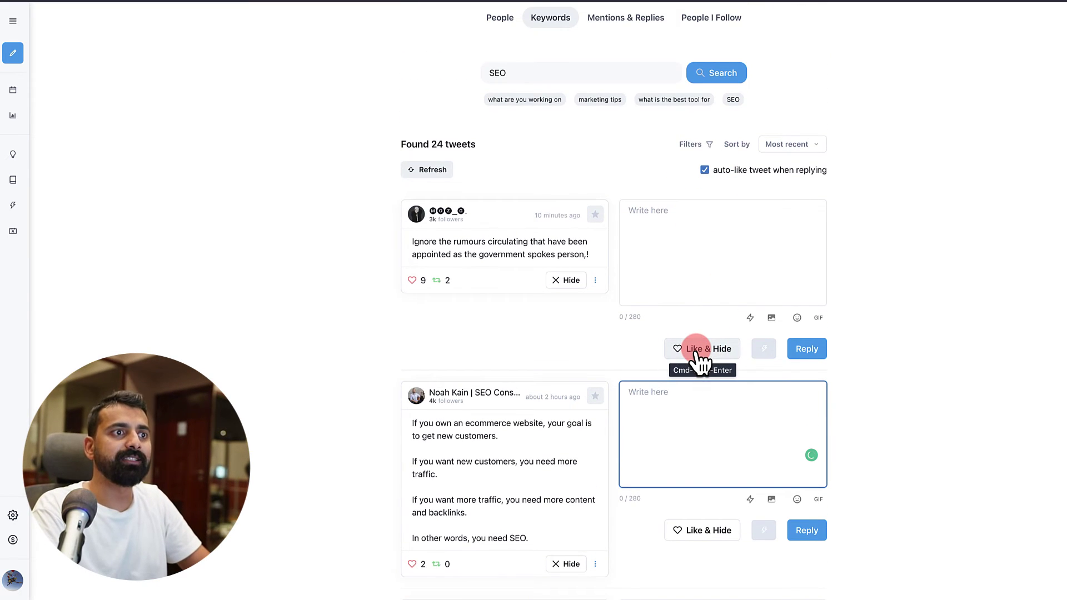
pyautogui.scroll(-4, 698, 356)
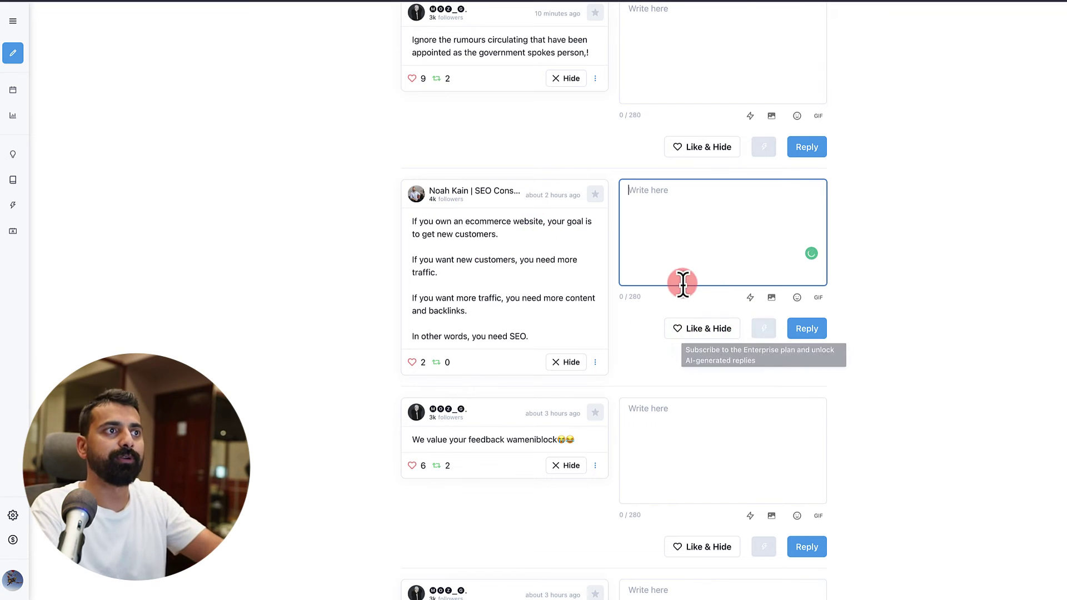
pyautogui.scroll(8, 680, 284)
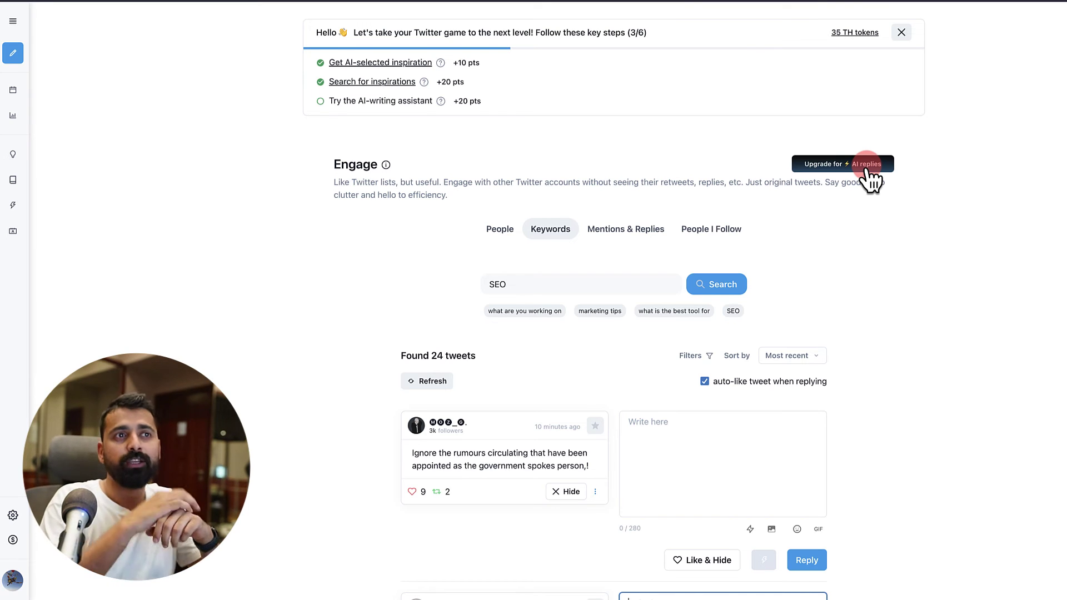
pyautogui.scroll(-2, 868, 171)
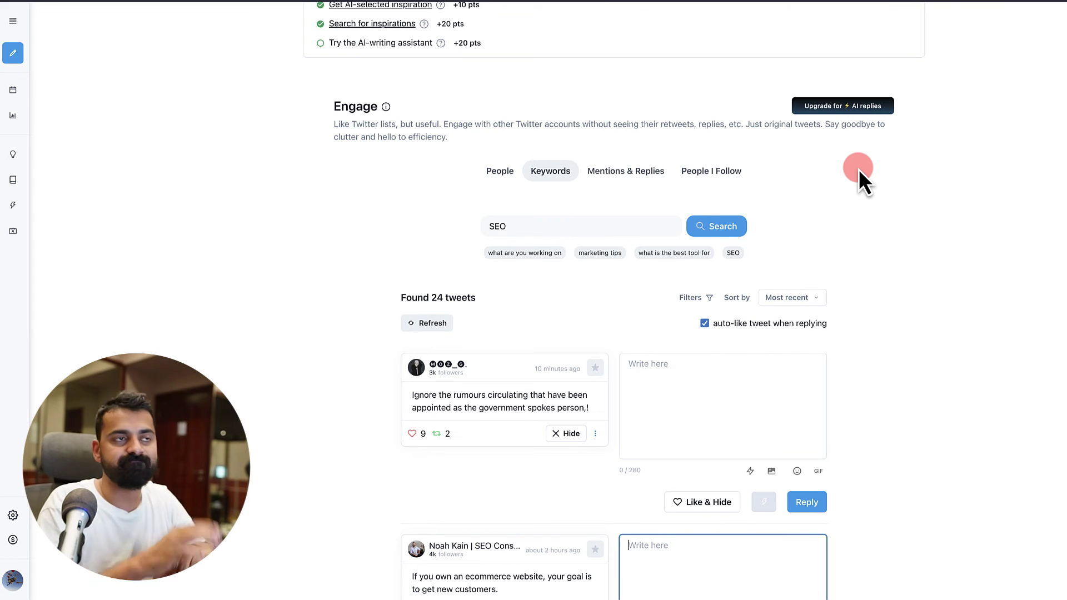
pyautogui.scroll(-1, 591, 227)
pyautogui.scroll(2, 595, 245)
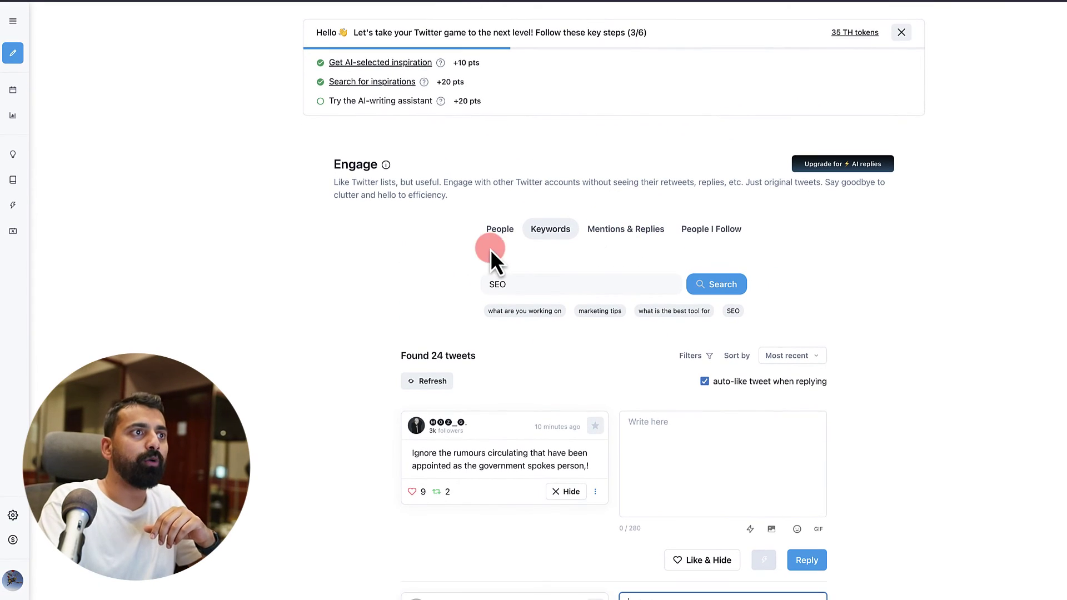
# Step: Show the Engage tweets from followed accounts and look through the HostGator, Oncrawl and Documenting Bitcoin posts
pyautogui.click(701, 238)
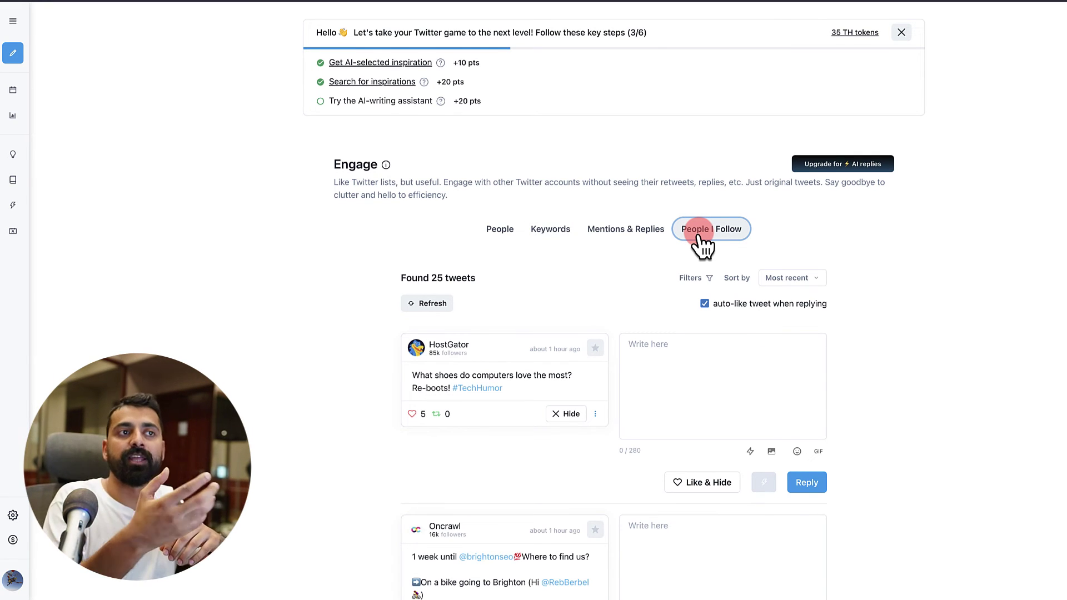
pyautogui.moveTo(19, 222)
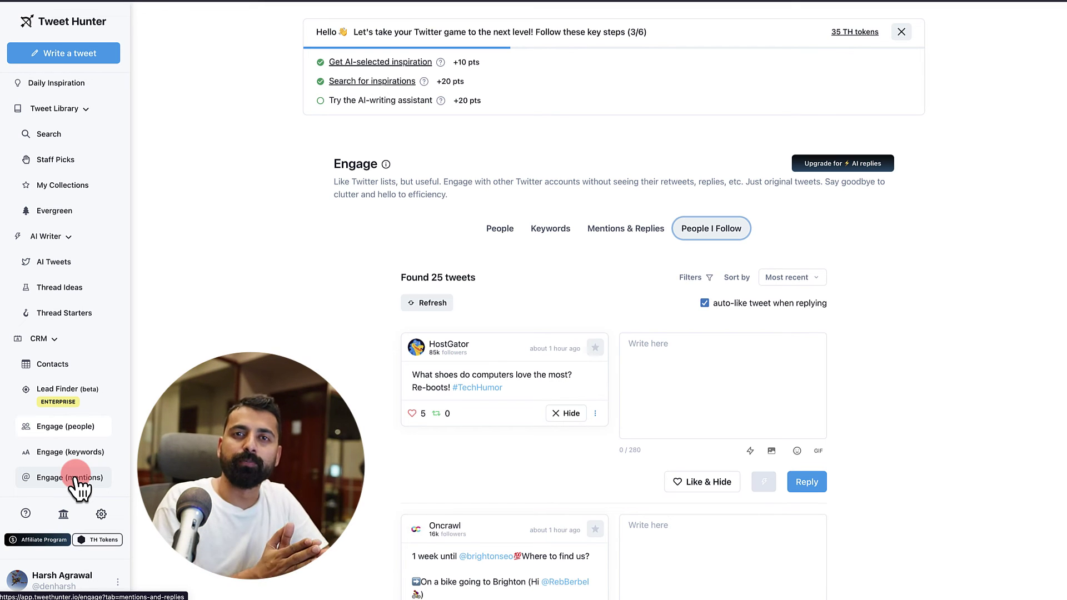
pyautogui.scroll(-4, 111, 423)
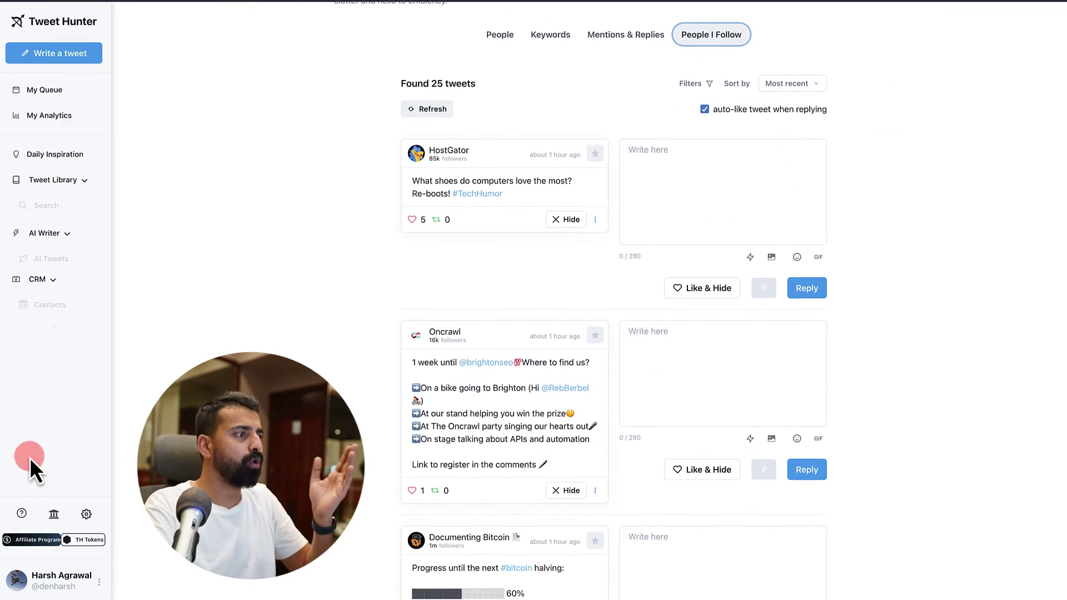
pyautogui.scroll(-3, 83, 467)
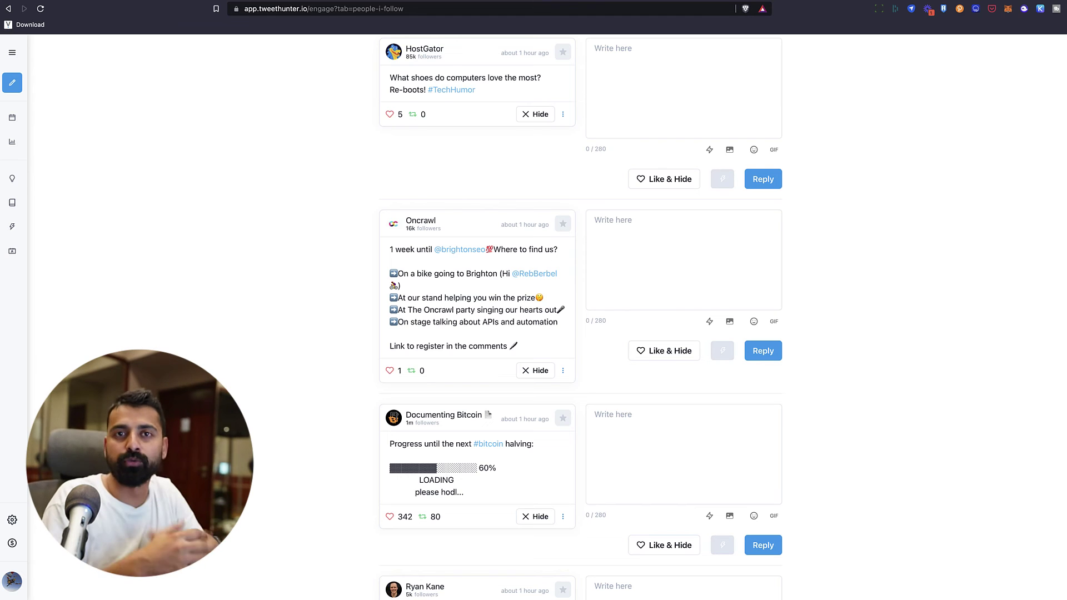
# Step: Open the Tweet Hunter website's home page and look through its feature, analytics and FAQ sections for pricing
pyautogui.click(87, 584)
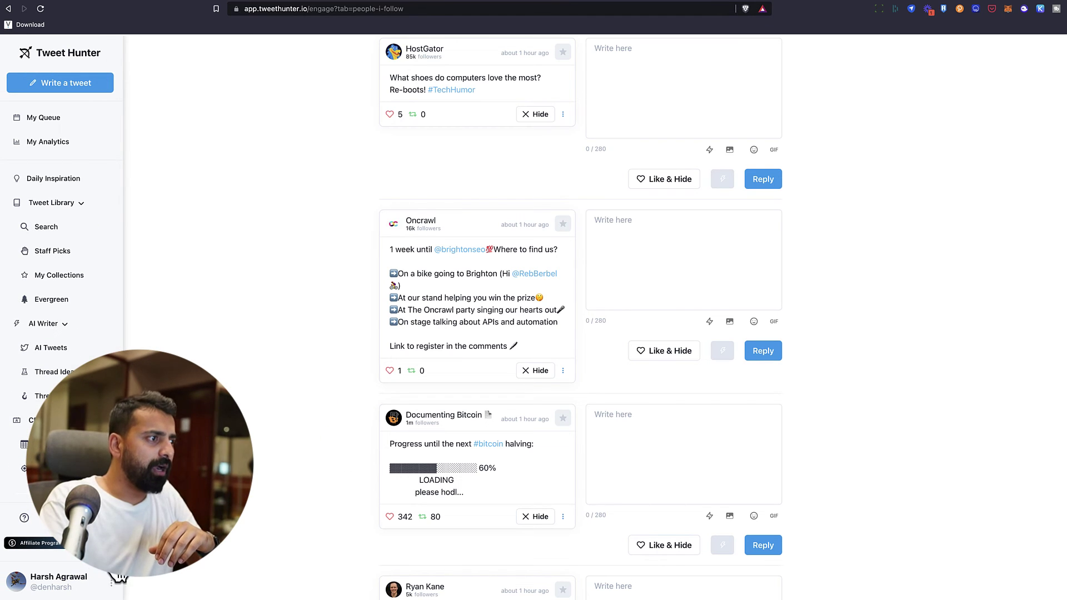
pyautogui.click(252, 439)
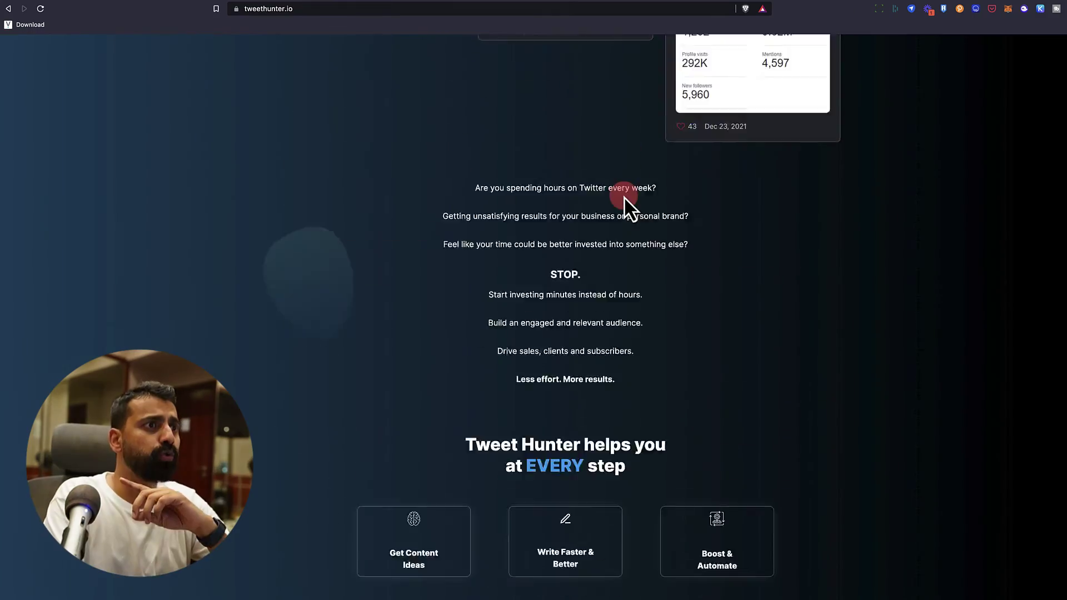
pyautogui.scroll(-10, 624, 196)
pyautogui.scroll(6, 624, 196)
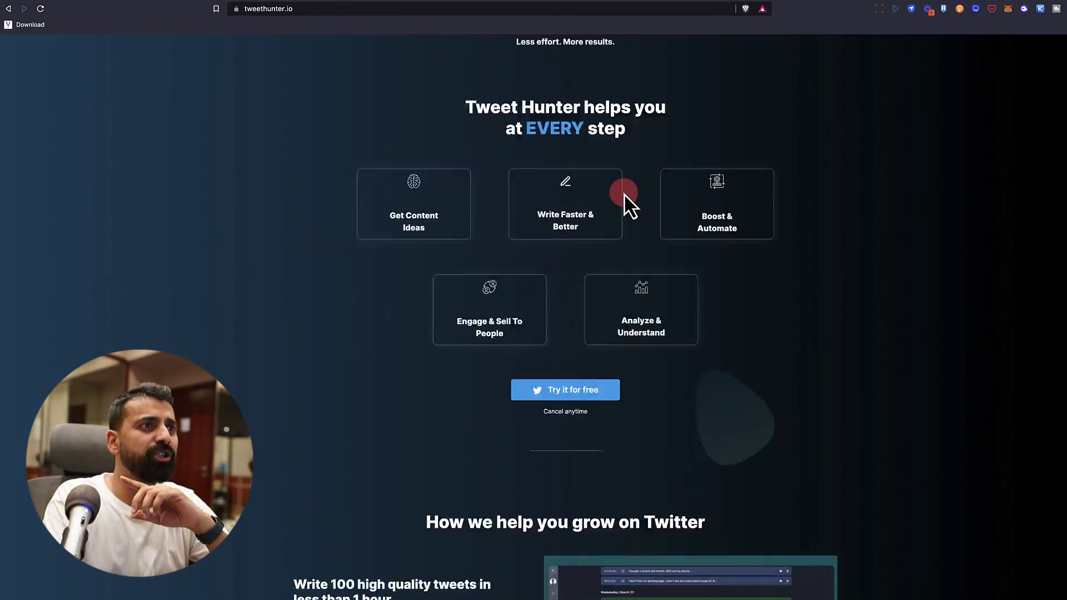
pyautogui.scroll(-15, 625, 194)
pyautogui.scroll(-20, 627, 193)
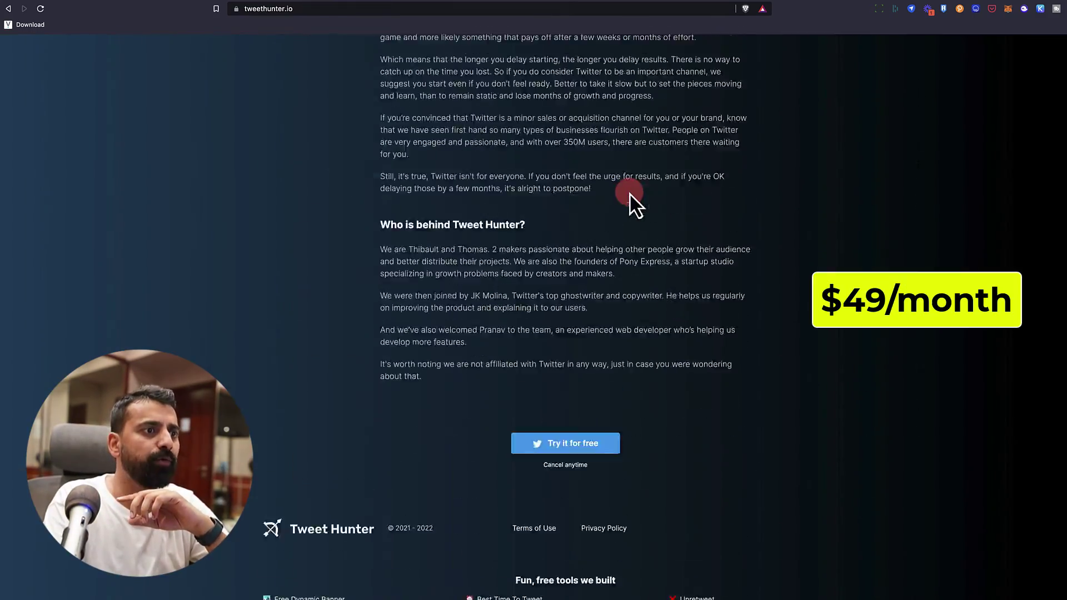
pyautogui.scroll(15, 556, 227)
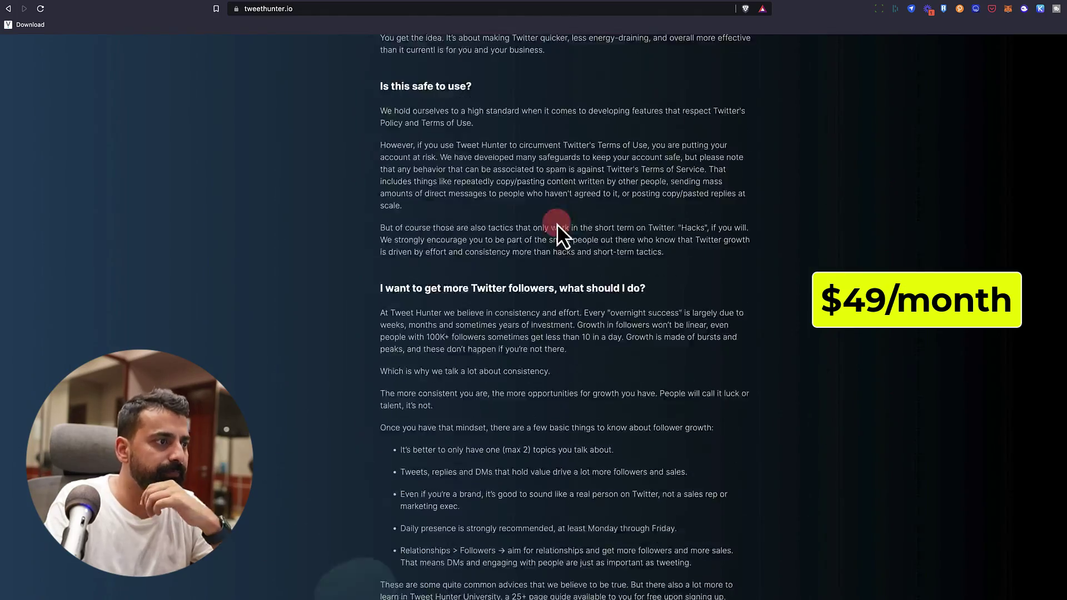
pyautogui.scroll(20, 556, 228)
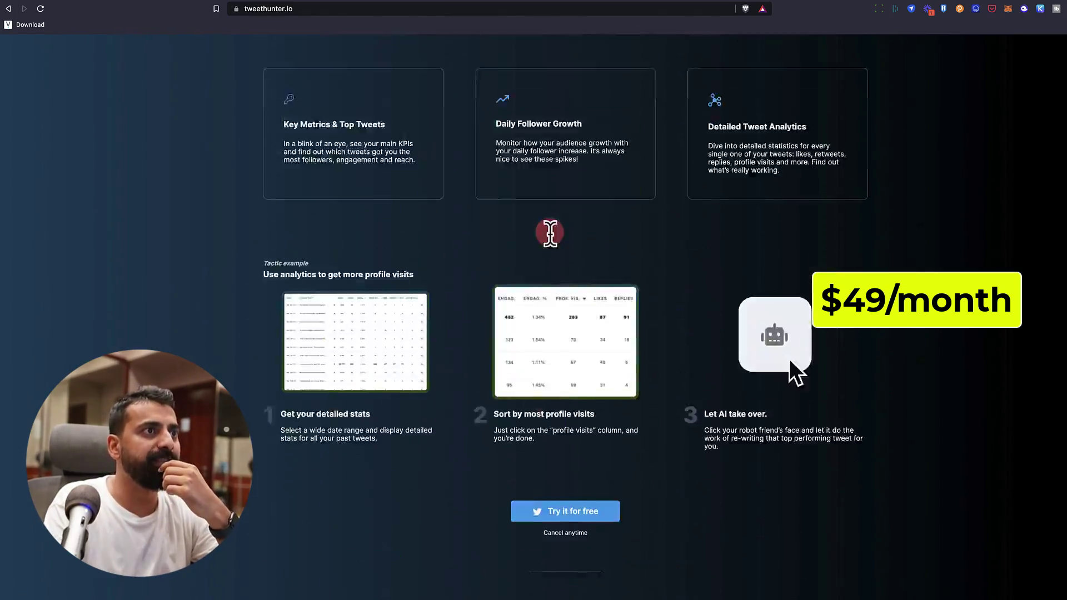
pyautogui.scroll(20, 552, 236)
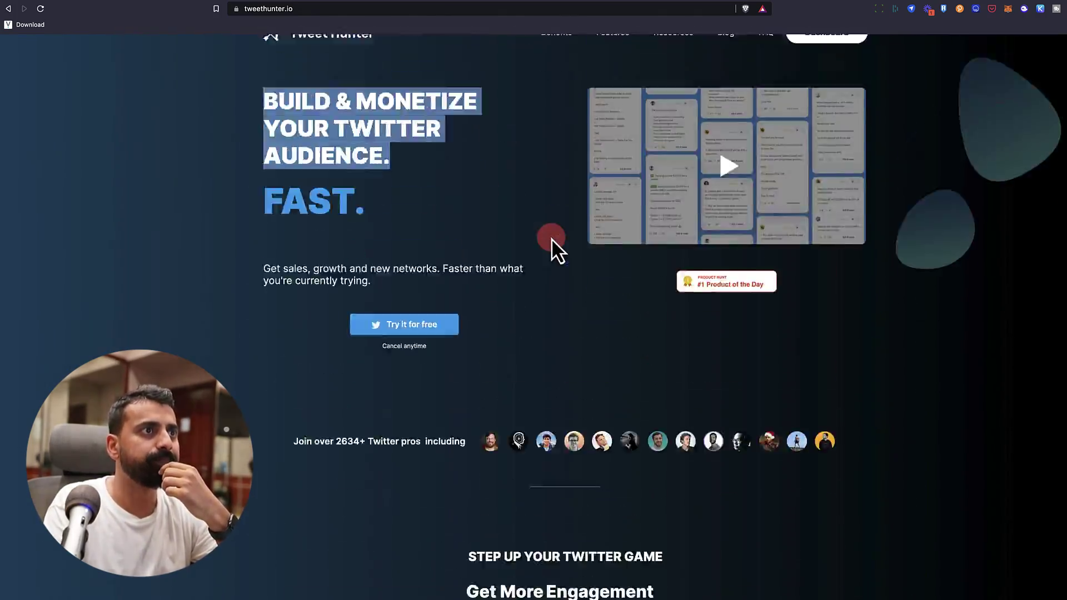
pyautogui.click(576, 219)
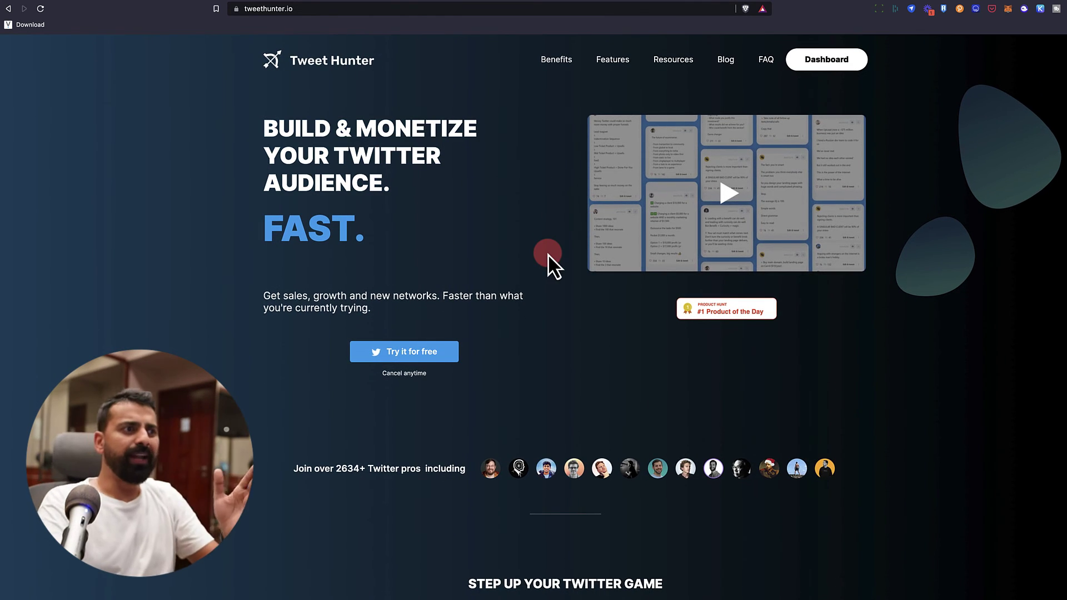